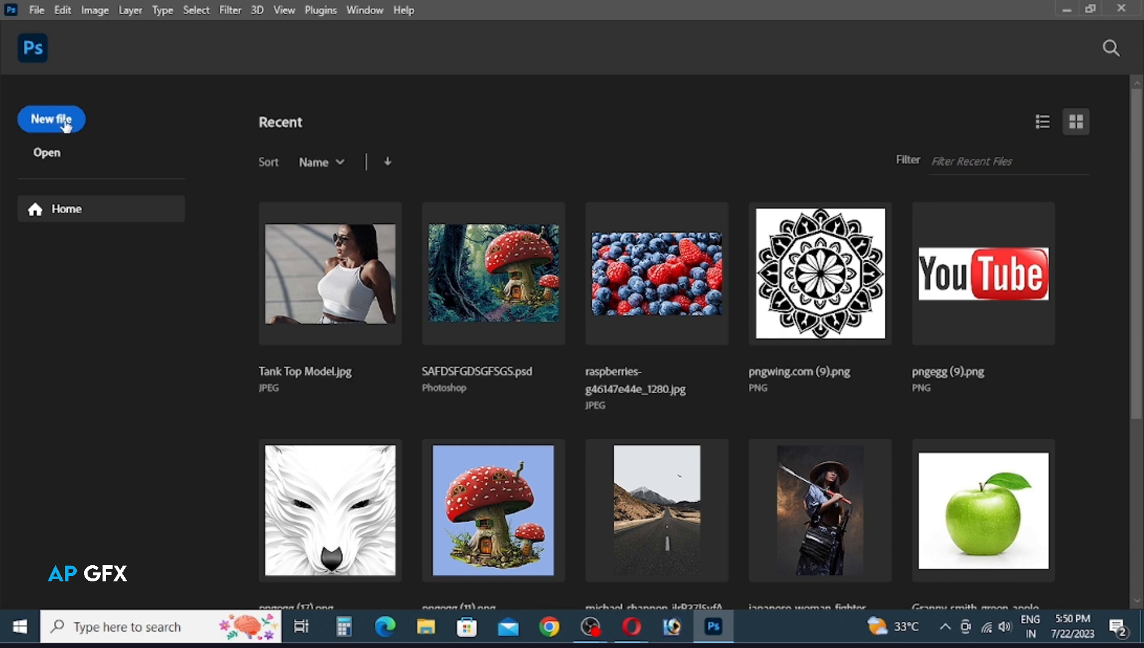
# Create a new document from the Default Photoshop Size preset, 7 x 5 in at 300 ppi.
pyautogui.click(67, 123)
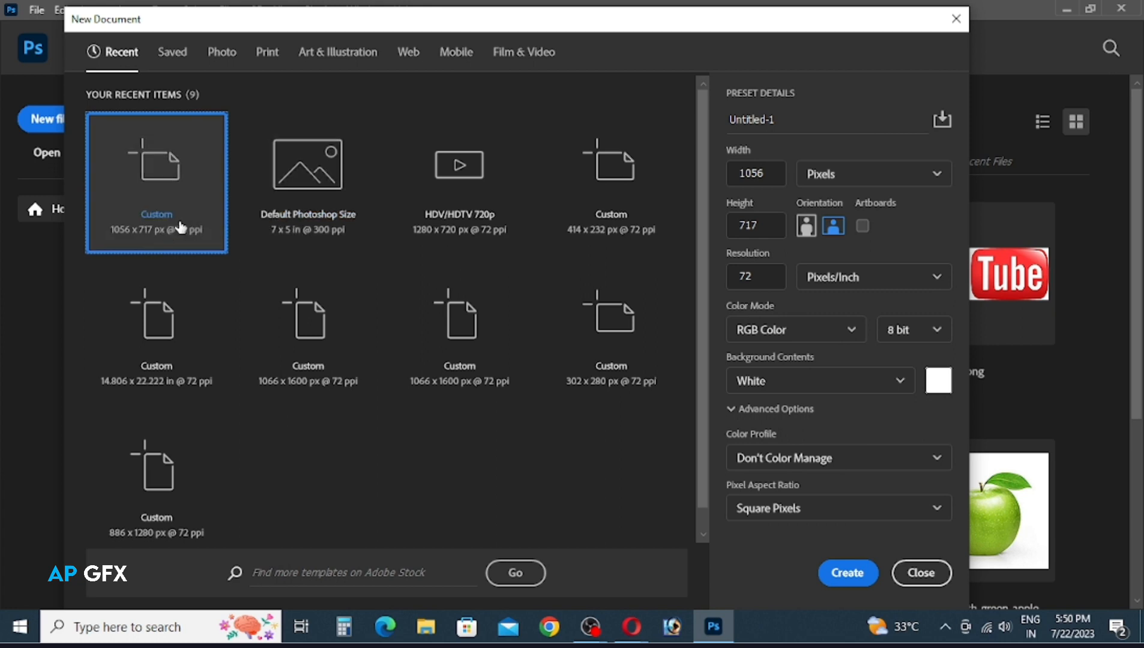
pyautogui.click(328, 207)
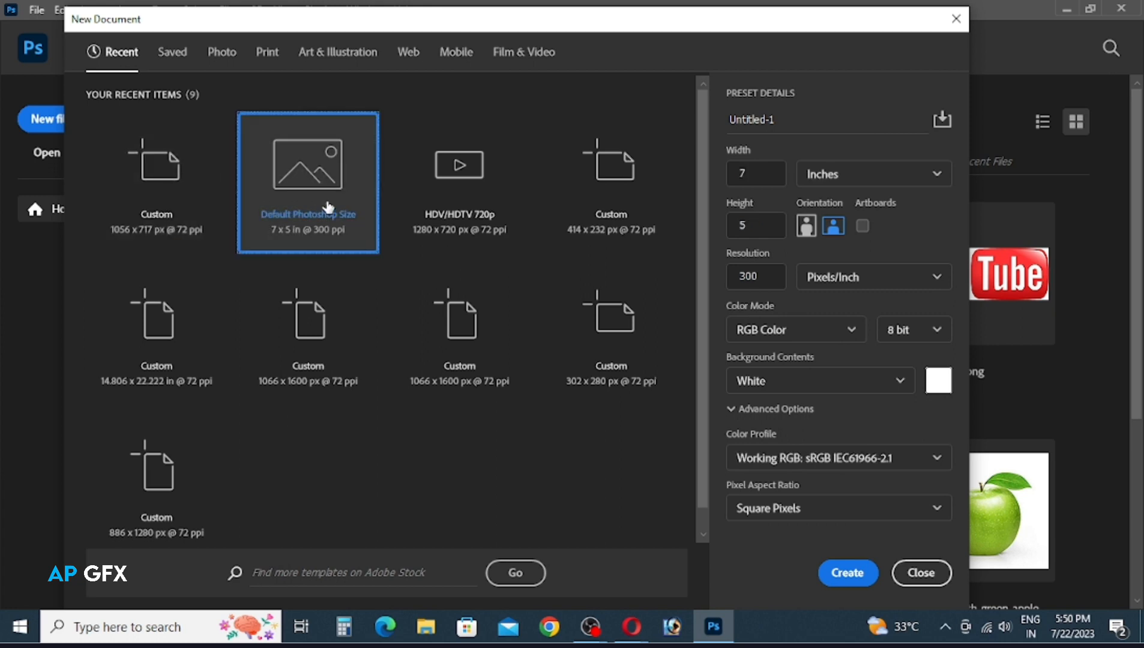
pyautogui.click(864, 575)
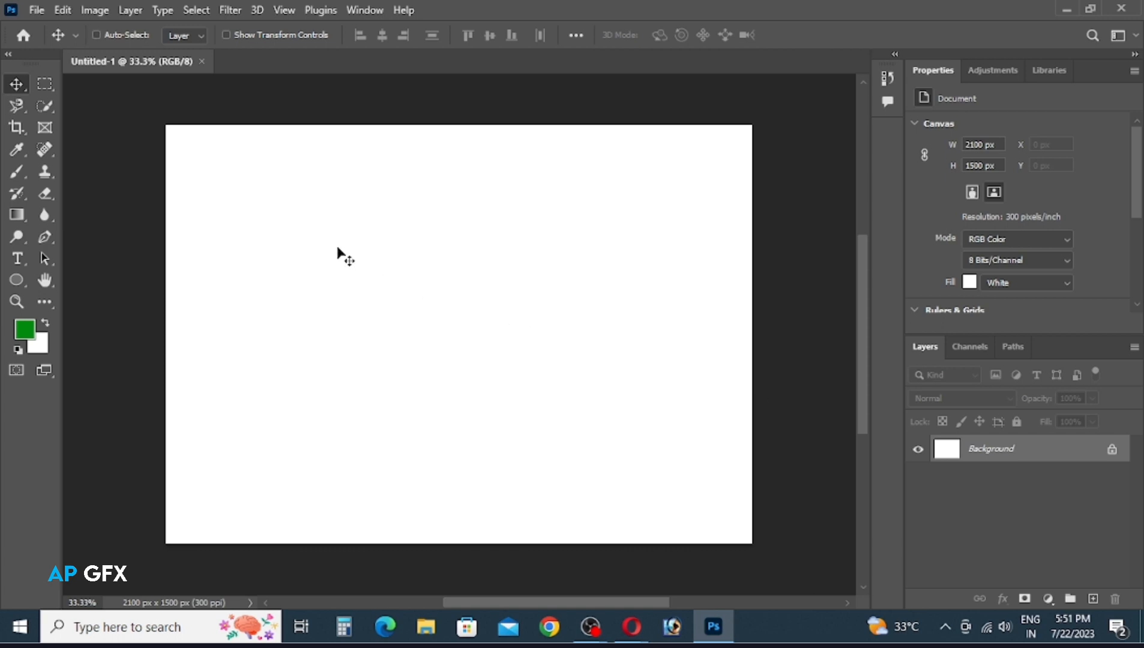
# Open the image raspberries-g46147e44e_1280 from the Downloads folder.
pyautogui.click(36, 14)
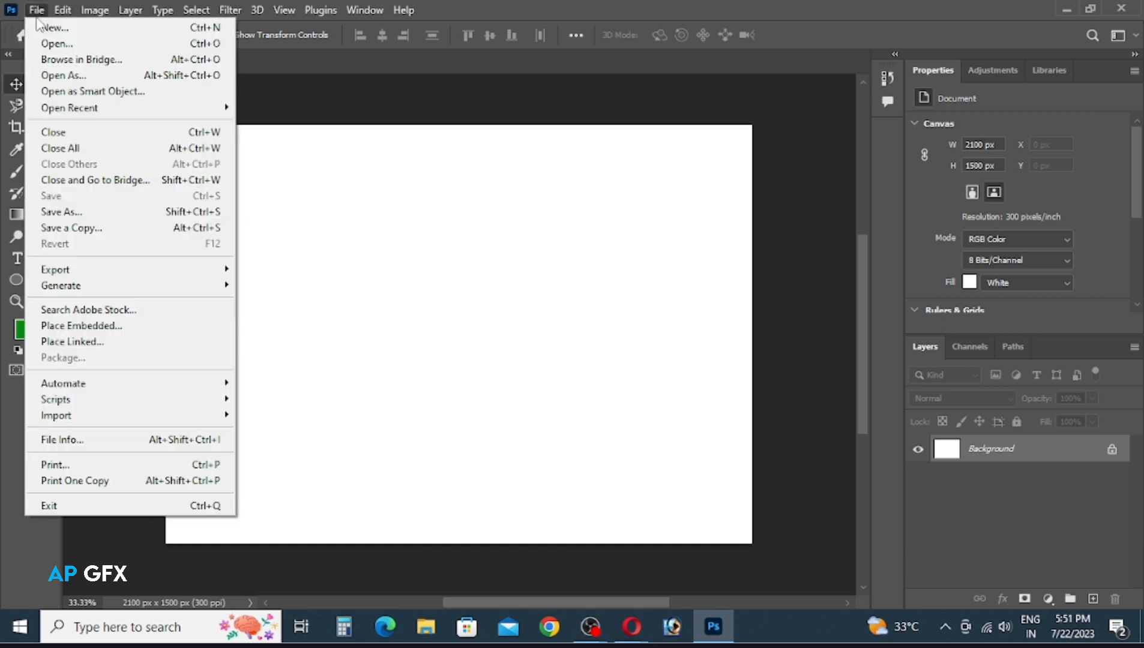
pyautogui.click(104, 45)
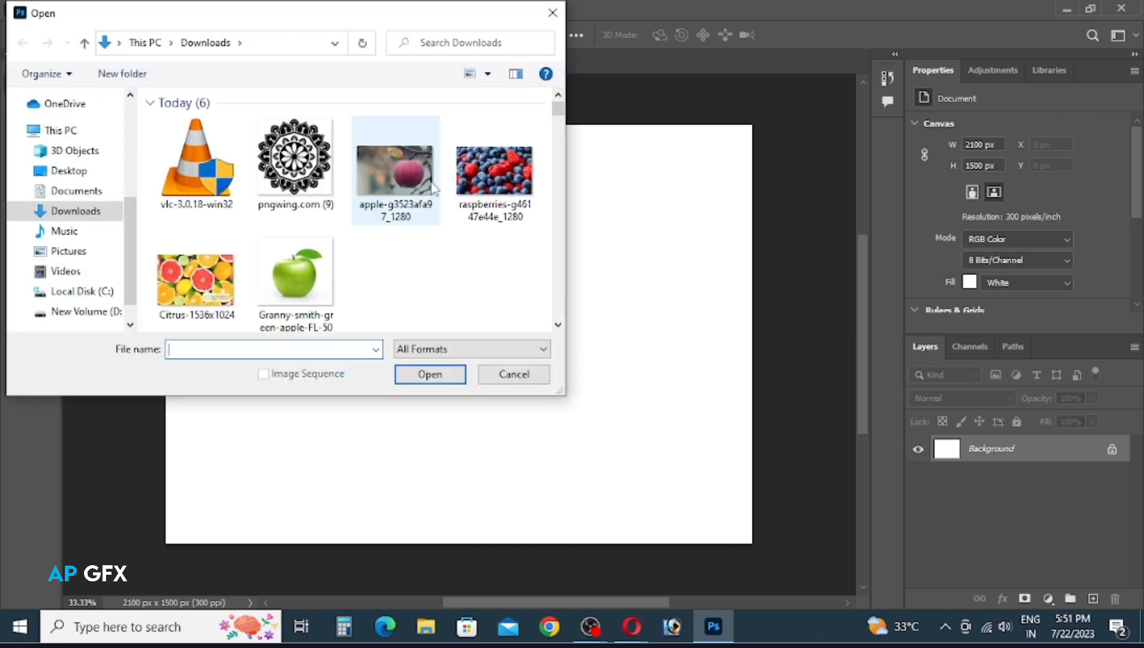
pyautogui.click(502, 188)
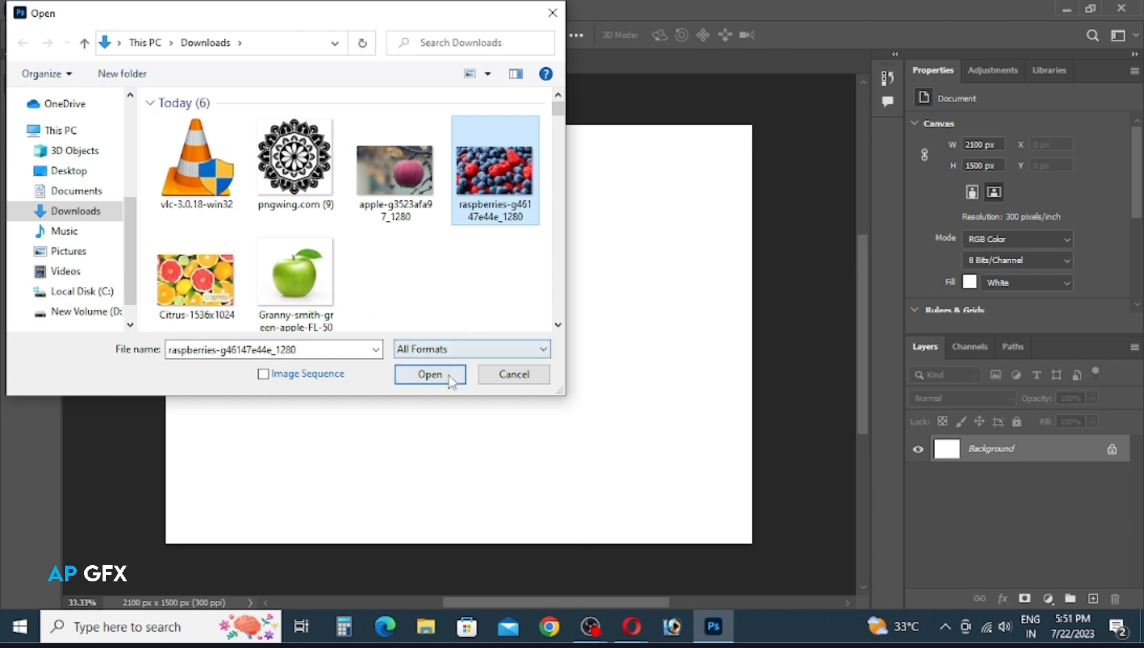
pyautogui.click(447, 379)
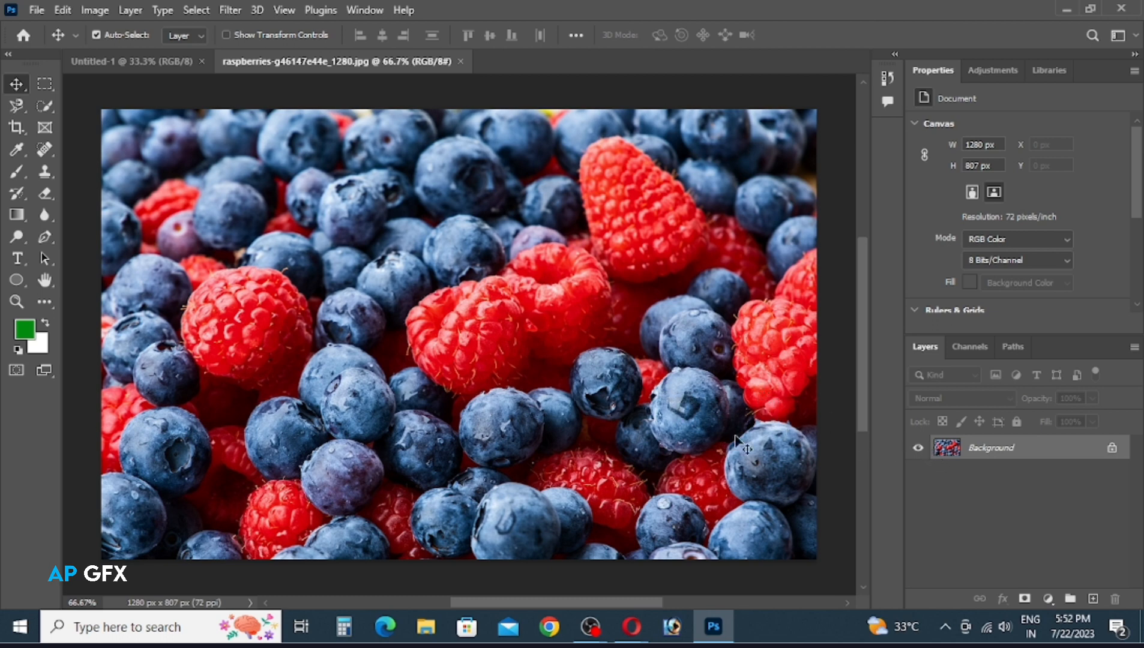
# Reset the foreground and background colors to default and try to move the locked Background layer.
pyautogui.click(18, 349)
pyautogui.moveTo(589, 309); pyautogui.dragTo(375, 352)
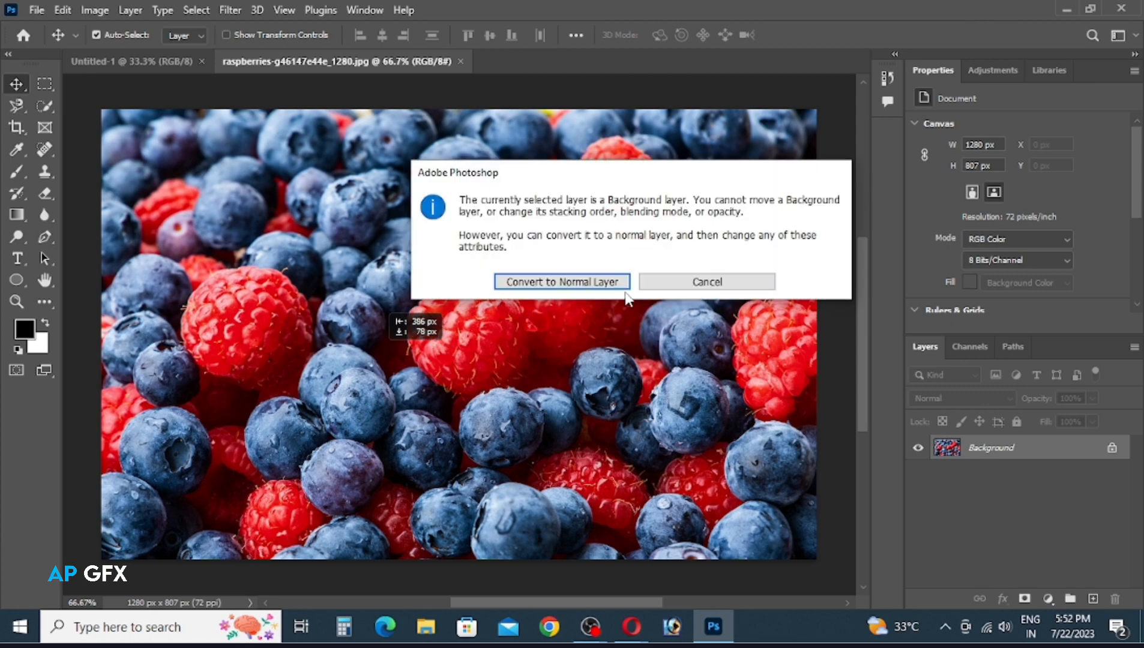
pyautogui.click(710, 291)
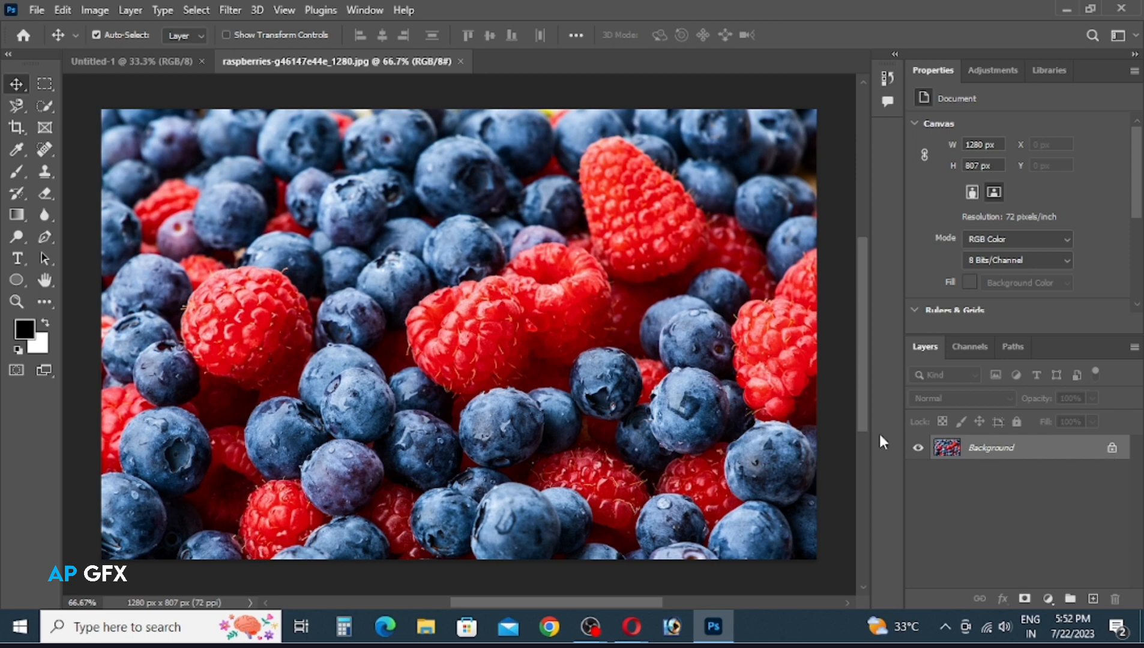
# Add a new empty layer above the raspberries background and choose bright yellow as the foreground color for the Brush tool.
pyautogui.click(1093, 600)
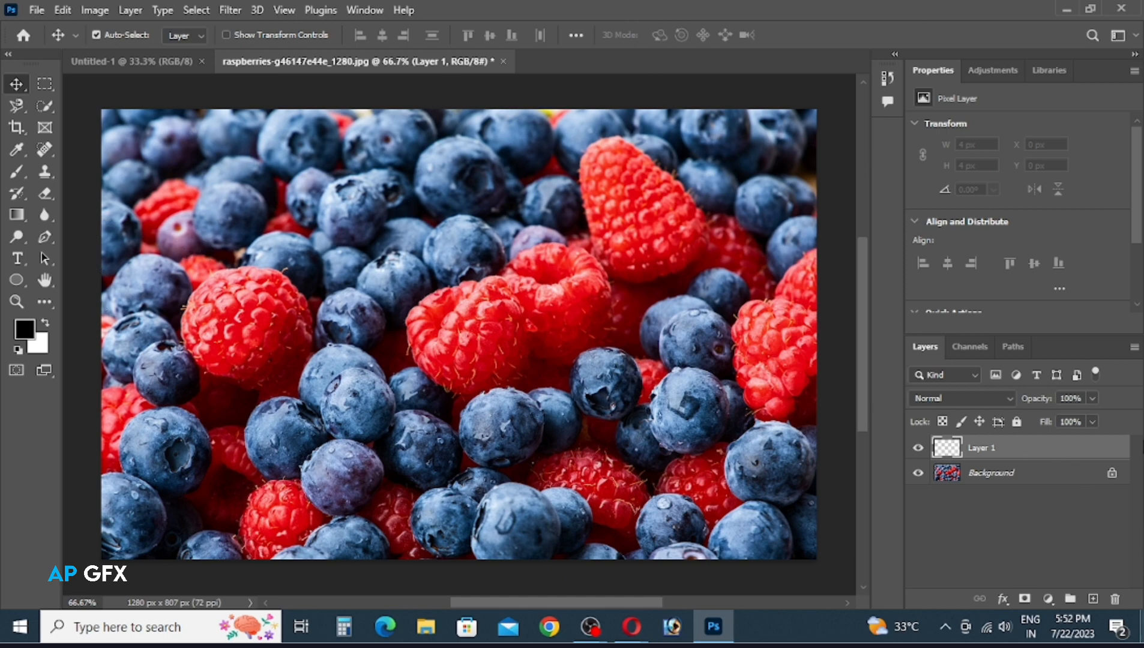
pyautogui.click(15, 173)
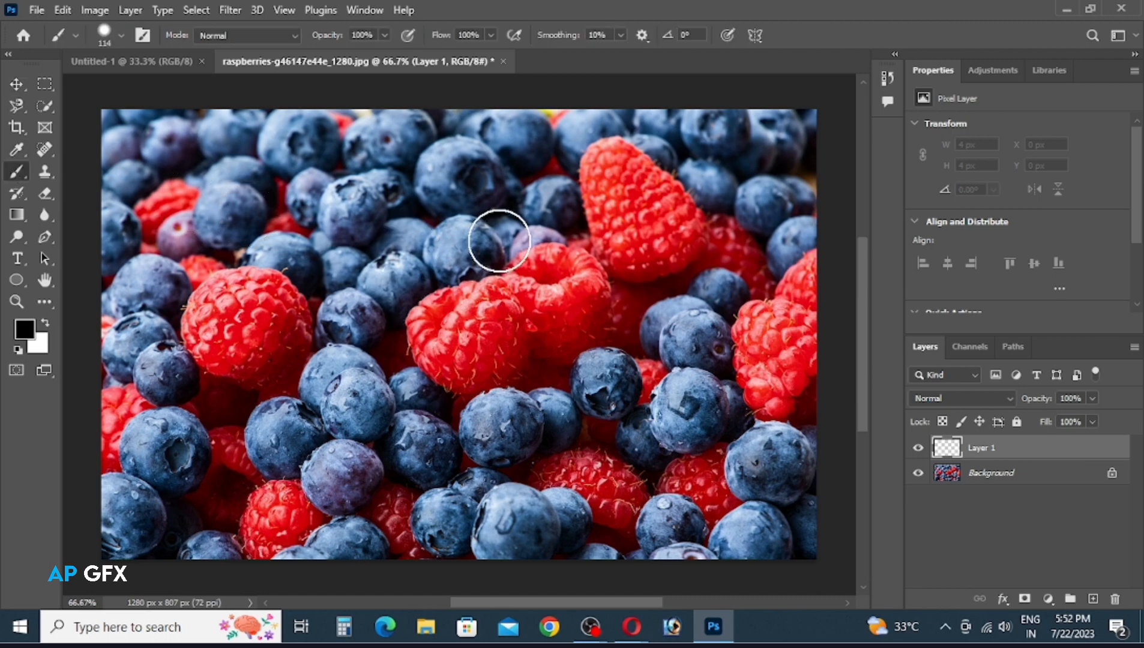
pyautogui.click(25, 330)
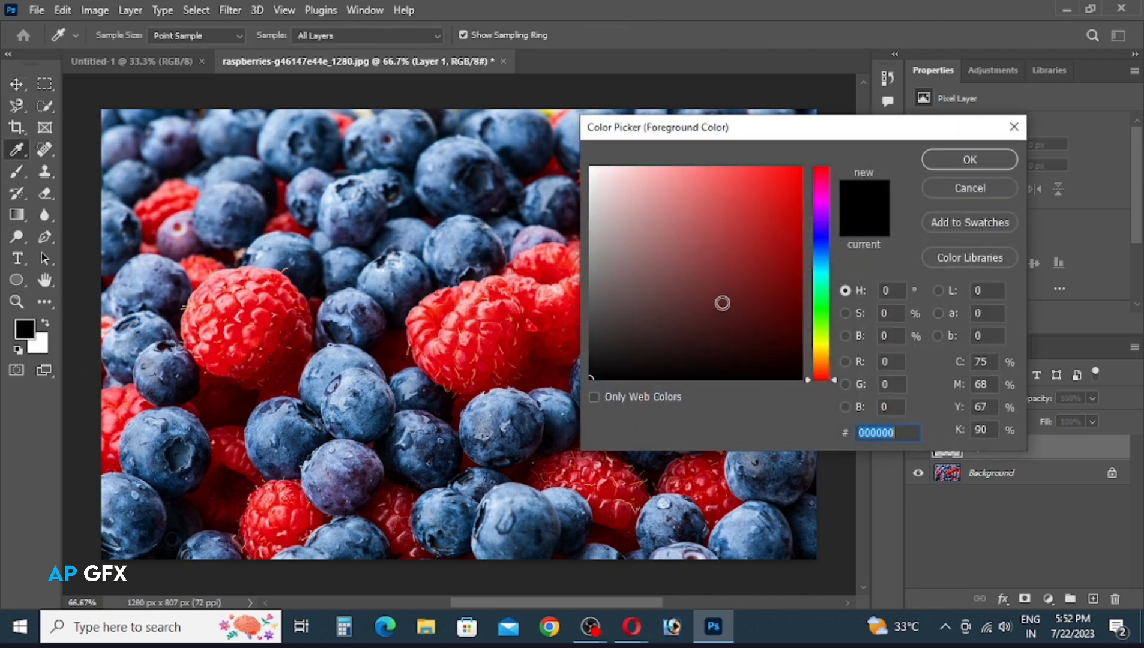
pyautogui.click(822, 344)
pyautogui.click(802, 167)
pyautogui.click(938, 162)
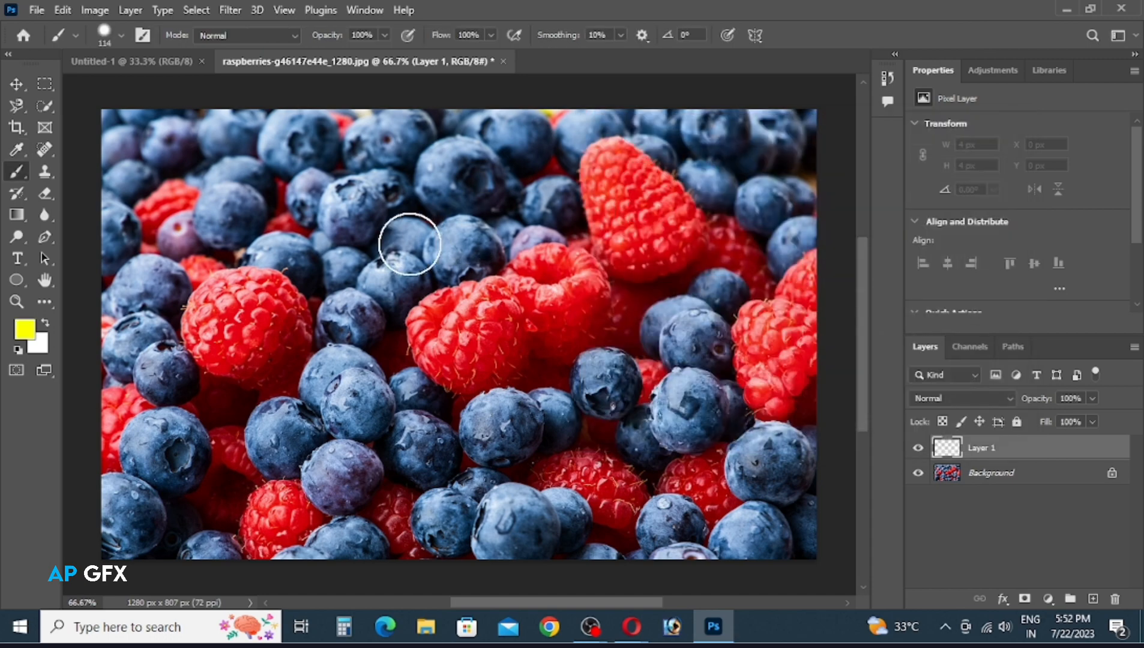
# Paint a thick freehand yellow squiggle about 807 x 393 px across the berries and move it to about X 263 px, Y 179 px.
pyautogui.moveTo(546, 278)
pyautogui.mouseDown()
pyautogui.moveTo(478, 287)
pyautogui.moveTo(319, 337)
pyautogui.moveTo(323, 371)
pyautogui.moveTo(492, 352)
pyautogui.moveTo(586, 384)
pyautogui.moveTo(625, 422)
pyautogui.moveTo(688, 393)
pyautogui.moveTo(364, 413)
pyautogui.moveTo(316, 403)
pyautogui.mouseUp()
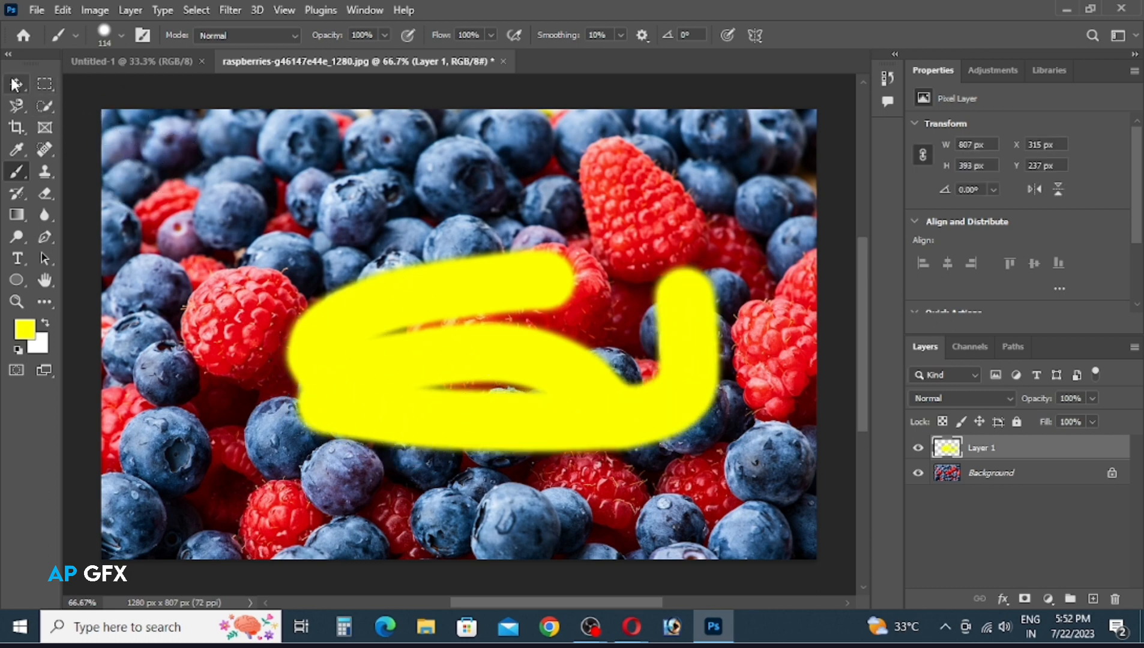
pyautogui.click(15, 84)
pyautogui.moveTo(390, 368)
pyautogui.mouseDown()
pyautogui.moveTo(396, 320)
pyautogui.moveTo(376, 306)
pyautogui.moveTo(354, 329)
pyautogui.mouseUp()
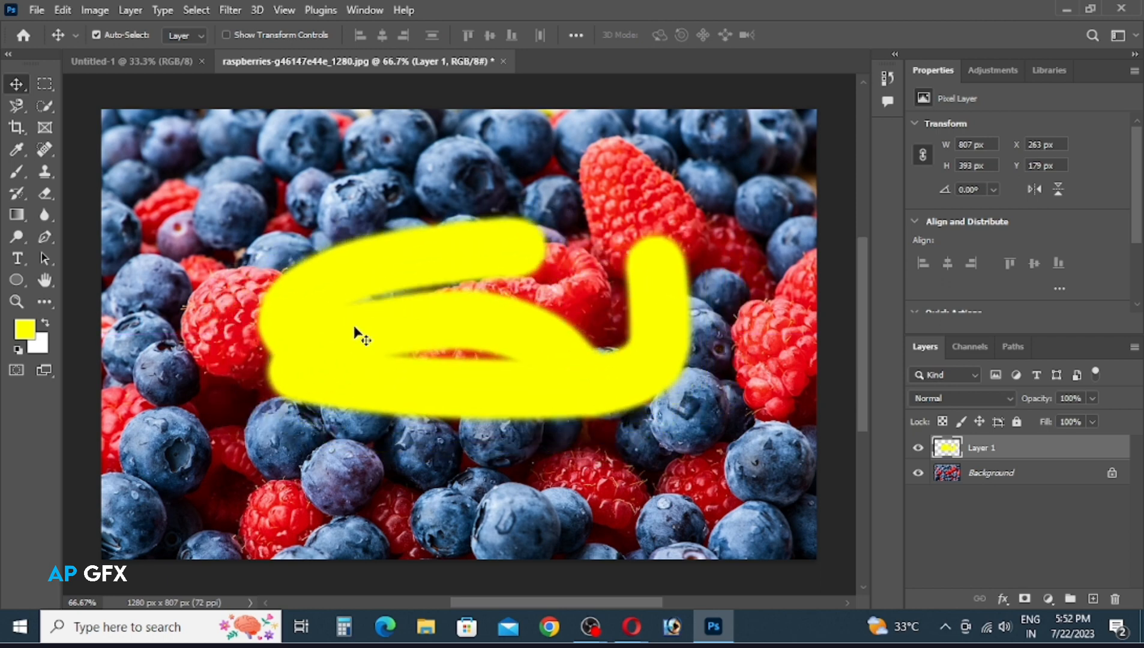
# Lower the yellow paint layer's opacity to about 66% and set it back to 100%.
pyautogui.click(1093, 398)
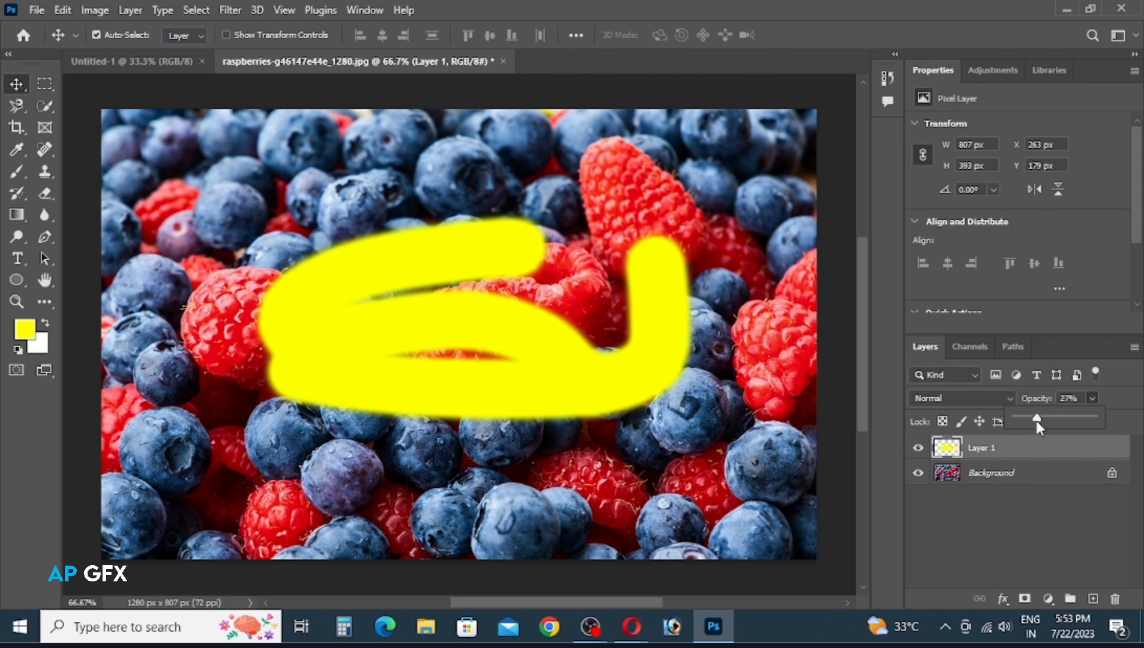
pyautogui.moveTo(1015, 422)
pyautogui.mouseDown()
pyautogui.moveTo(1082, 416)
pyautogui.moveTo(1068, 418)
pyautogui.mouseUp()
pyautogui.click(1092, 399)
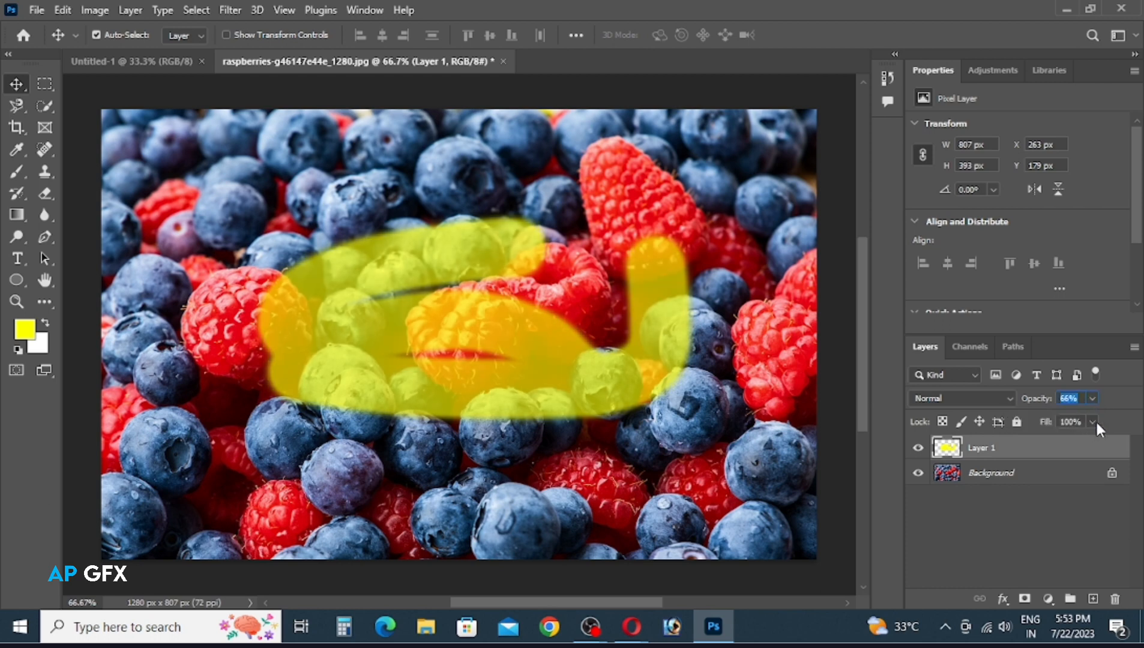
pyautogui.click(1092, 399)
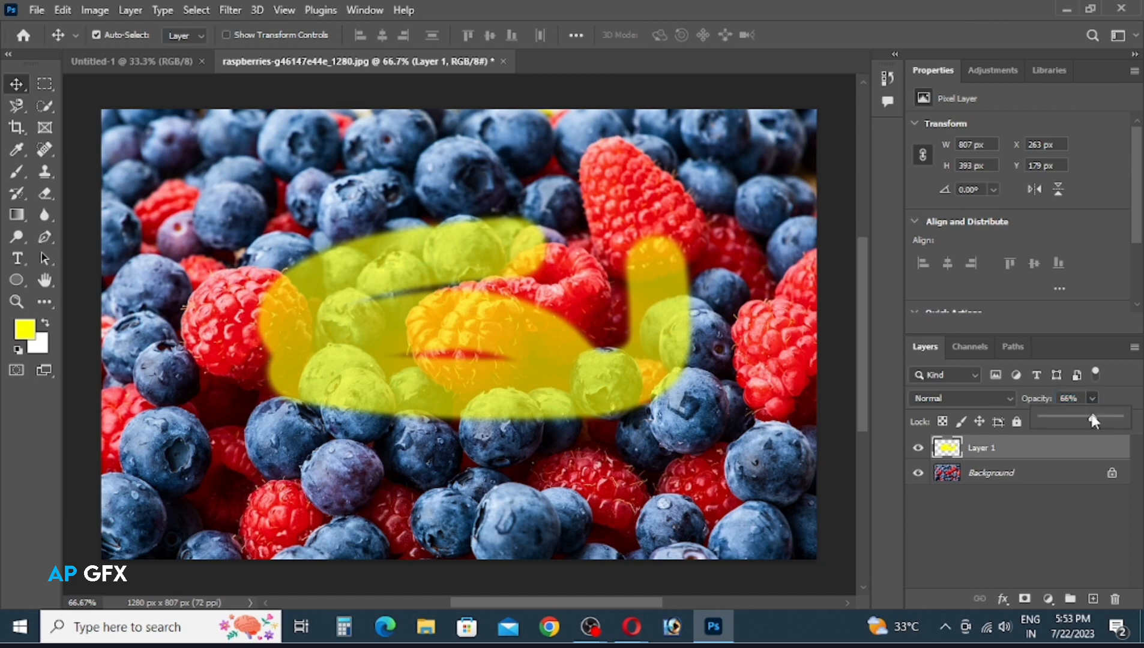
pyautogui.click(1119, 399)
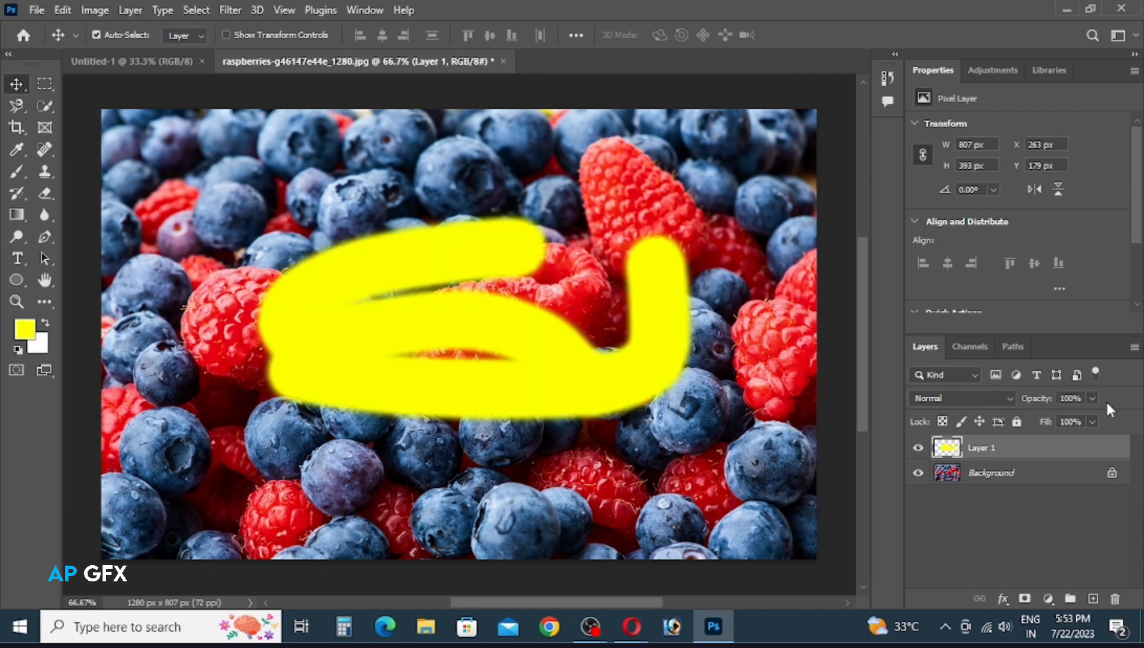
# Reduce the yellow paint layer's fill to make the paint translucent and return the fill to 100%.
pyautogui.click(1092, 422)
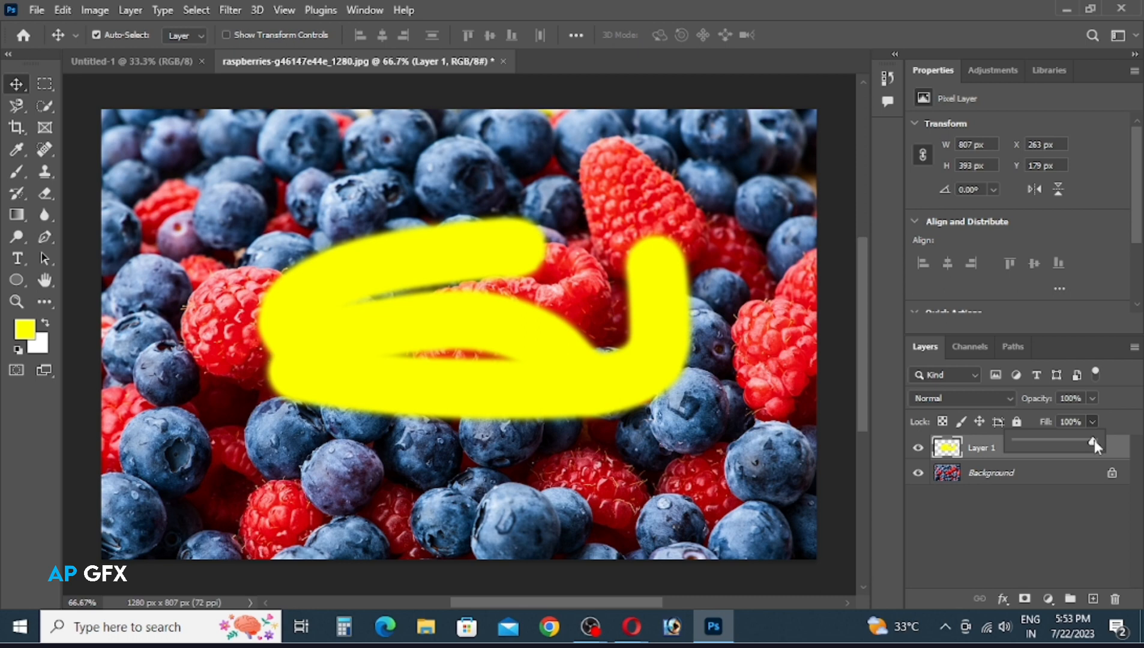
pyautogui.moveTo(1094, 440)
pyautogui.mouseDown()
pyautogui.moveTo(1053, 442)
pyautogui.moveTo(1067, 443)
pyautogui.mouseUp()
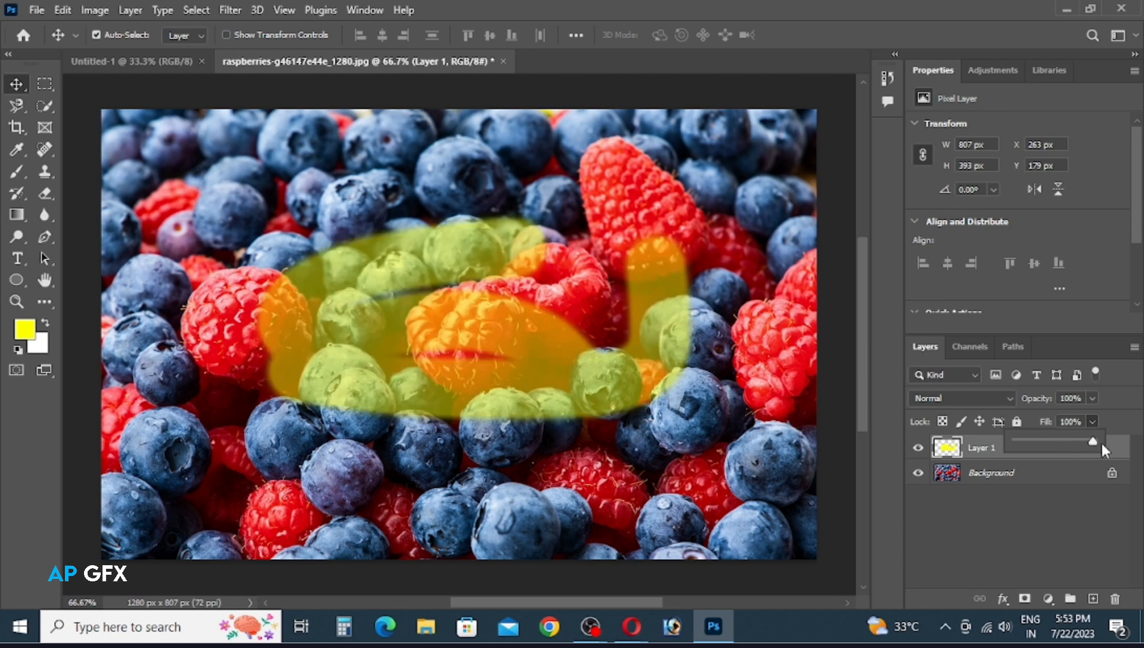
pyautogui.click(1120, 417)
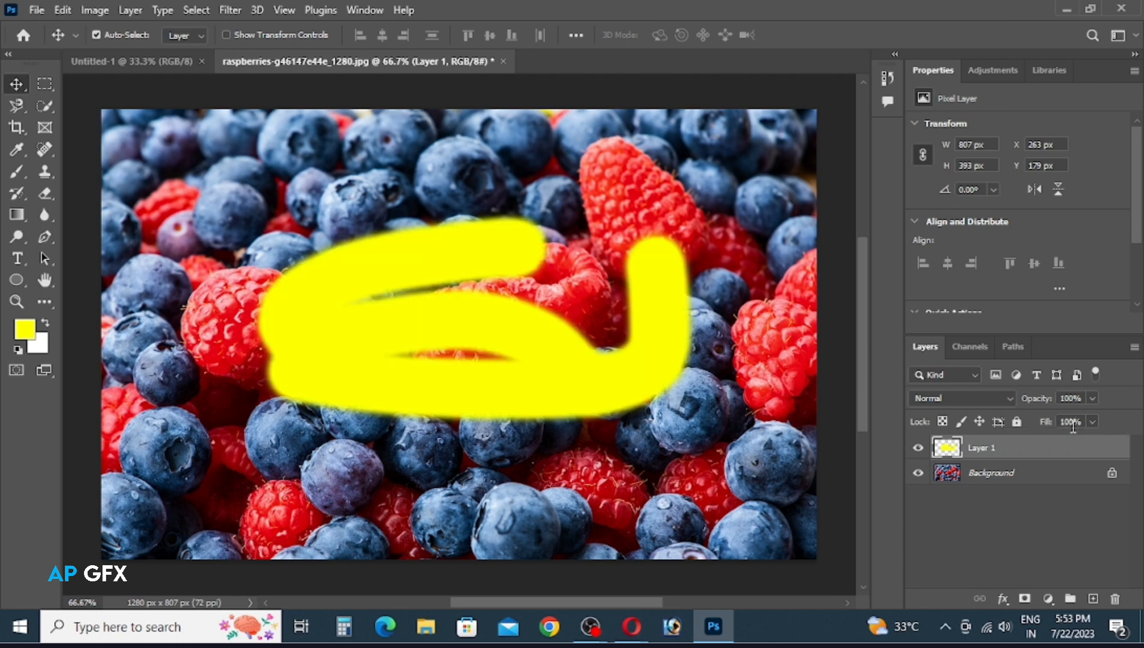
# Nudge the yellow paint to about X 256 px, Y 192 px and delete its layer.
pyautogui.moveTo(615, 390)
pyautogui.mouseDown()
pyautogui.moveTo(624, 417)
pyautogui.moveTo(613, 404)
pyautogui.moveTo(629, 367)
pyautogui.moveTo(613, 413)
pyautogui.moveTo(602, 391)
pyautogui.mouseUp()
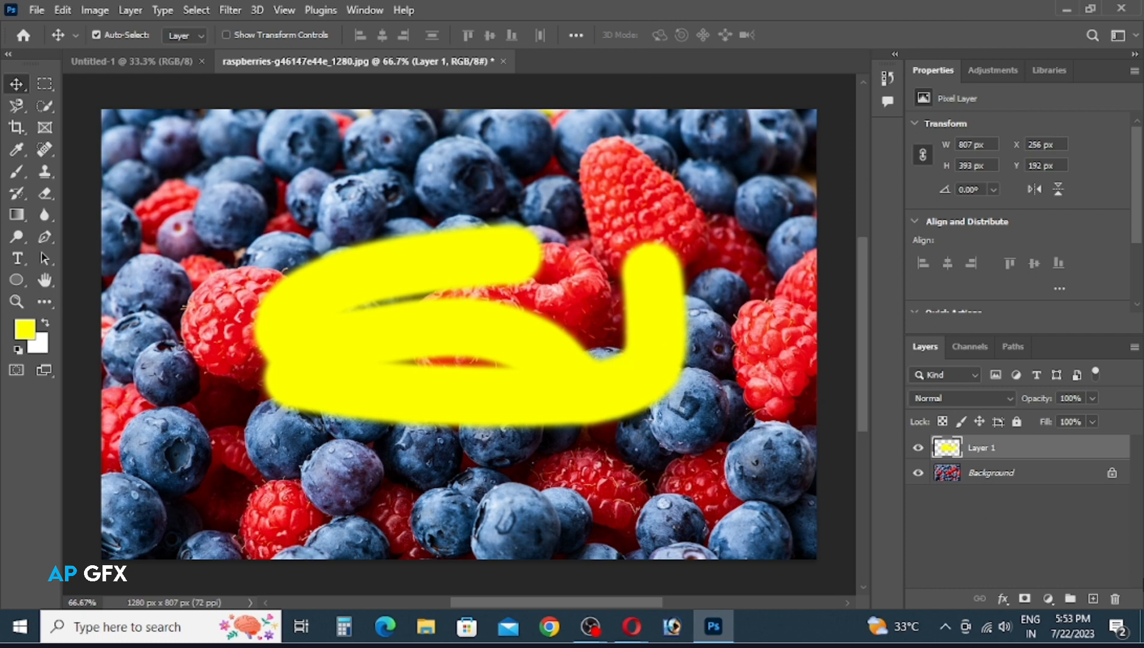
pyautogui.click(1117, 599)
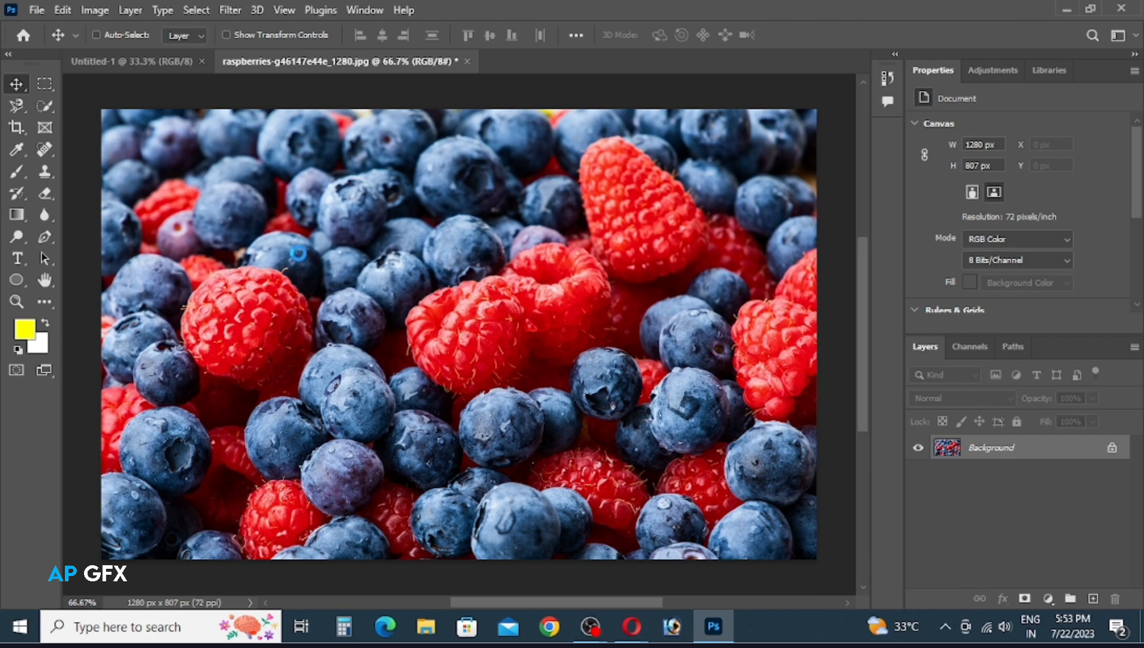
# Open the image apple-g3523afa97_1280 from the Downloads folder.
pyautogui.hotkey('ctrl', 'o')
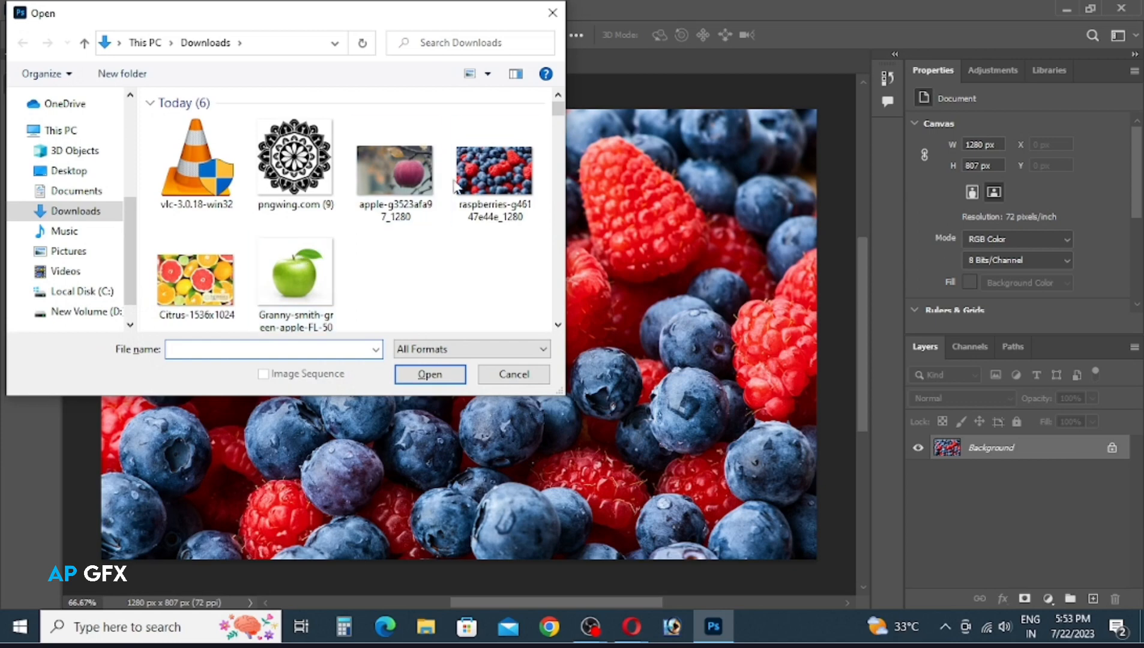
pyautogui.click(403, 186)
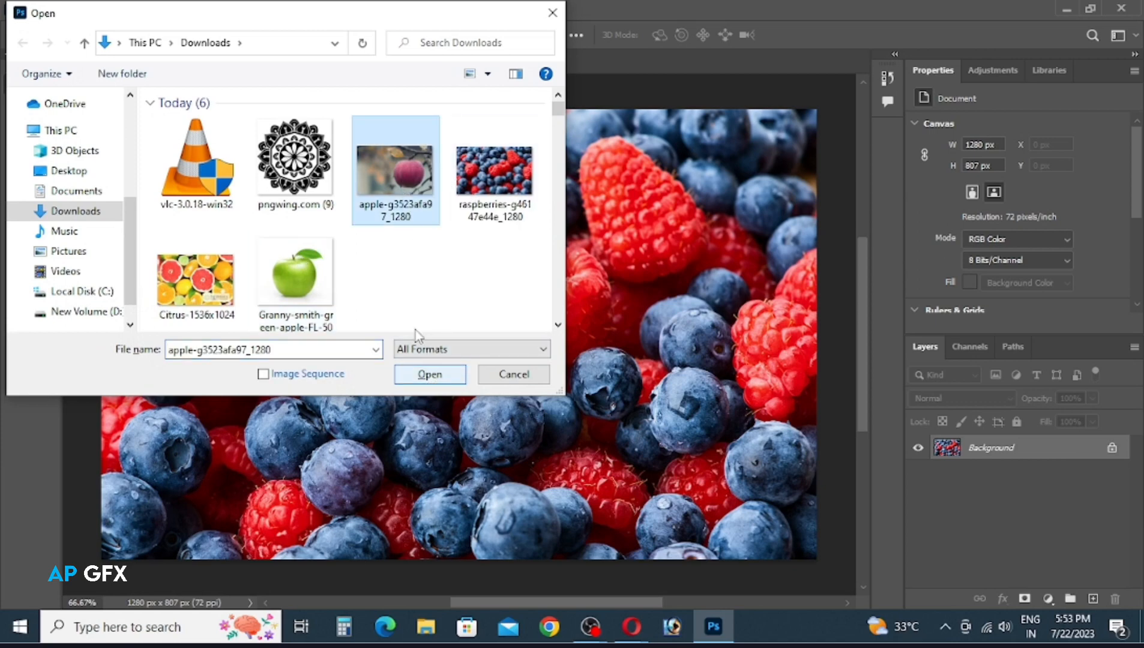
pyautogui.click(429, 374)
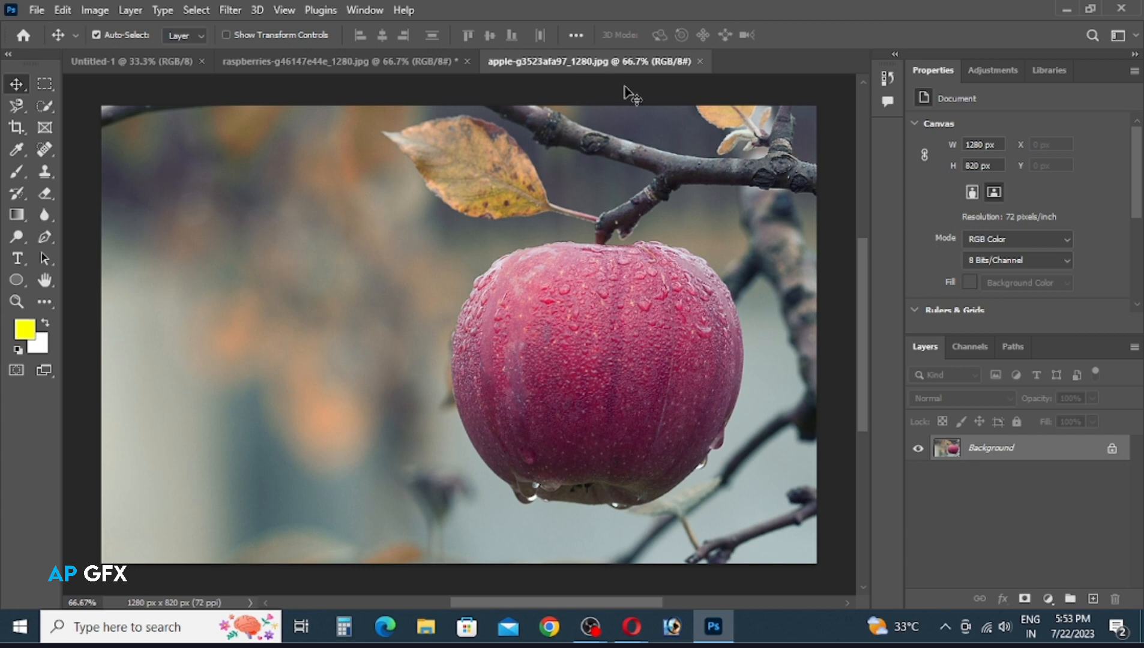
# Copy the apple picture into the raspberries document with the Move tool, placing it at about X -149 px, Y -6 px.
pyautogui.moveTo(597, 354); pyautogui.dragTo(451, 227)
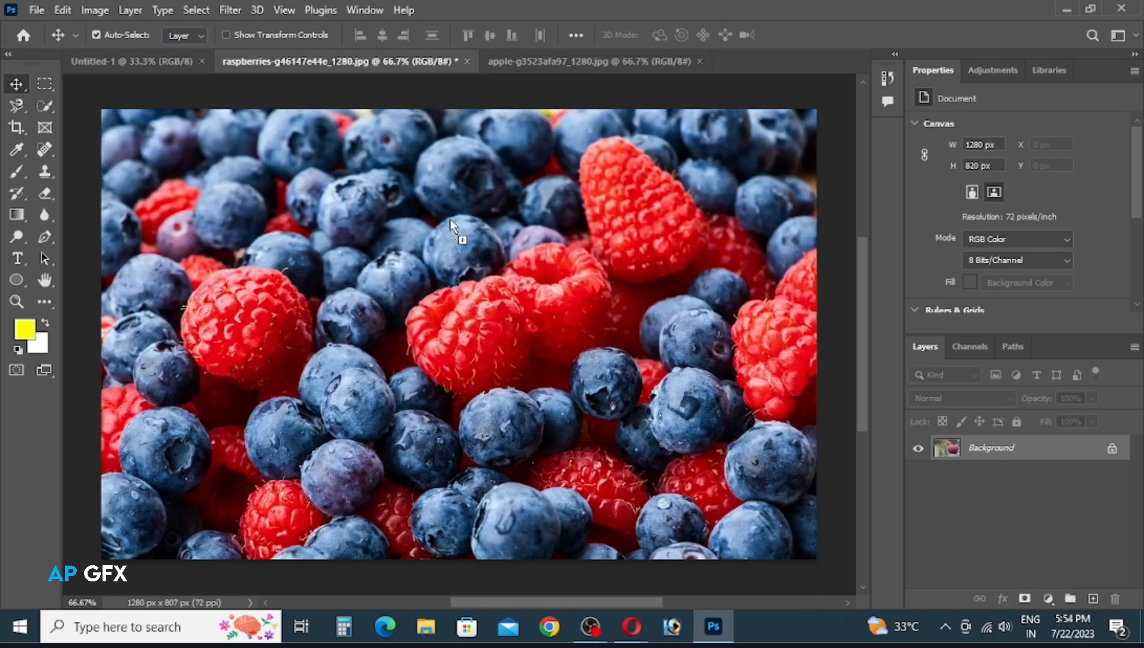
pyautogui.moveTo(458, 267); pyautogui.dragTo(460, 269)
pyautogui.moveTo(594, 303); pyautogui.dragTo(511, 374)
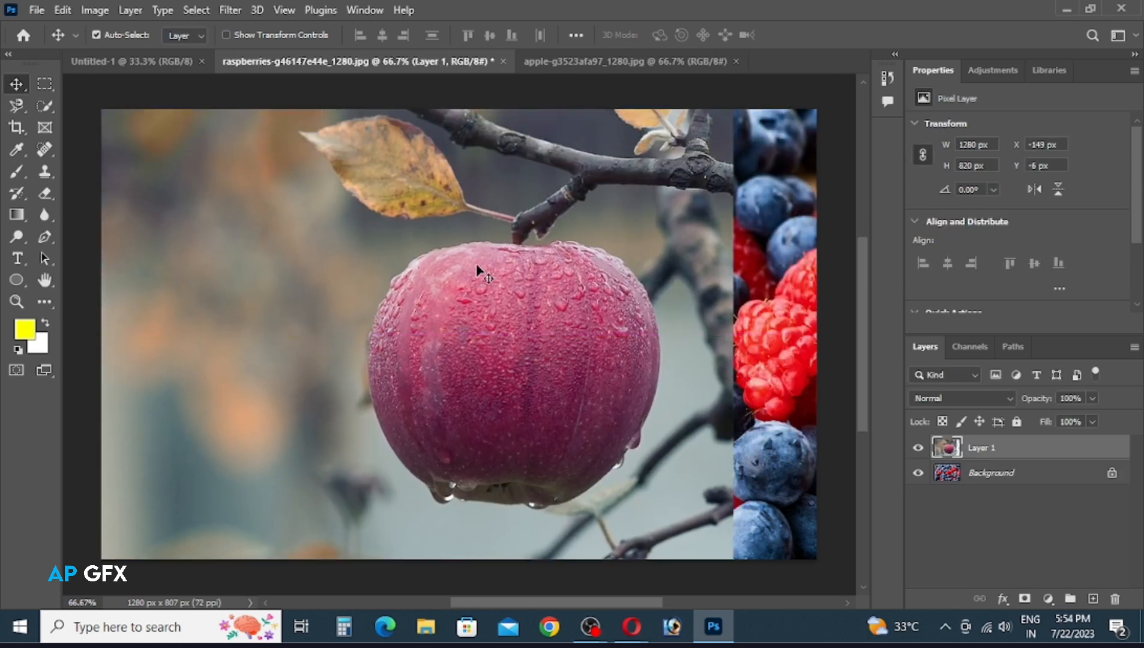
# Shift the apple layer to about X -372 px, Y 56 px over the berries and delete the layer.
pyautogui.moveTo(523, 238); pyautogui.dragTo(423, 255)
pyautogui.moveTo(448, 312); pyautogui.dragTo(433, 322)
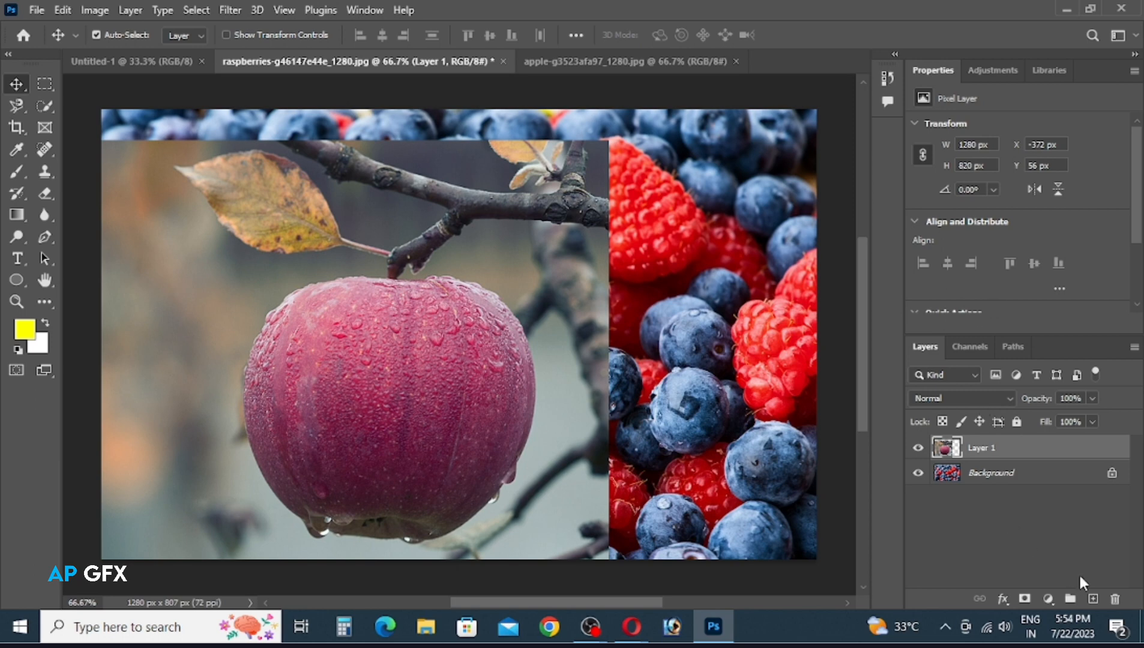
pyautogui.click(1115, 598)
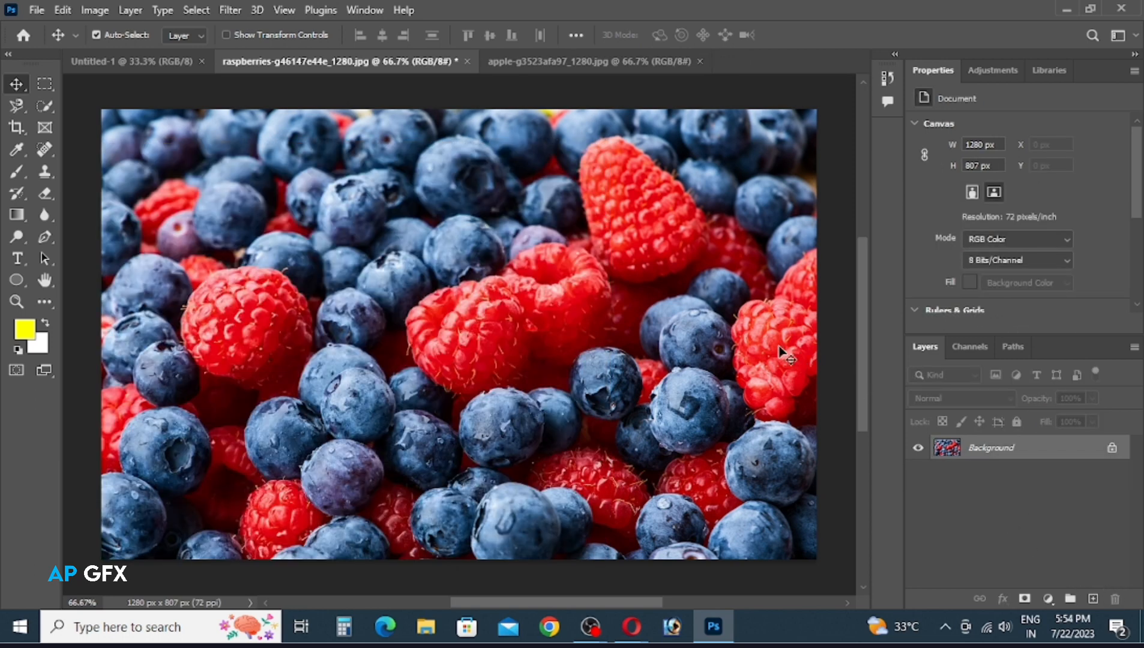
# Select and copy the entire apple image and paste it into the raspberries document as a new layer.
pyautogui.click(622, 58)
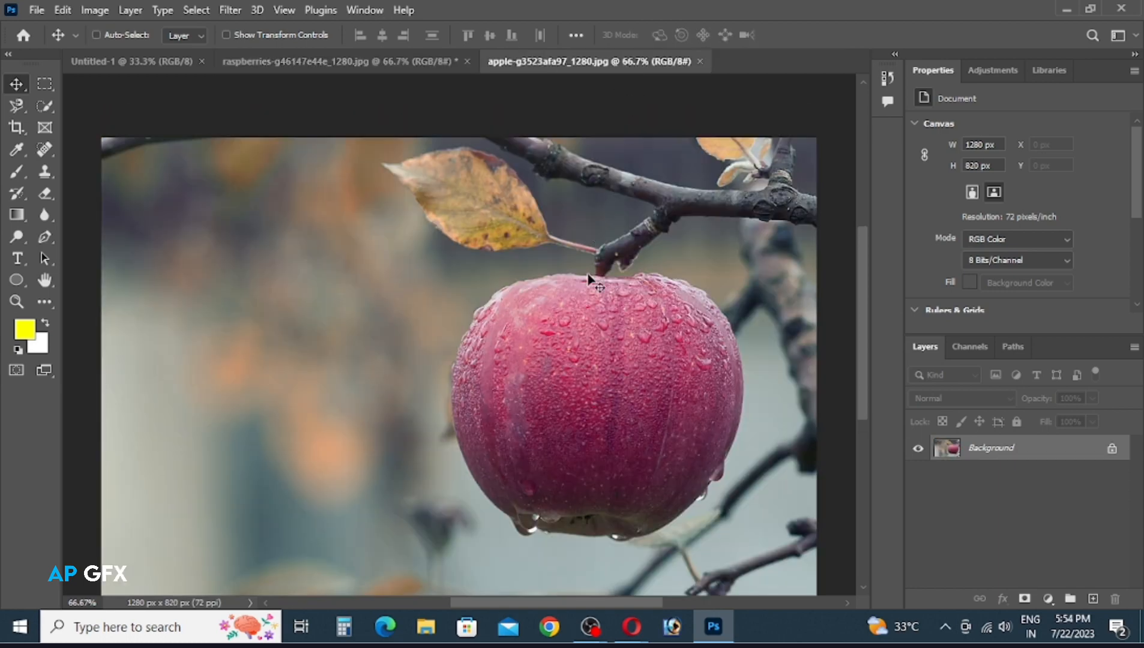
pyautogui.hotkey('ctrl', 'a')
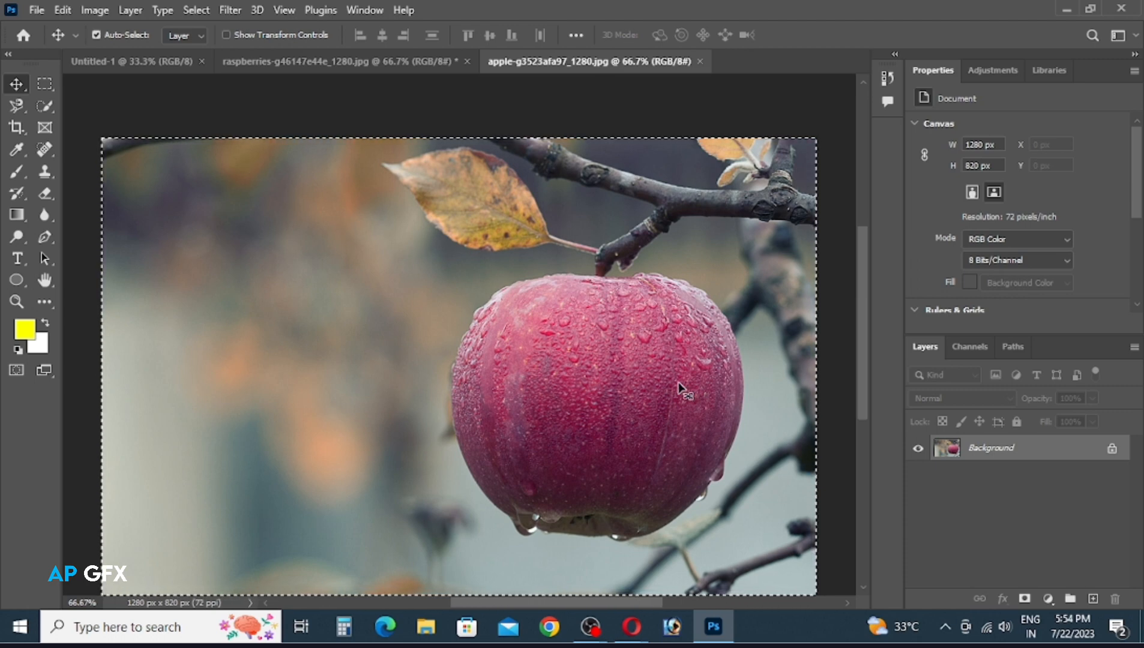
pyautogui.click(391, 61)
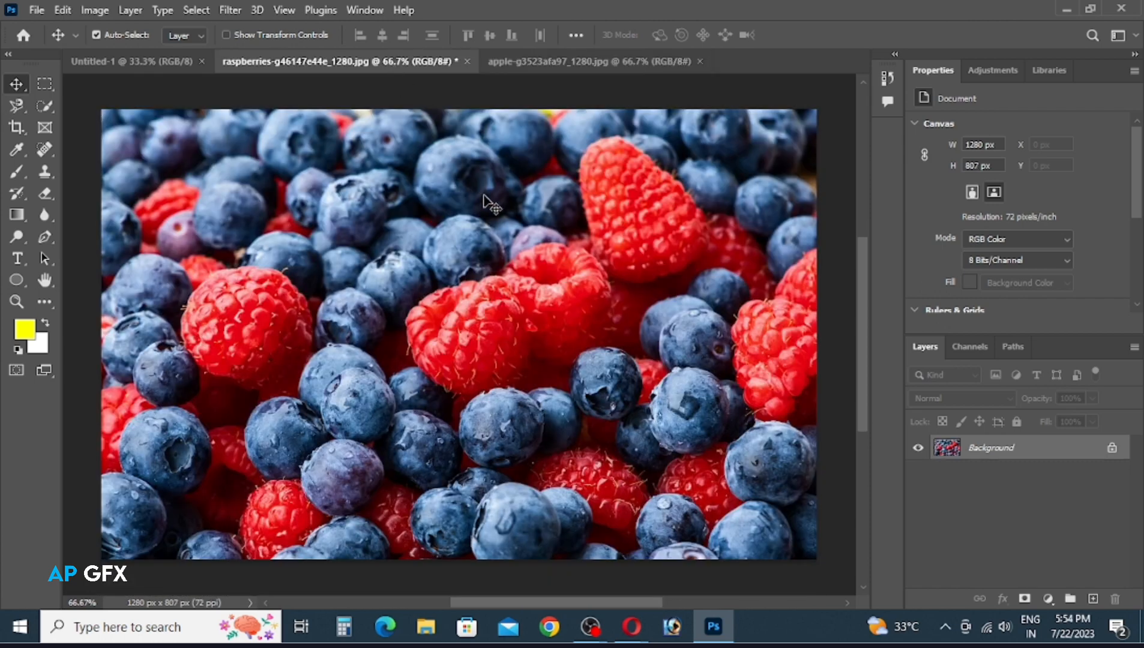
pyautogui.hotkey('ctrl', 'v')
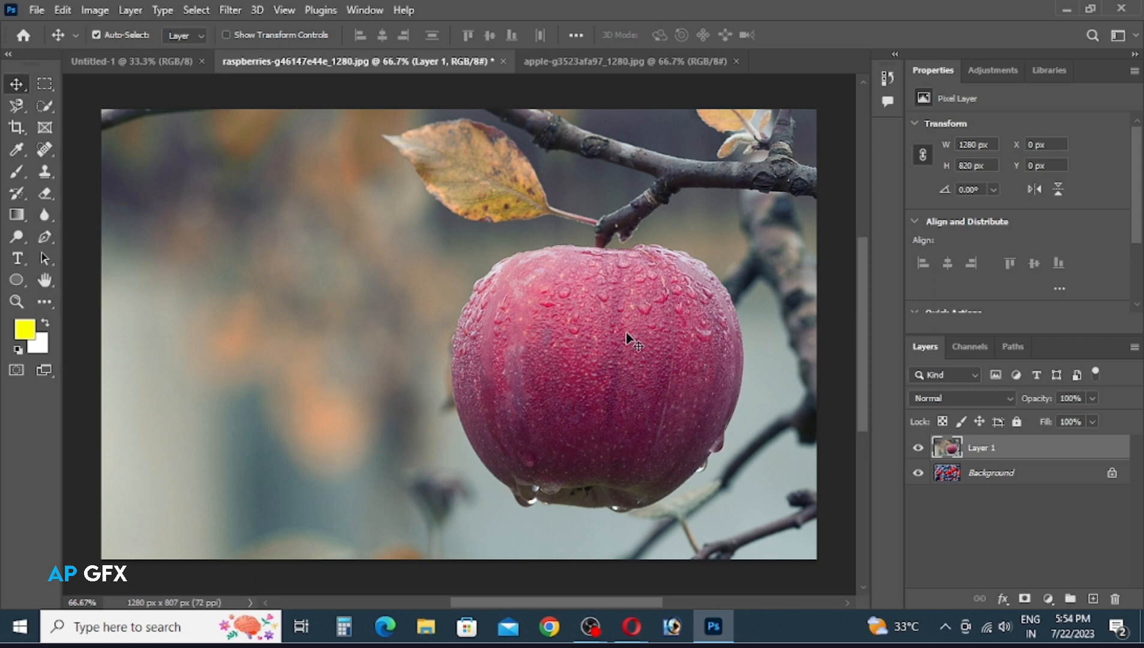
# Shift the apple layer to about X -121 px, Y -13 px and set the Layers panel thumbnails to the medium size.
pyautogui.moveTo(628, 338); pyautogui.dragTo(563, 332)
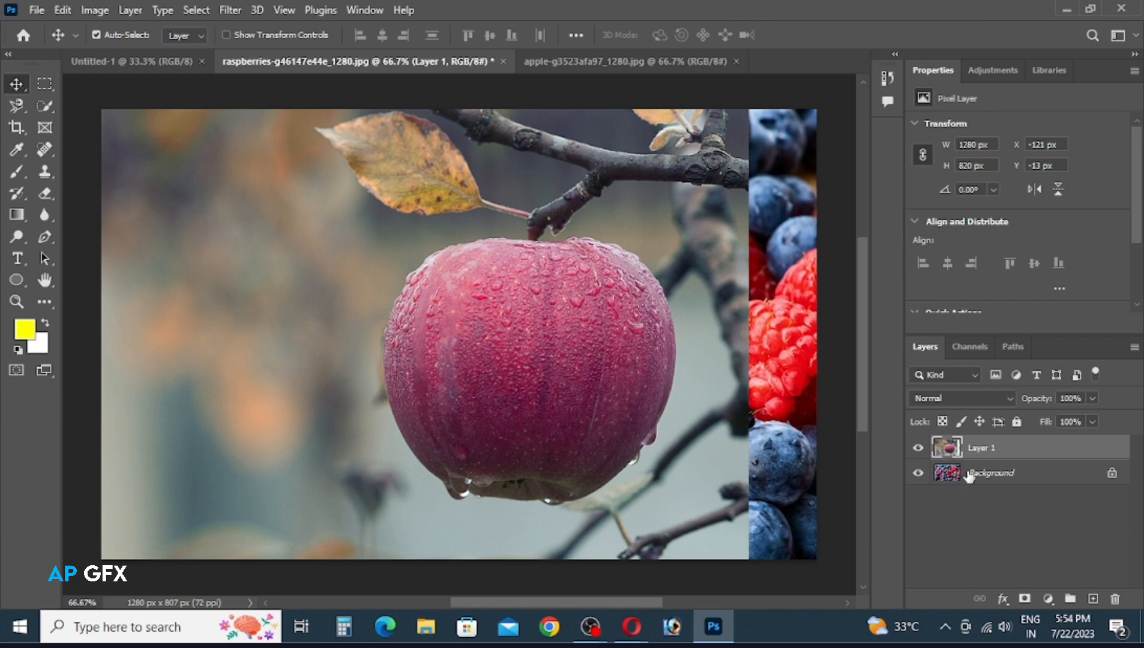
pyautogui.click(1134, 349)
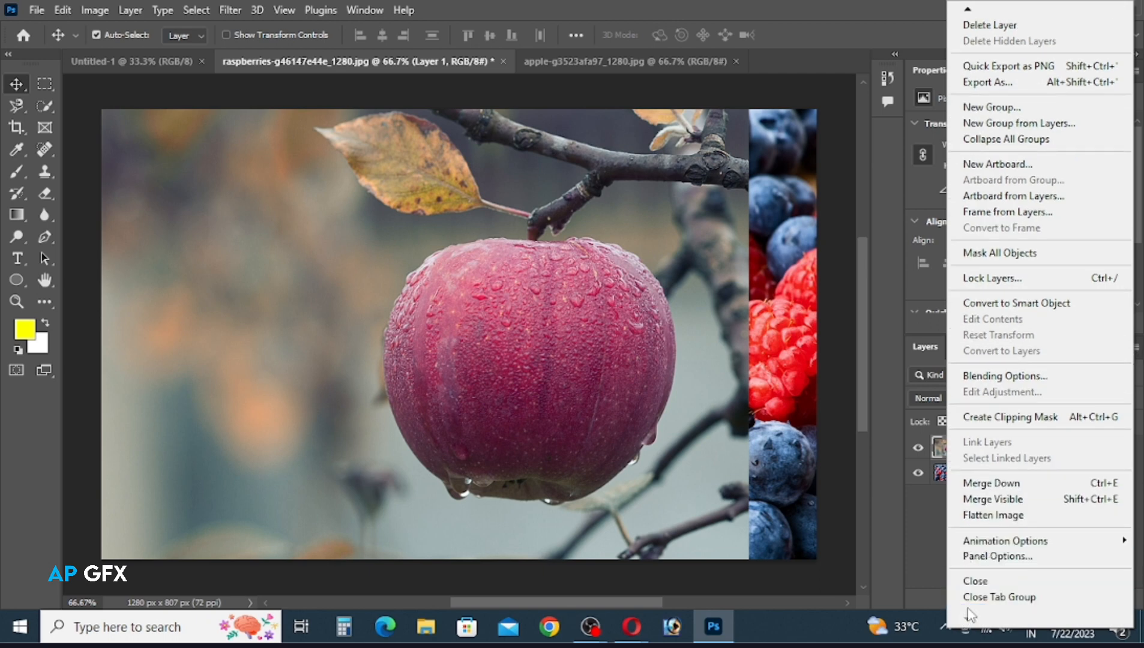
pyautogui.click(979, 558)
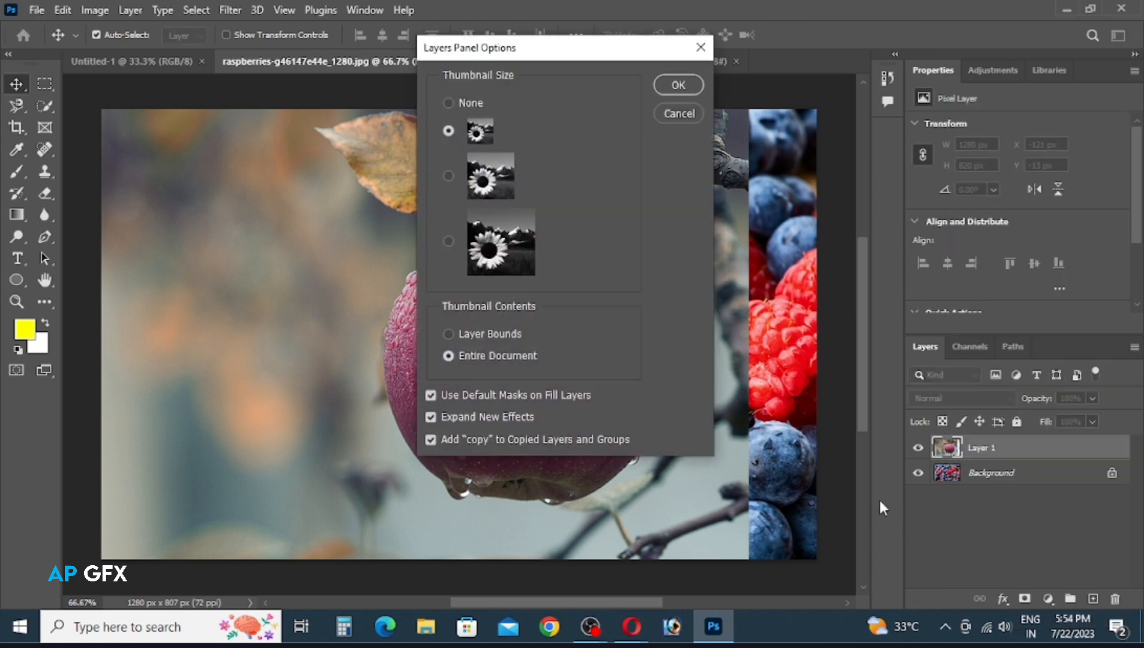
pyautogui.click(449, 176)
pyautogui.click(672, 85)
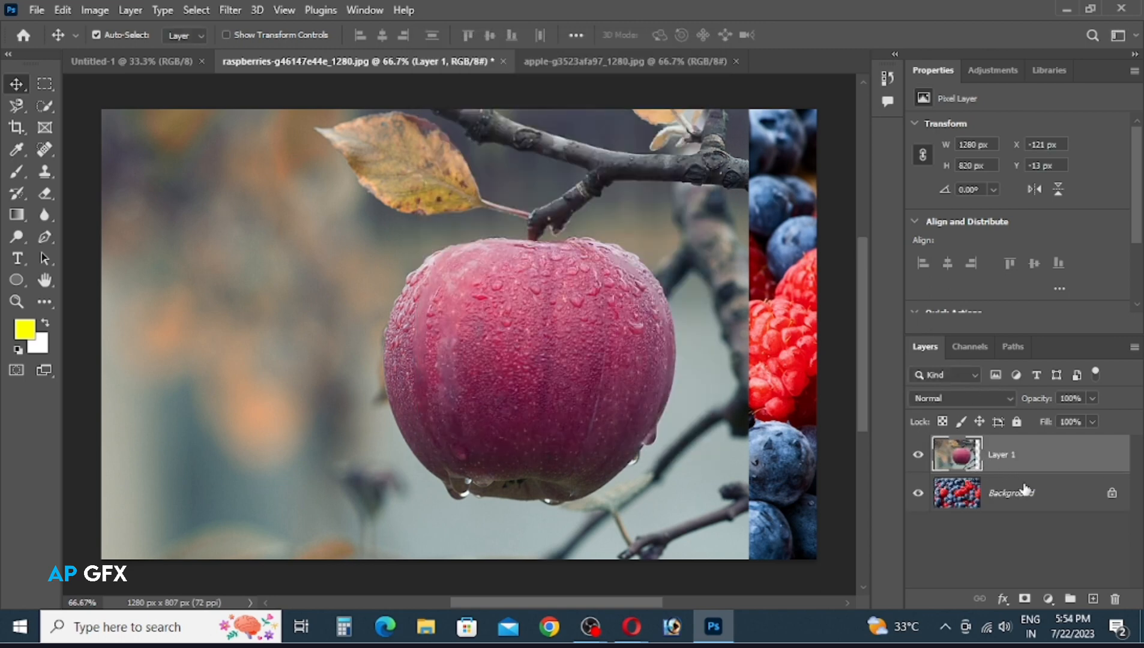
# Scale the apple layer down to about 809 x 518 px and place it over the berries at about X 250 px, Y 157 px.
pyautogui.moveTo(646, 423)
pyautogui.mouseDown()
pyautogui.moveTo(641, 397)
pyautogui.moveTo(664, 390)
pyautogui.moveTo(639, 396)
pyautogui.moveTo(649, 444)
pyautogui.mouseUp()
pyautogui.moveTo(684, 323); pyautogui.dragTo(689, 319)
pyautogui.hotkey('ctrl', 't')
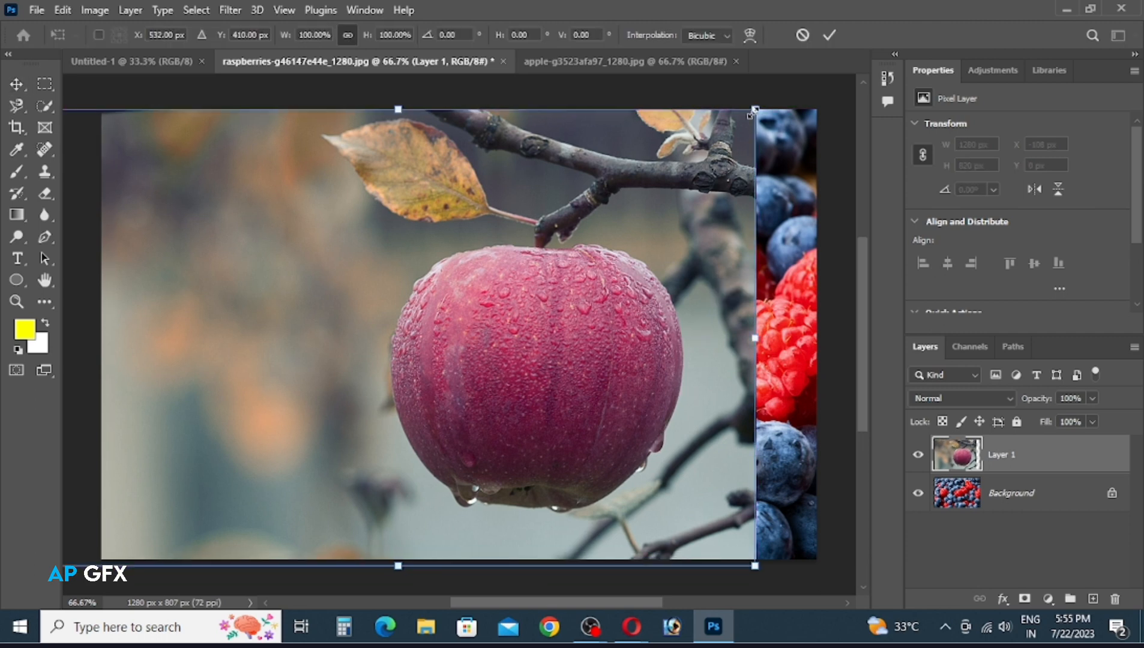
pyautogui.moveTo(749, 116); pyautogui.dragTo(522, 316)
pyautogui.moveTo(457, 329); pyautogui.dragTo(663, 249)
pyautogui.press('Return')
pyautogui.moveTo(616, 309); pyautogui.dragTo(562, 359)
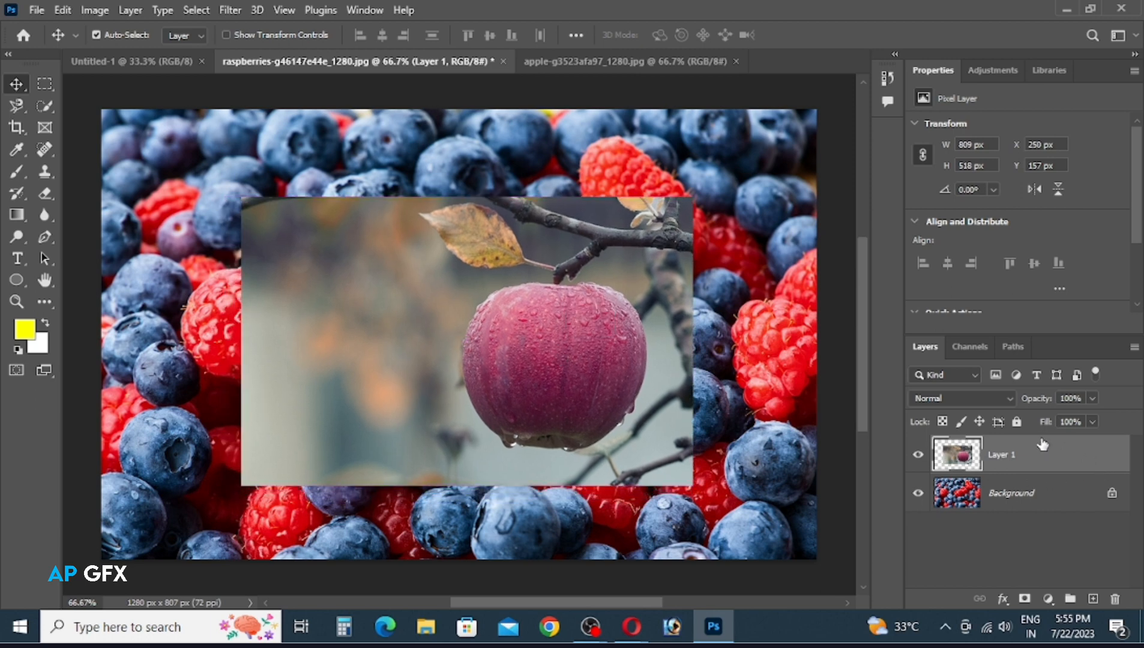
# Try out different opacity levels on the apple layer and return it to 100%.
pyautogui.click(1092, 398)
pyautogui.moveTo(1056, 421); pyautogui.dragTo(1055, 420)
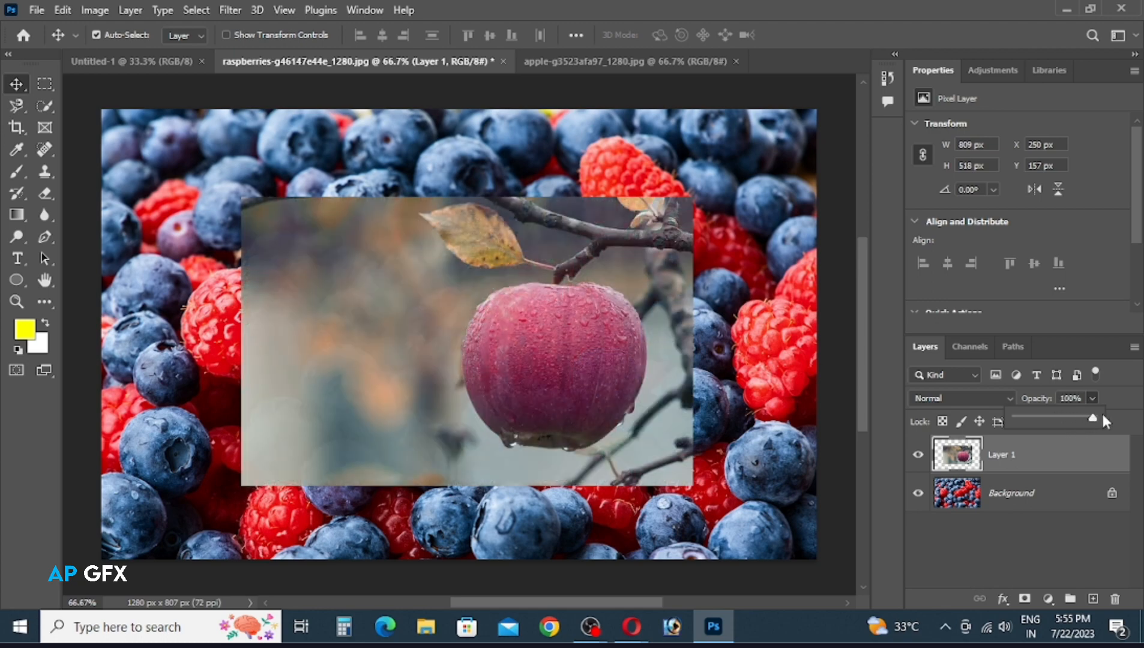
pyautogui.click(1066, 448)
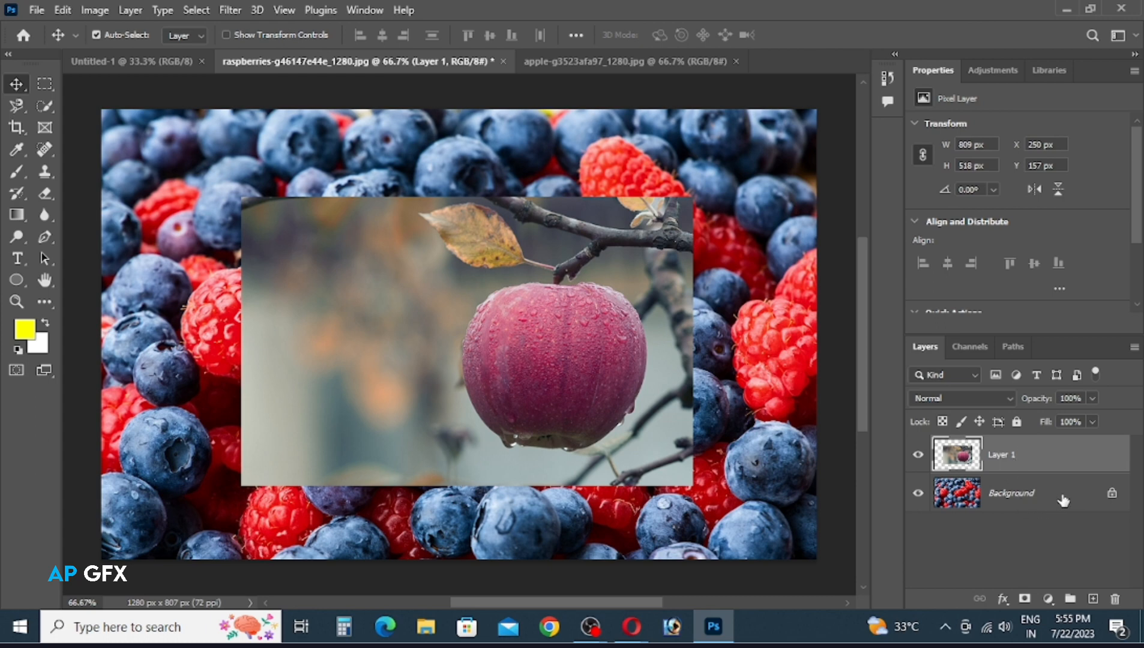
# Unlock the Background layer and move the apple layer to about X 210 px, Y 166 px.
pyautogui.click(1111, 497)
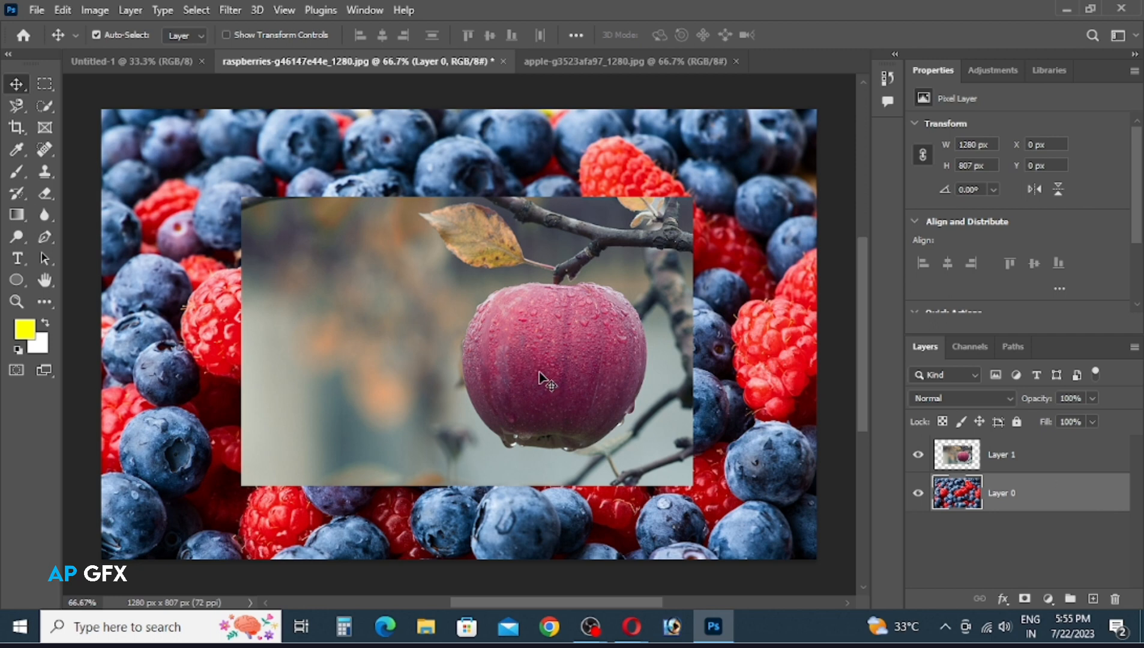
pyautogui.moveTo(539, 380); pyautogui.dragTo(514, 367)
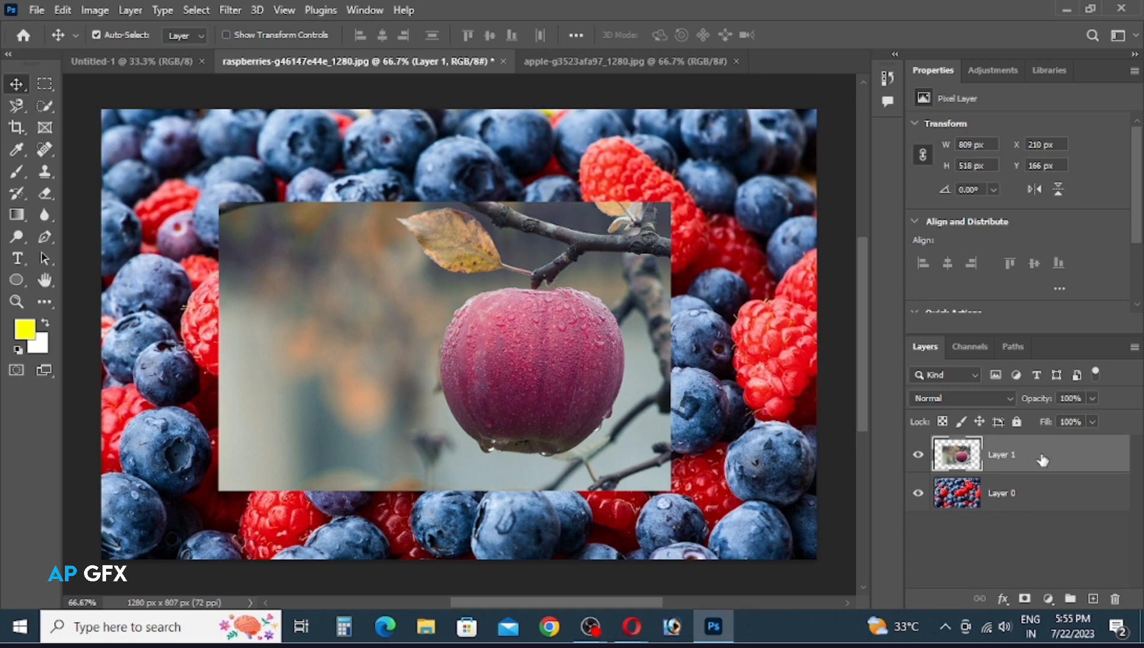
# Reorder the apple layer beneath the berries layer, then hide the berries layer and show it again.
pyautogui.moveTo(1042, 460); pyautogui.dragTo(1048, 510)
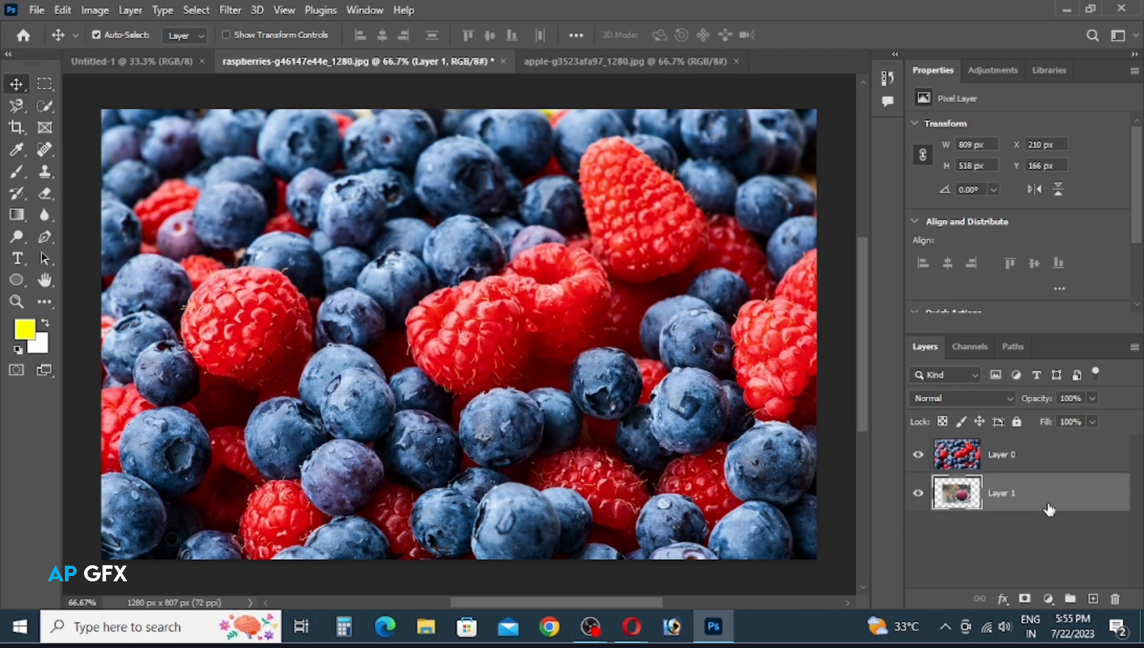
pyautogui.click(918, 460)
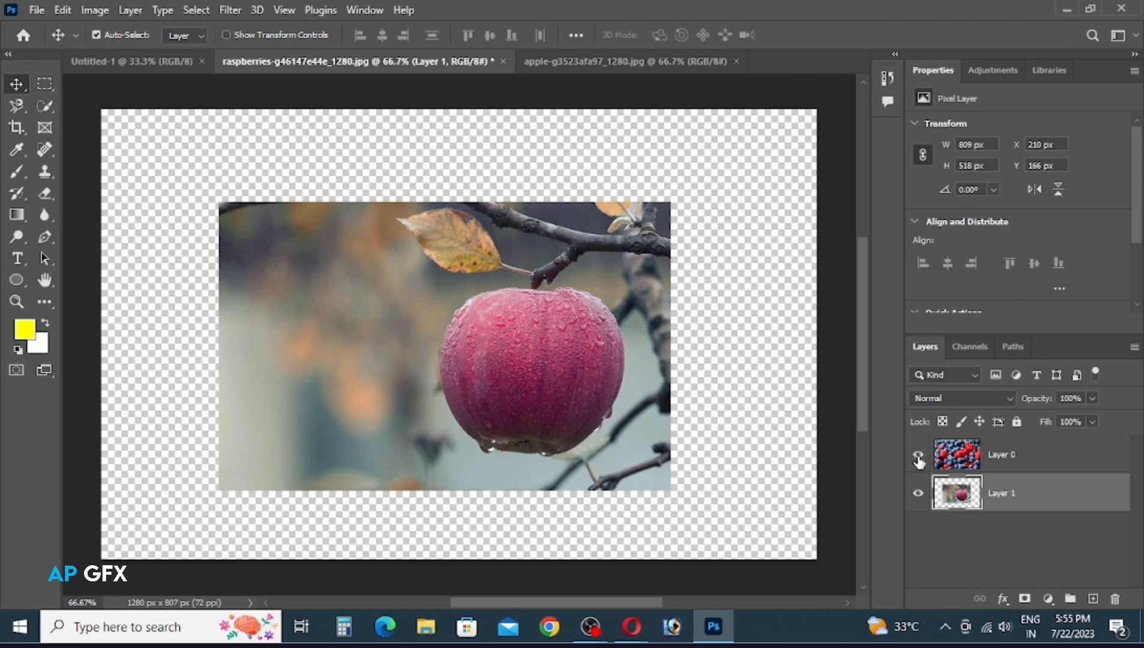
pyautogui.click(919, 461)
# Try lowering the berries layer's opacity to reveal the apple beneath and return it to 100%.
pyautogui.click(997, 462)
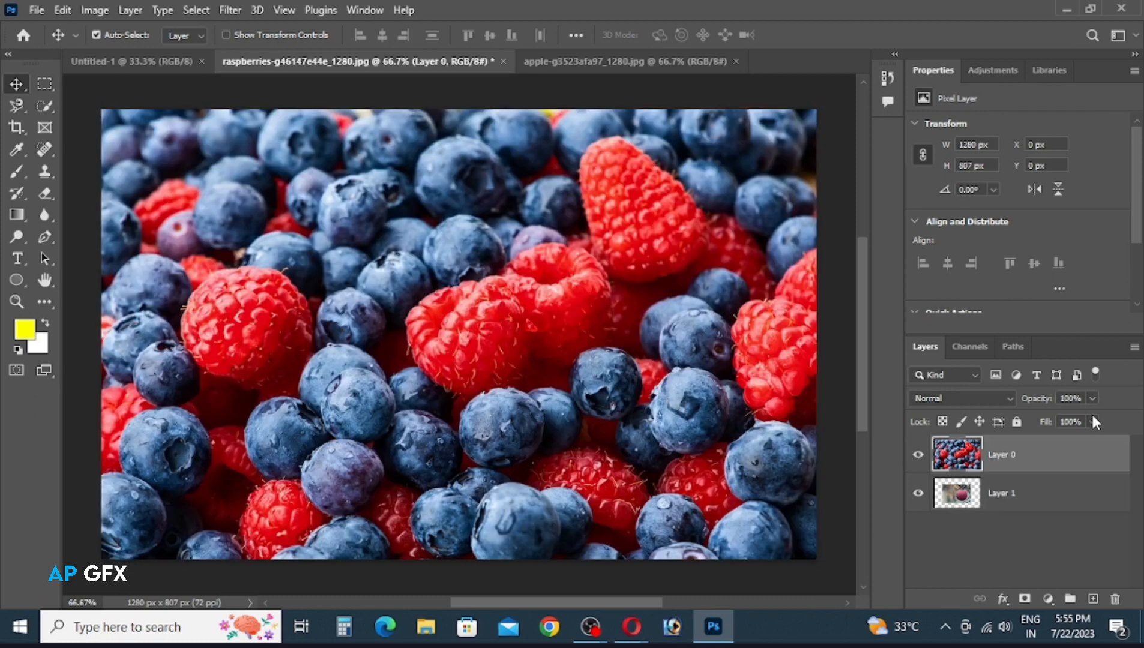
pyautogui.click(1094, 398)
pyautogui.moveTo(1035, 421); pyautogui.dragTo(1040, 421)
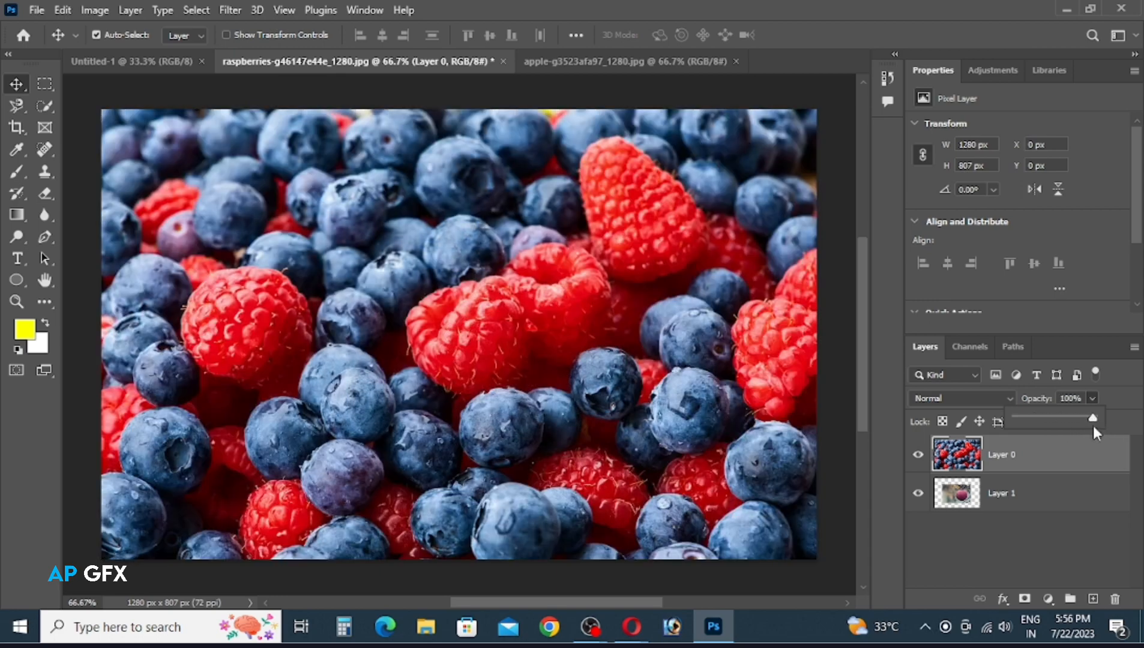
pyautogui.click(1061, 454)
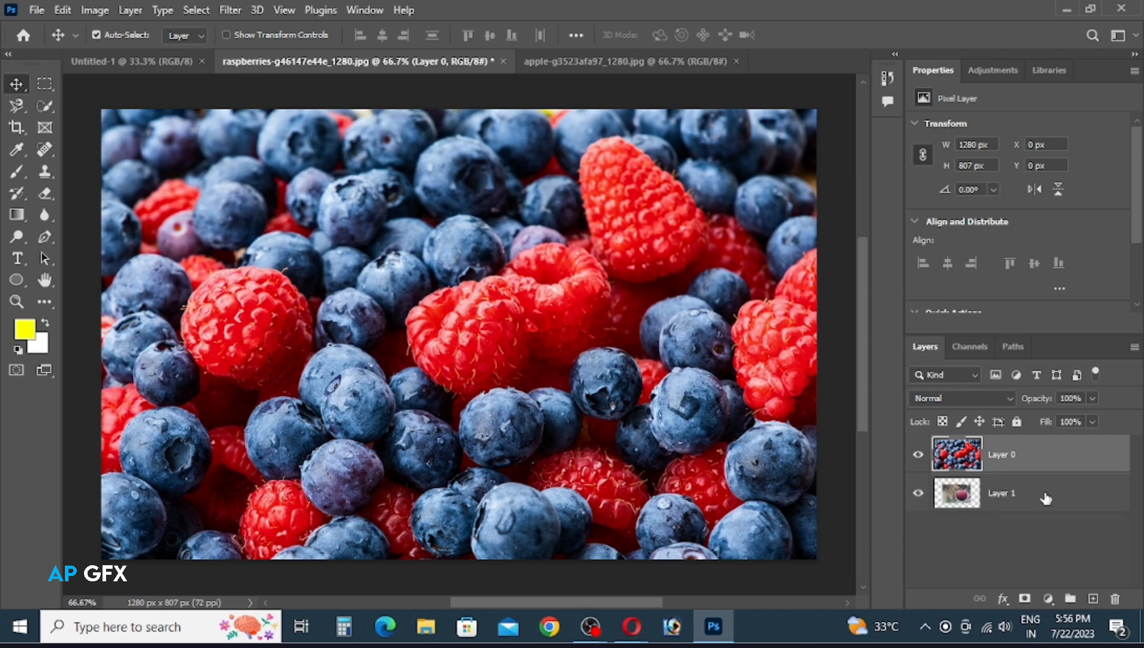
# Bring the apple layer back above the berries layer and move it to about X 192 px, Y 145 px.
pyautogui.moveTo(1042, 494); pyautogui.dragTo(1043, 457)
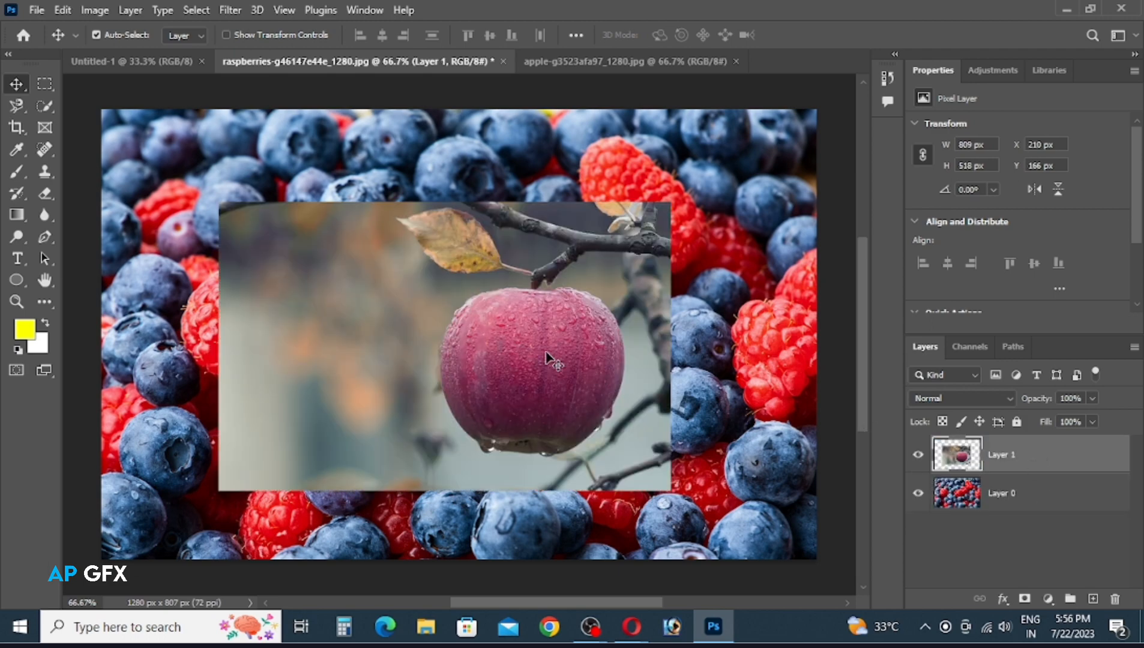
pyautogui.moveTo(545, 352)
pyautogui.mouseDown()
pyautogui.moveTo(571, 354)
pyautogui.moveTo(480, 397)
pyautogui.moveTo(559, 359)
pyautogui.mouseUp()
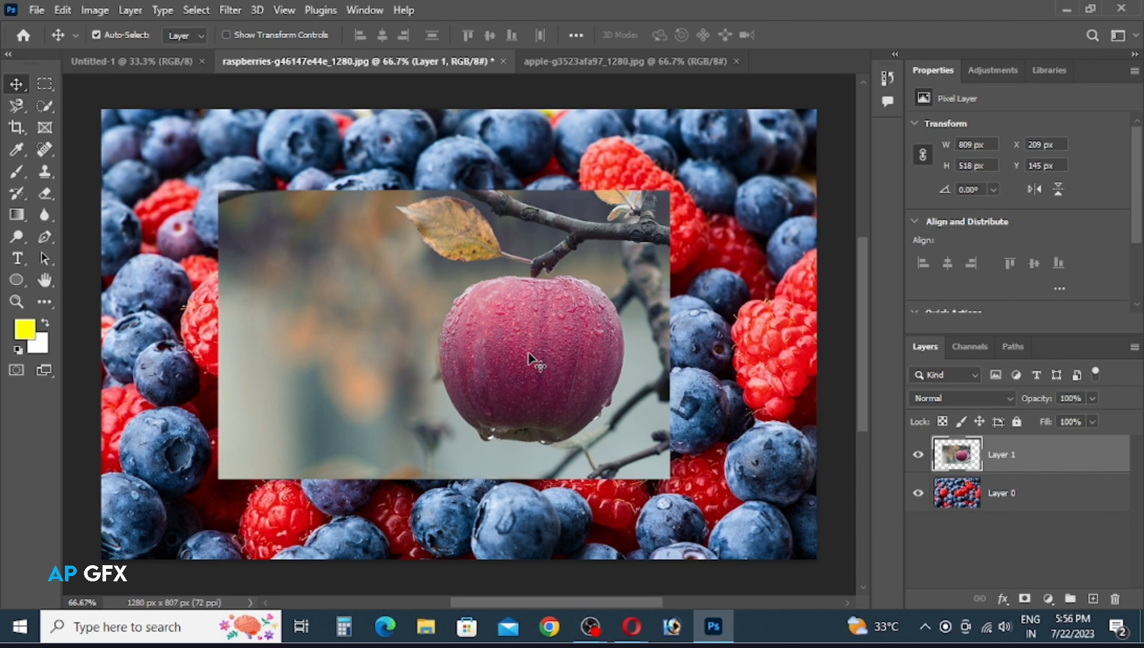
pyautogui.moveTo(533, 355)
pyautogui.mouseDown()
pyautogui.moveTo(591, 355)
pyautogui.moveTo(525, 355)
pyautogui.mouseUp()
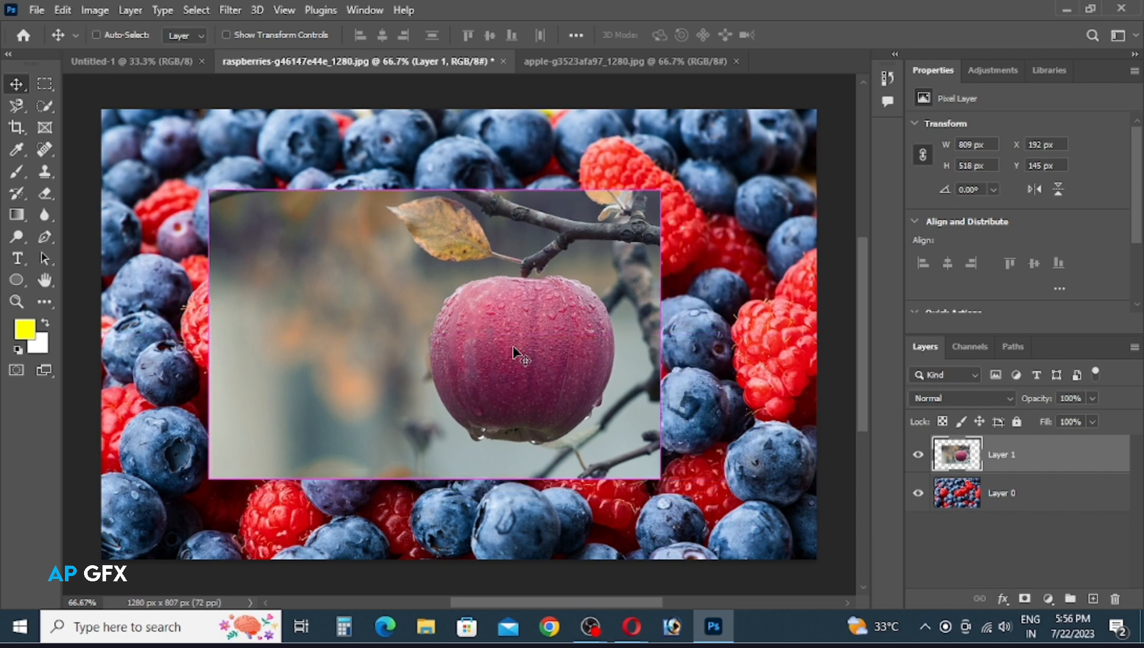
# Try stretching the apple layer to about 870 x 477 px with Free Transform and undo the transformation.
pyautogui.hotkey('ctrl', 't')
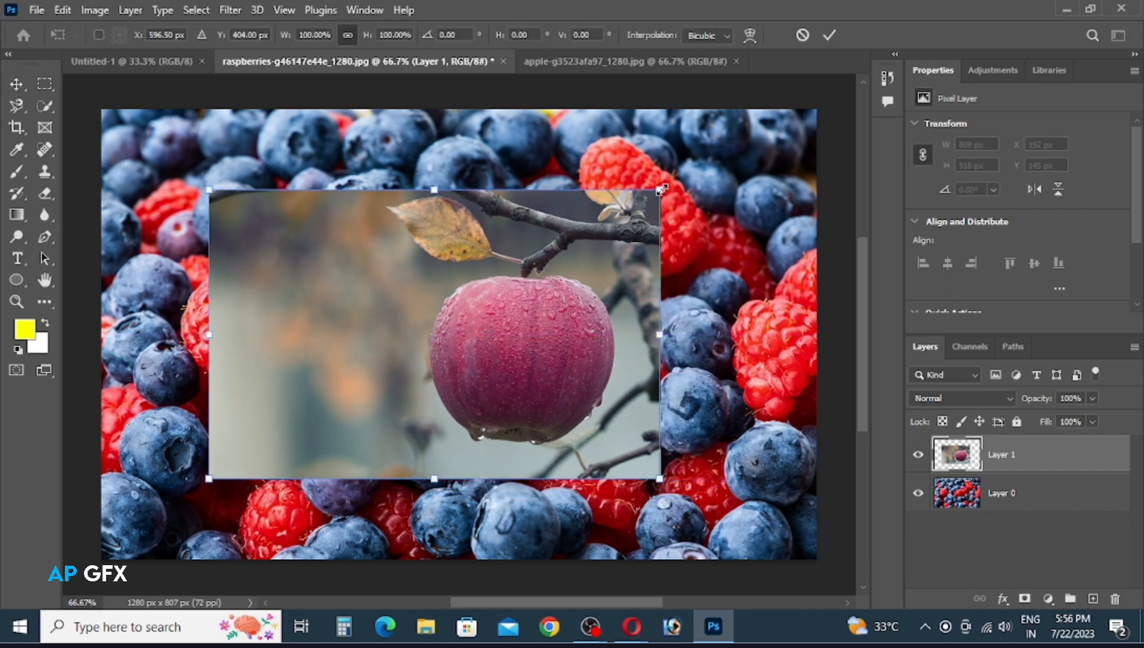
pyautogui.moveTo(661, 190); pyautogui.dragTo(713, 212)
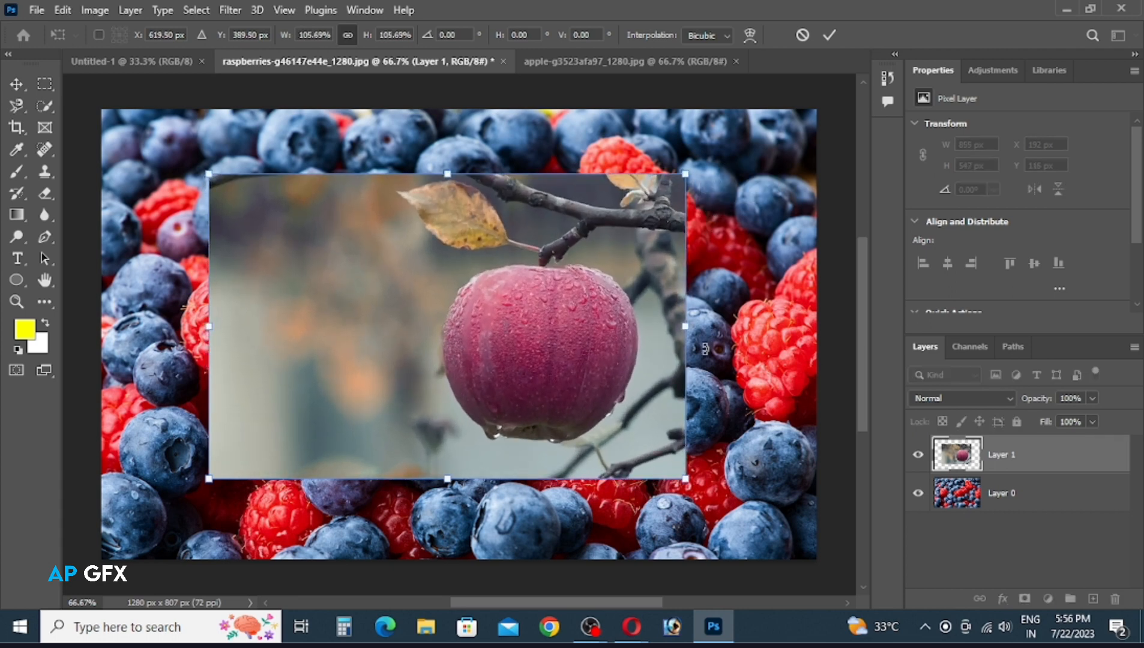
pyautogui.moveTo(677, 478); pyautogui.dragTo(694, 442)
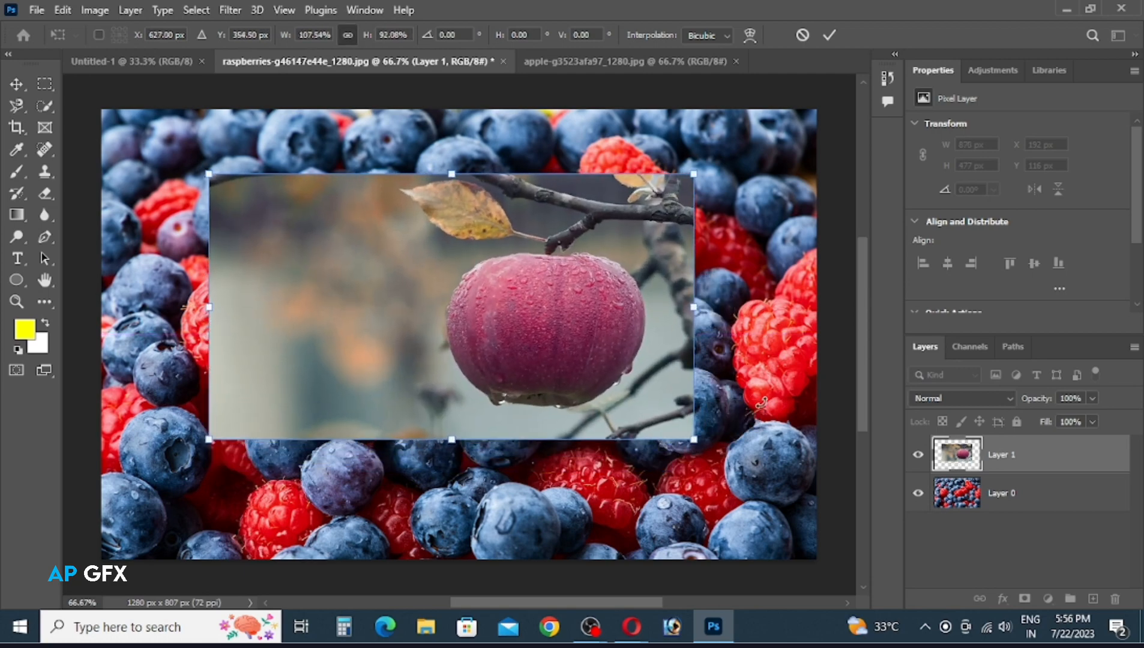
pyautogui.press('Return')
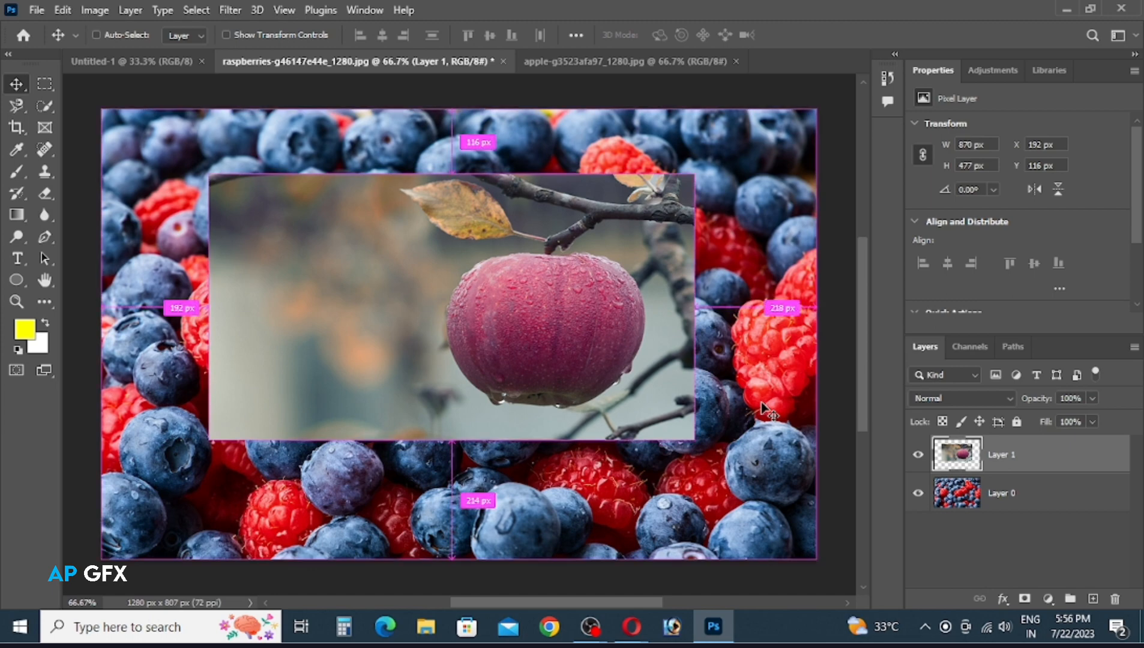
pyautogui.hotkey('ctrl', 'z')
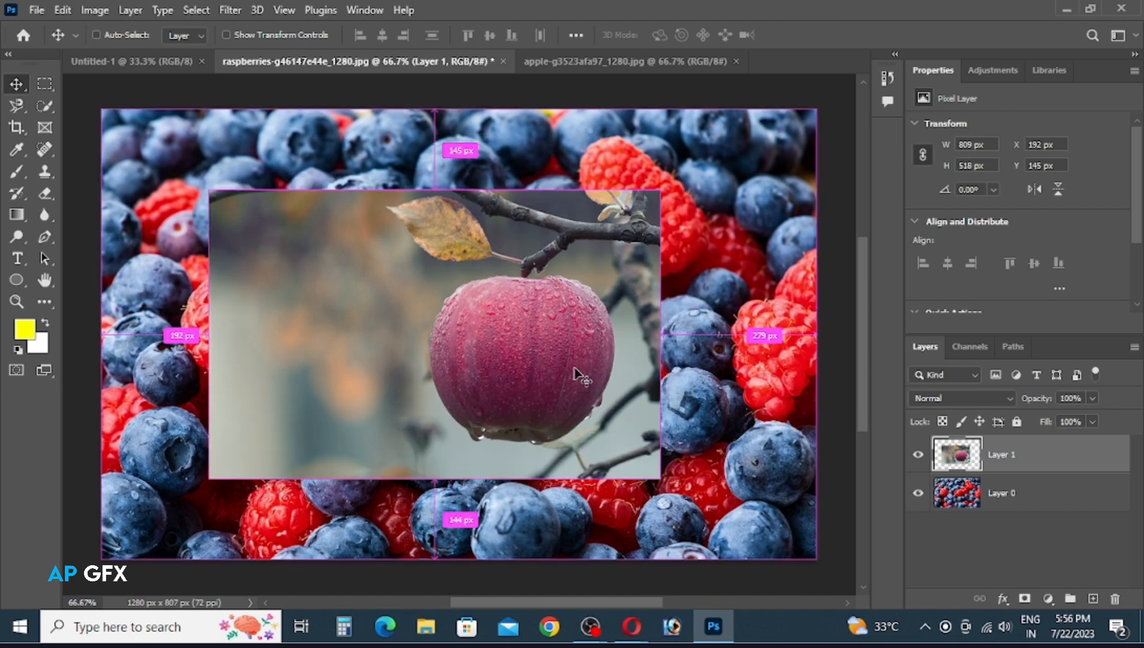
# Move the apple layer to about X 236 px, Y 124 px and preview blend modes such as Pin Light, keeping Normal.
pyautogui.moveTo(553, 357); pyautogui.dragTo(573, 302)
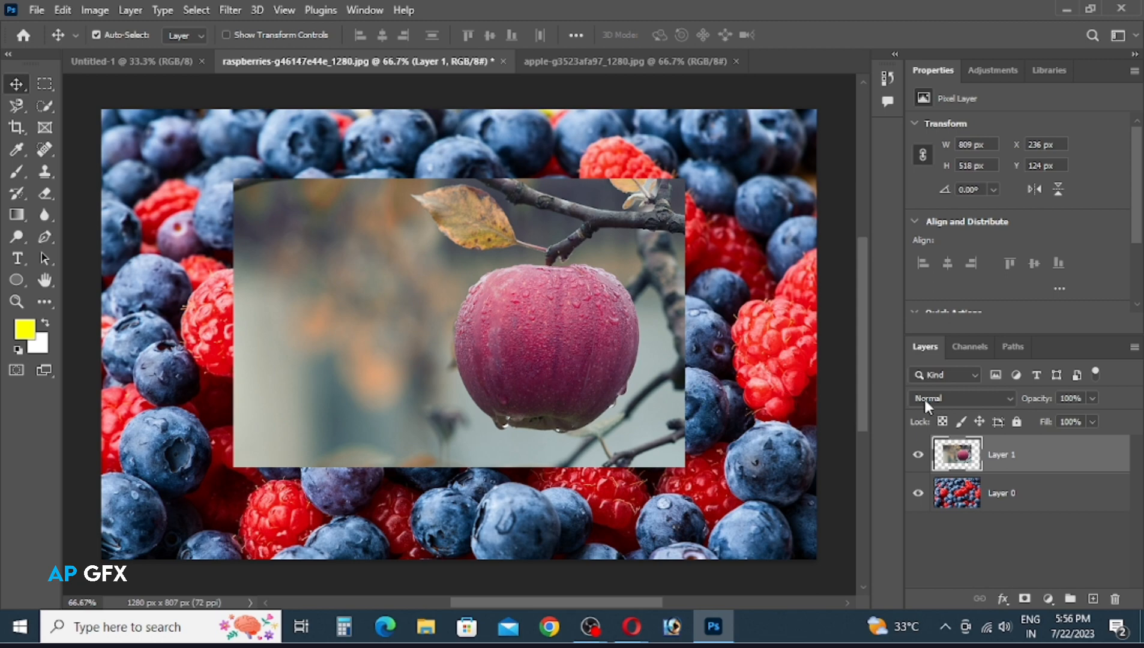
pyautogui.click(978, 398)
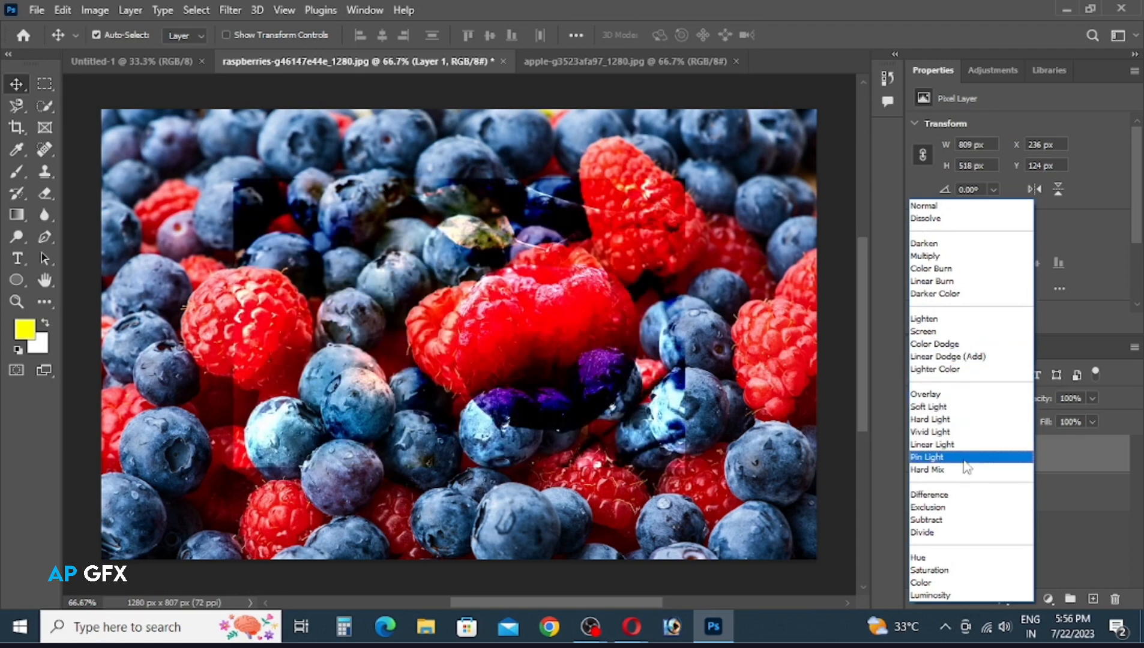
pyautogui.click(1078, 546)
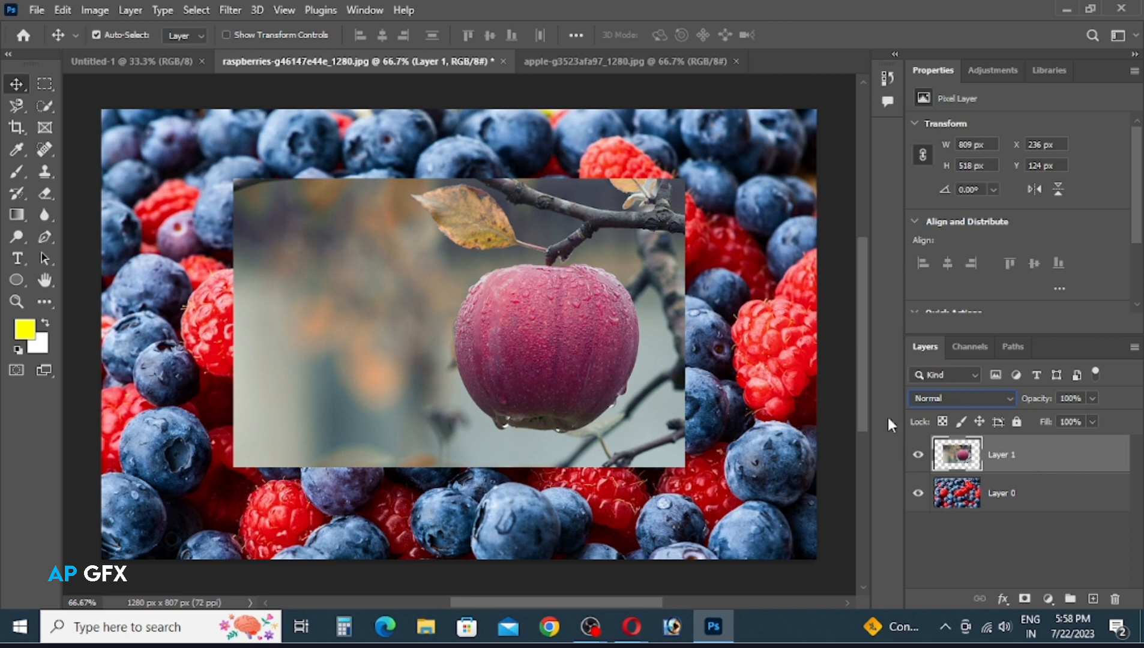
# Lock the apple layer's transparent pixels and move the layer to about X 236 px, Y 177 px.
pyautogui.moveTo(565, 342)
pyautogui.mouseDown()
pyautogui.moveTo(549, 341)
pyautogui.moveTo(555, 347)
pyautogui.mouseUp()
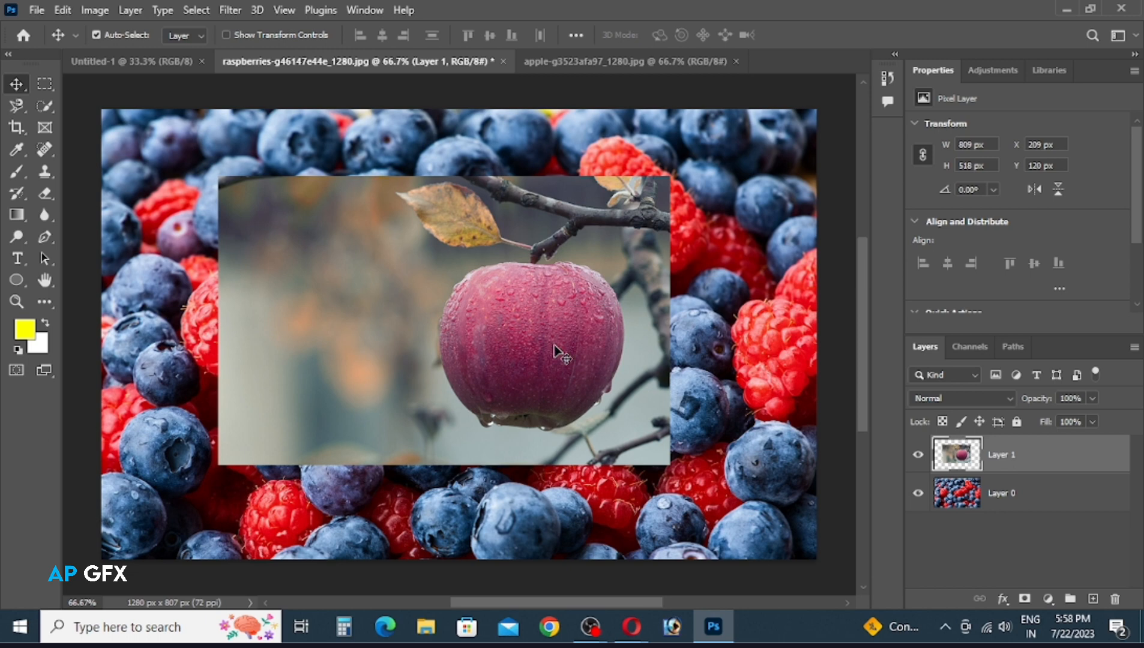
pyautogui.click(943, 426)
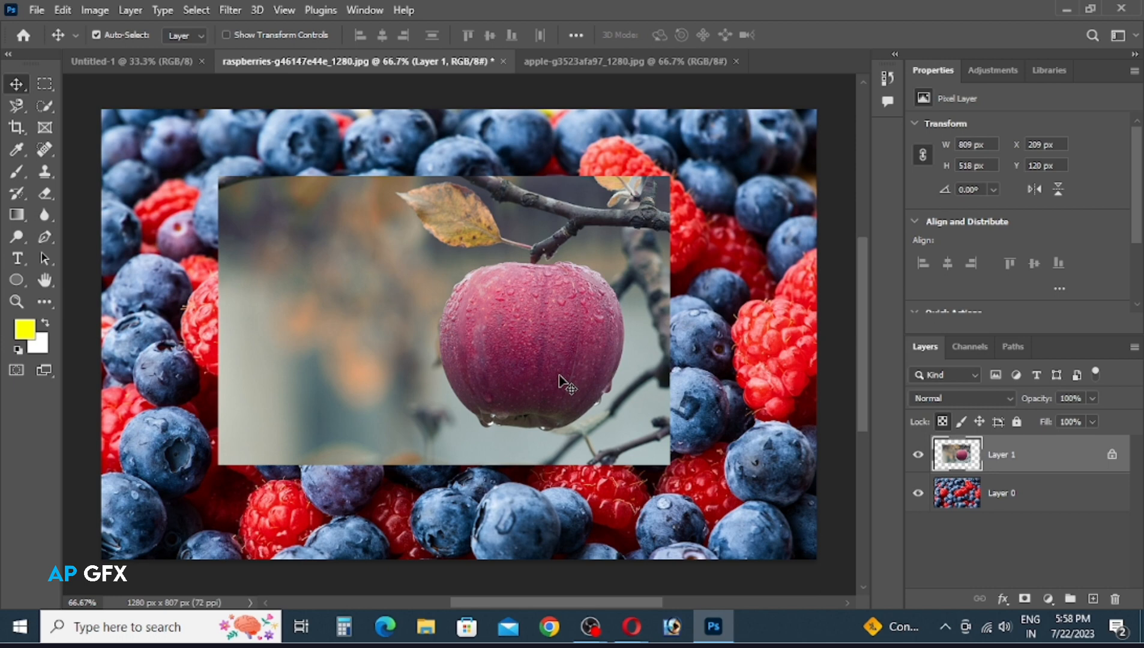
pyautogui.moveTo(566, 364); pyautogui.dragTo(581, 387)
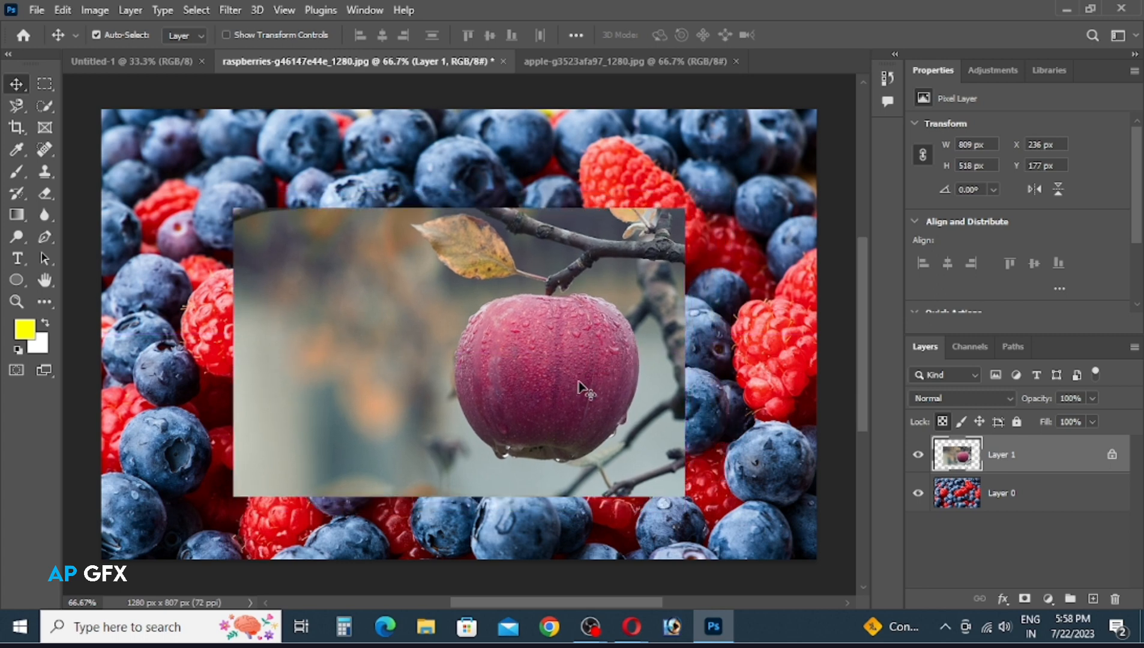
# Scale the apple layer to about 757 x 485 px and move it to about X 236 px, Y 161 px.
pyautogui.hotkey('ctrl', 't')
pyautogui.moveTo(679, 494); pyautogui.dragTo(644, 487)
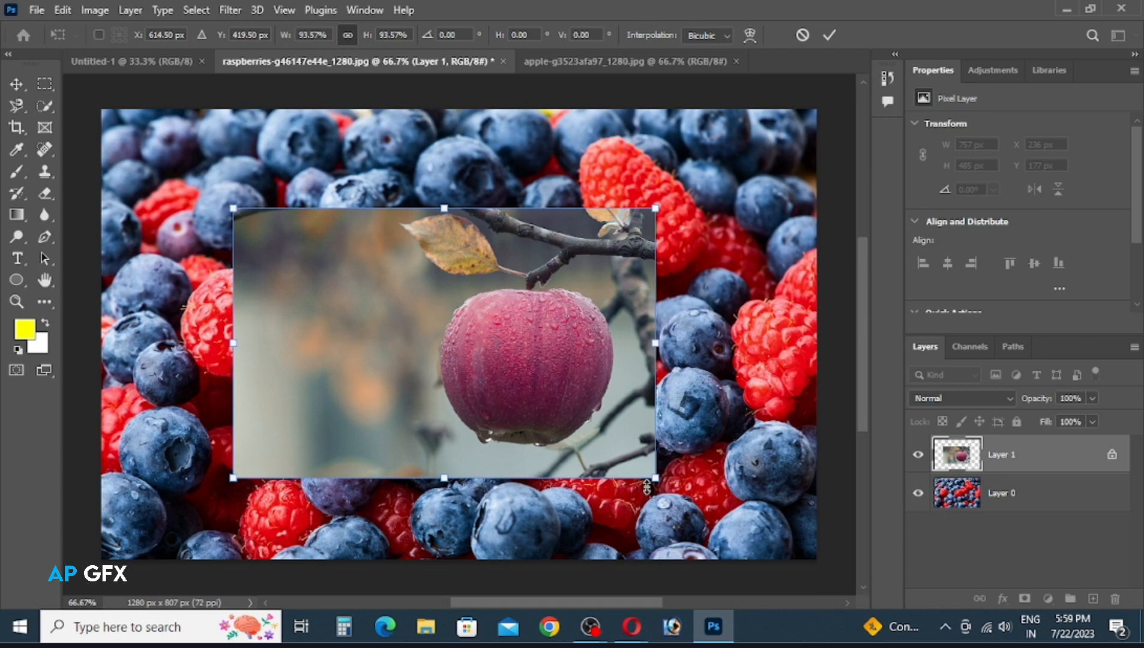
pyautogui.press('Return')
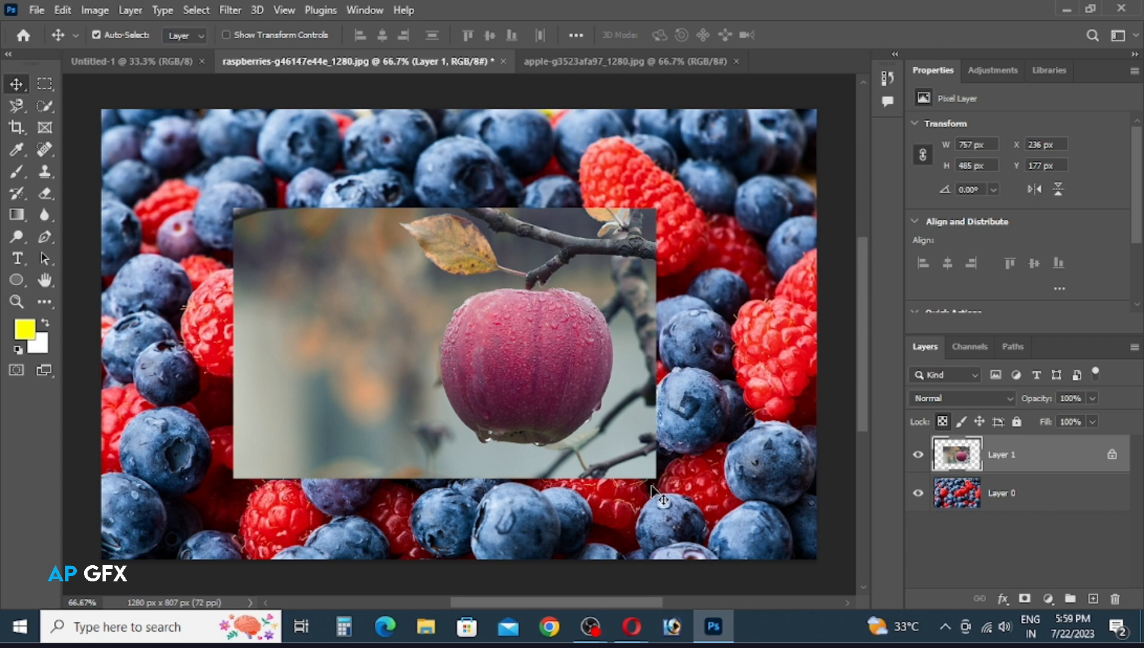
pyautogui.moveTo(543, 435); pyautogui.dragTo(541, 424)
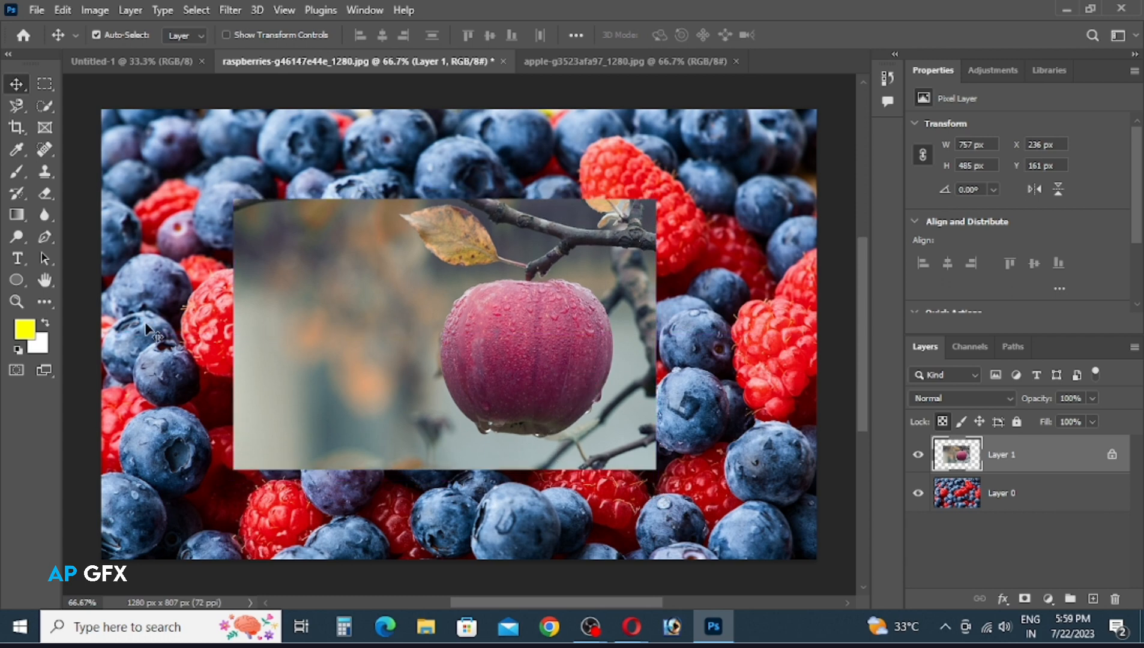
# Paint yellow strokes with the 114 px Brush across the apple layer, starting and passing beyond its edges.
pyautogui.click(14, 174)
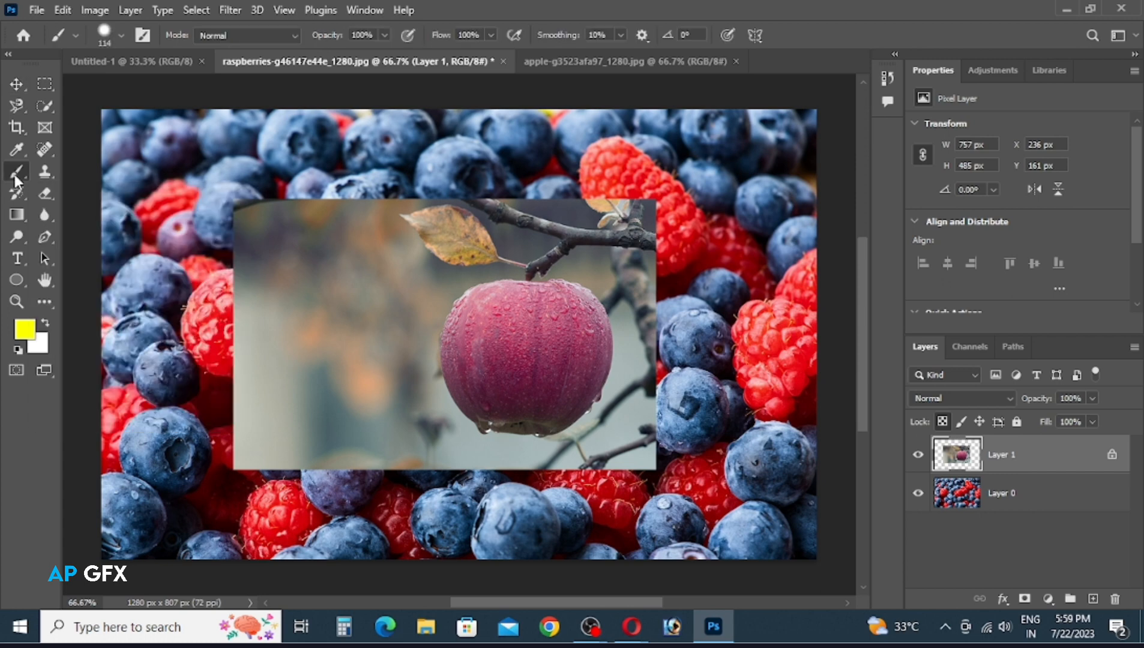
pyautogui.moveTo(580, 150)
pyautogui.mouseDown()
pyautogui.moveTo(375, 184)
pyautogui.moveTo(234, 231)
pyautogui.mouseUp()
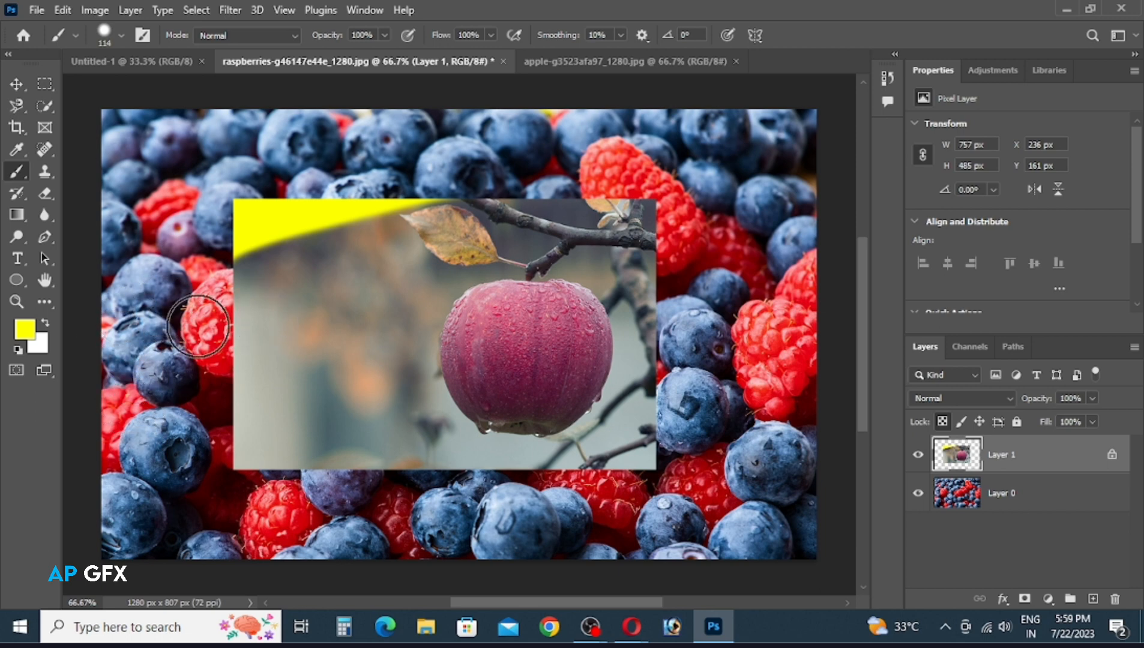
pyautogui.moveTo(186, 324)
pyautogui.mouseDown()
pyautogui.moveTo(550, 315)
pyautogui.moveTo(700, 329)
pyautogui.moveTo(377, 403)
pyautogui.moveTo(276, 441)
pyautogui.moveTo(453, 423)
pyautogui.moveTo(600, 431)
pyautogui.mouseUp()
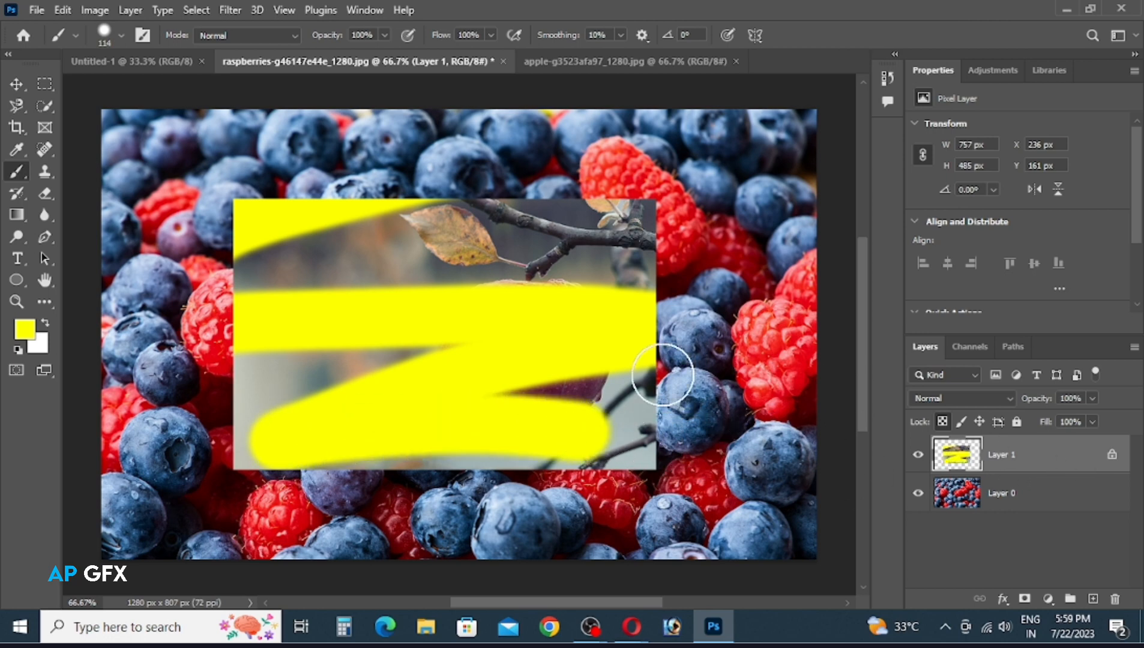
# Cover the rest of the apple layer with yellow brush paint and undo all the yellow strokes.
pyautogui.moveTo(663, 375)
pyautogui.mouseDown()
pyautogui.moveTo(588, 293)
pyautogui.moveTo(631, 271)
pyautogui.moveTo(402, 317)
pyautogui.moveTo(301, 369)
pyautogui.moveTo(350, 296)
pyautogui.moveTo(548, 272)
pyautogui.moveTo(660, 278)
pyautogui.moveTo(683, 266)
pyautogui.moveTo(707, 225)
pyautogui.moveTo(402, 218)
pyautogui.moveTo(267, 252)
pyautogui.moveTo(241, 210)
pyautogui.moveTo(234, 330)
pyautogui.moveTo(255, 449)
pyautogui.moveTo(403, 477)
pyautogui.moveTo(616, 485)
pyautogui.moveTo(661, 459)
pyautogui.moveTo(601, 400)
pyautogui.moveTo(420, 367)
pyautogui.moveTo(315, 364)
pyautogui.moveTo(283, 337)
pyautogui.moveTo(402, 292)
pyautogui.moveTo(615, 412)
pyautogui.moveTo(633, 363)
pyautogui.moveTo(621, 405)
pyautogui.mouseUp()
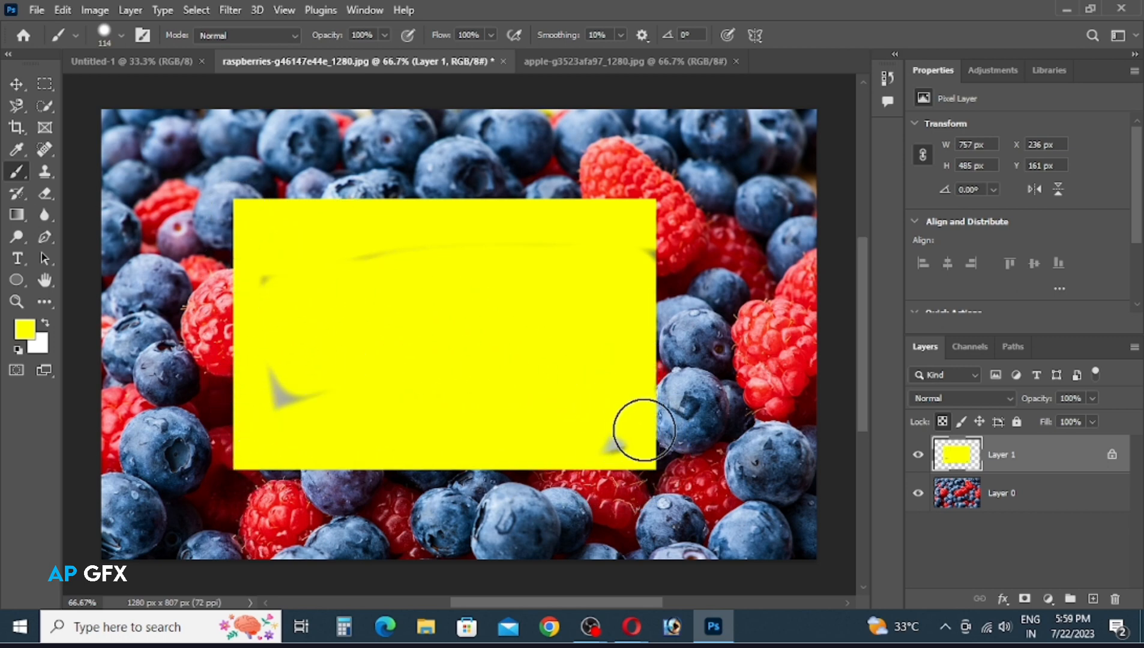
pyautogui.hotkey('ctrl', 'z')
pyautogui.hotkey('ctrl', 'z')
pyautogui.hotkey('ctrl', 'z')
pyautogui.hotkey('ctrl', 'z')
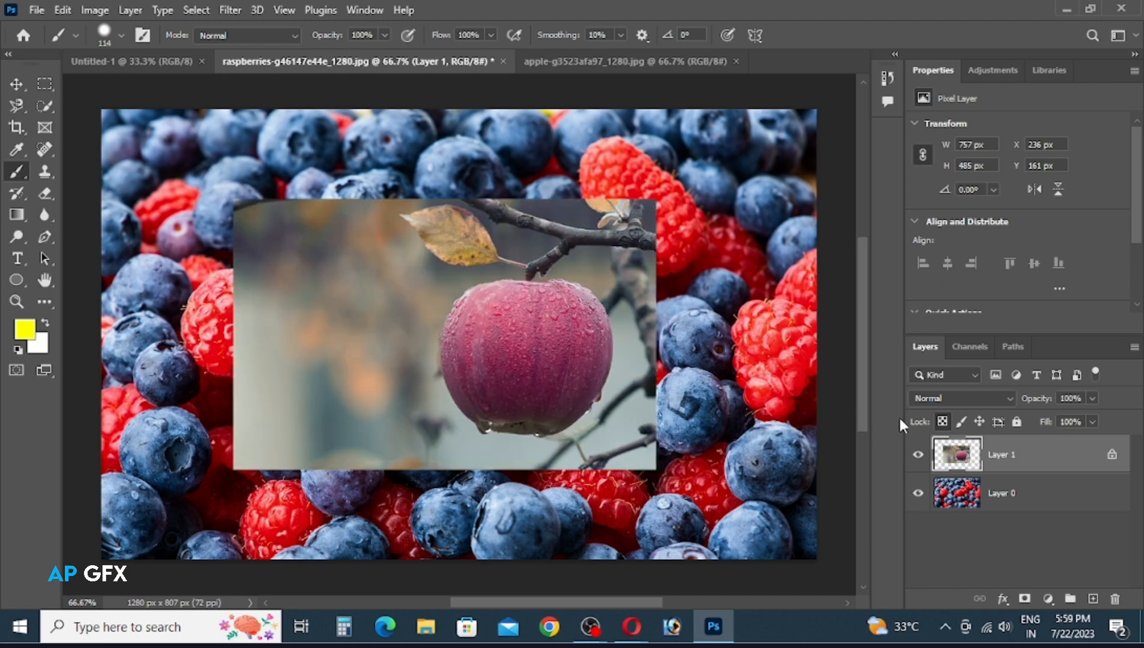
# Lock the apple layer's image pixels instead of its transparent pixels and move the layer to about X 248 px, Y 128 px.
pyautogui.click(962, 428)
pyautogui.click(16, 83)
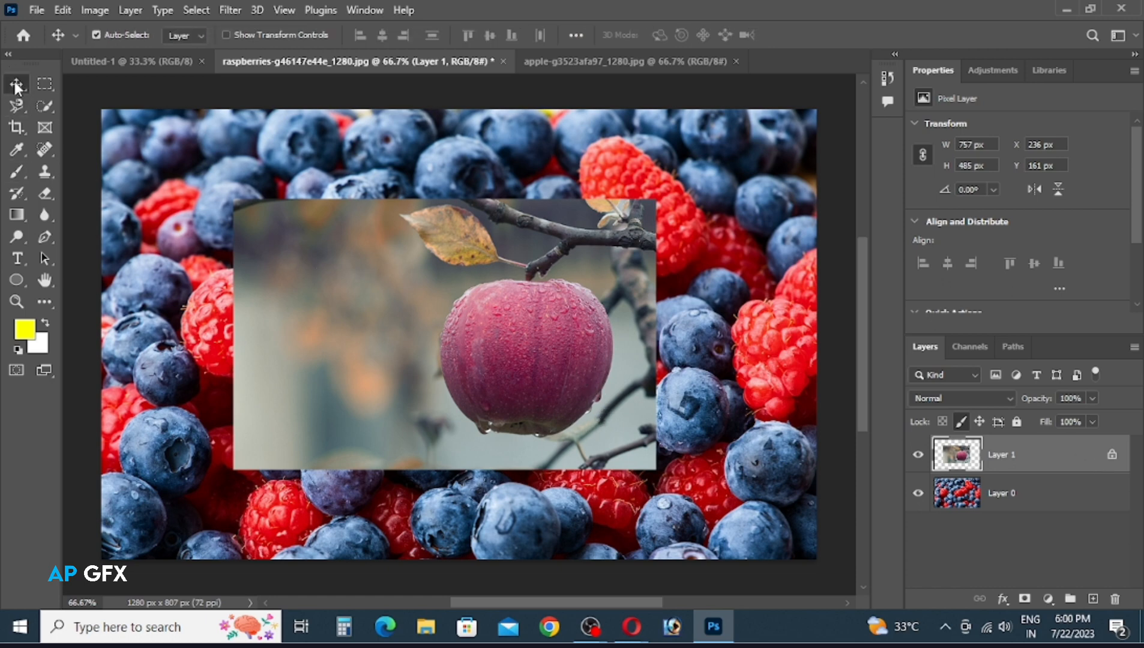
pyautogui.moveTo(499, 365); pyautogui.dragTo(528, 355)
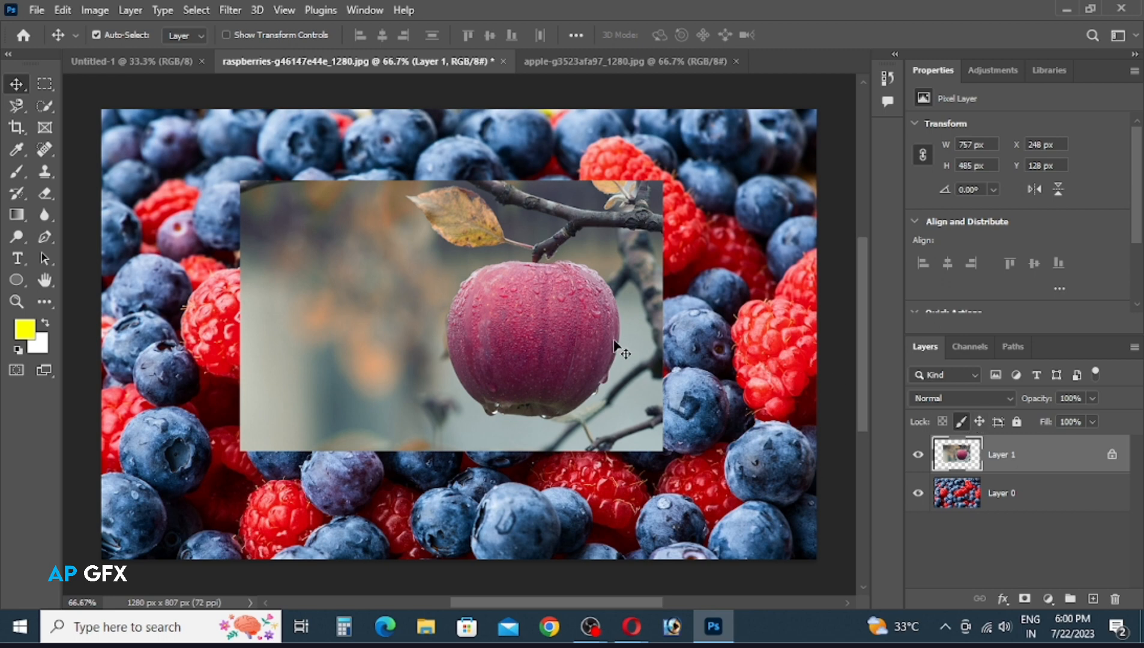
# Try to paint on the pixel-locked apple layer with the Brush, and briefly switch to the Eraser.
pyautogui.click(16, 172)
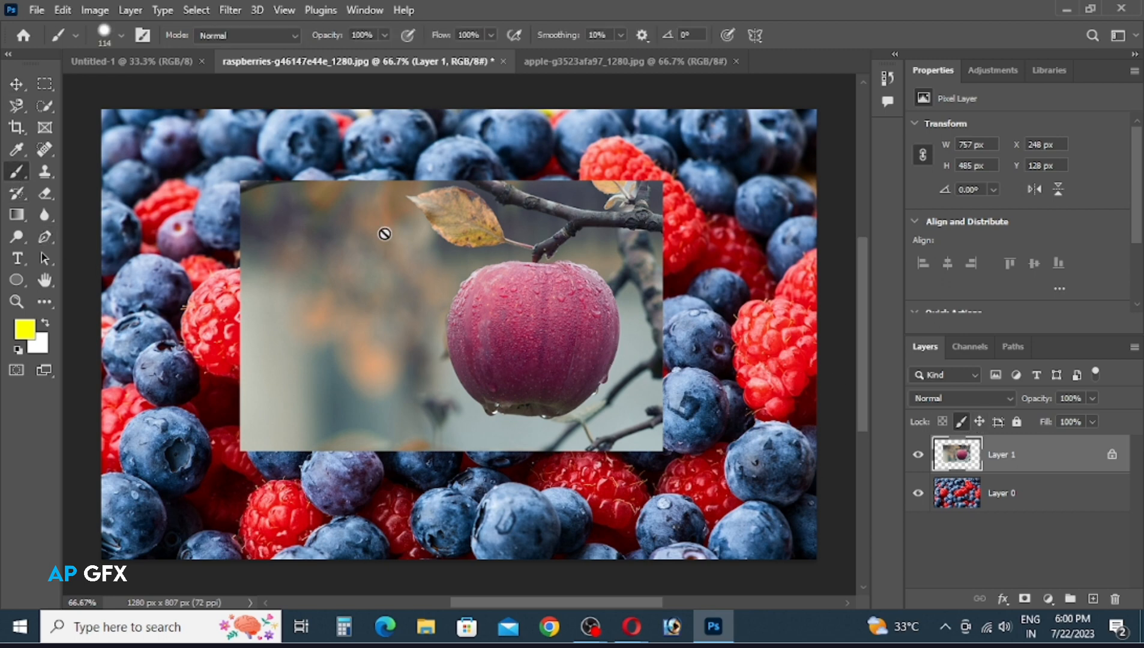
pyautogui.click(557, 327)
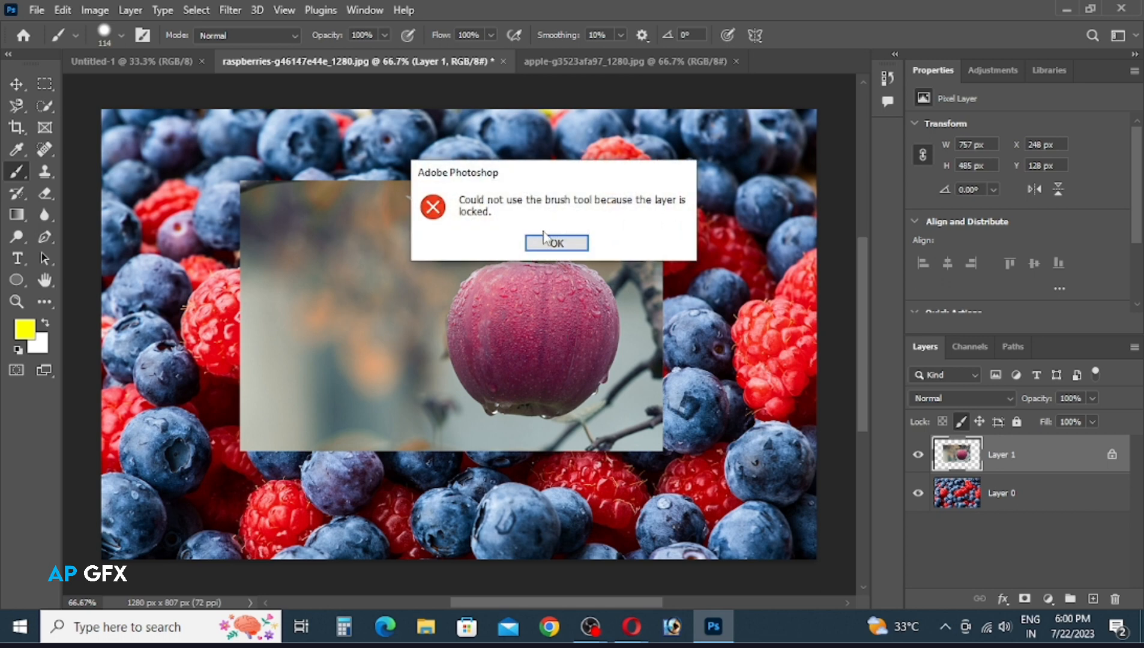
pyautogui.click(558, 244)
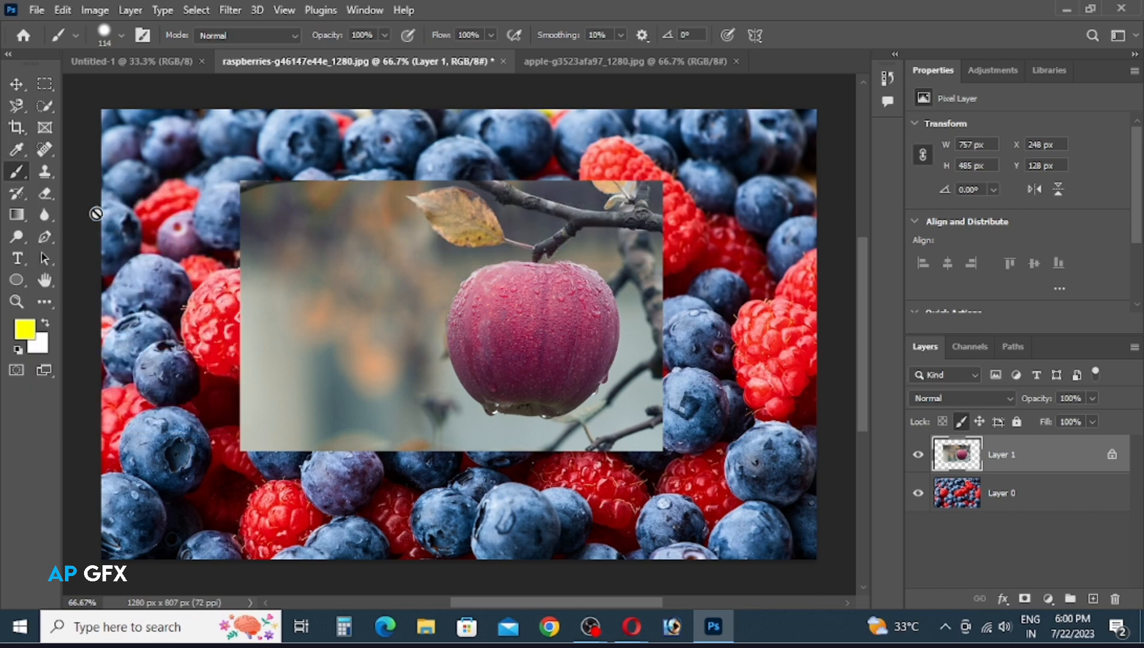
pyautogui.click(45, 195)
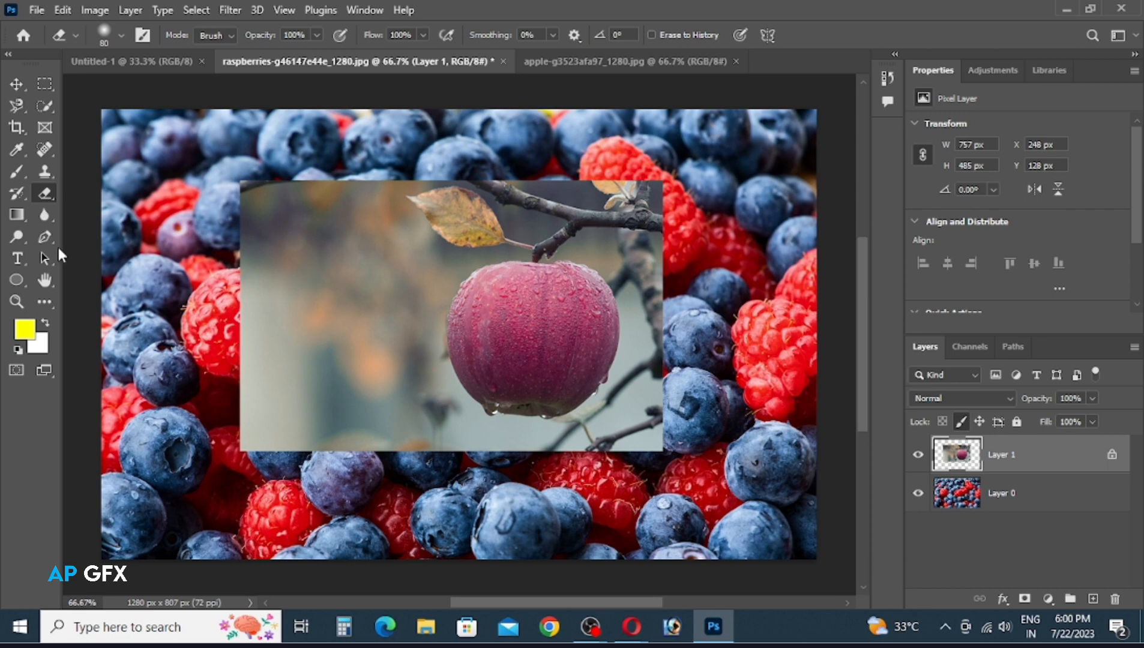
pyautogui.click(17, 170)
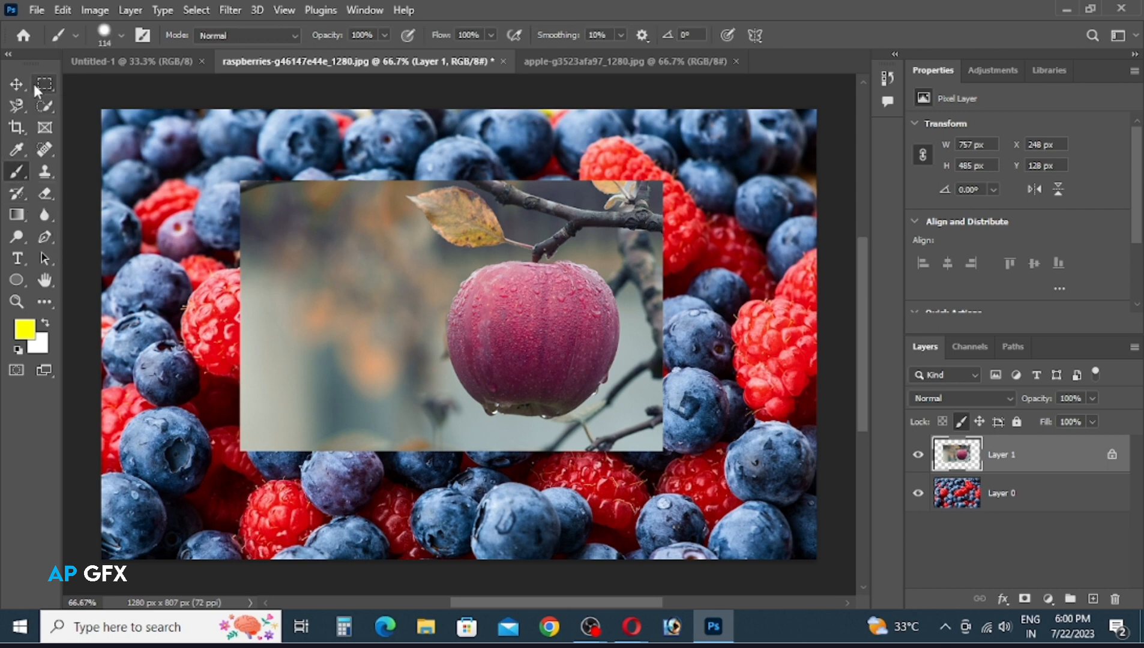
# Replace the apple layer's image pixels lock with a position lock, leaving only its position locked.
pyautogui.click(15, 86)
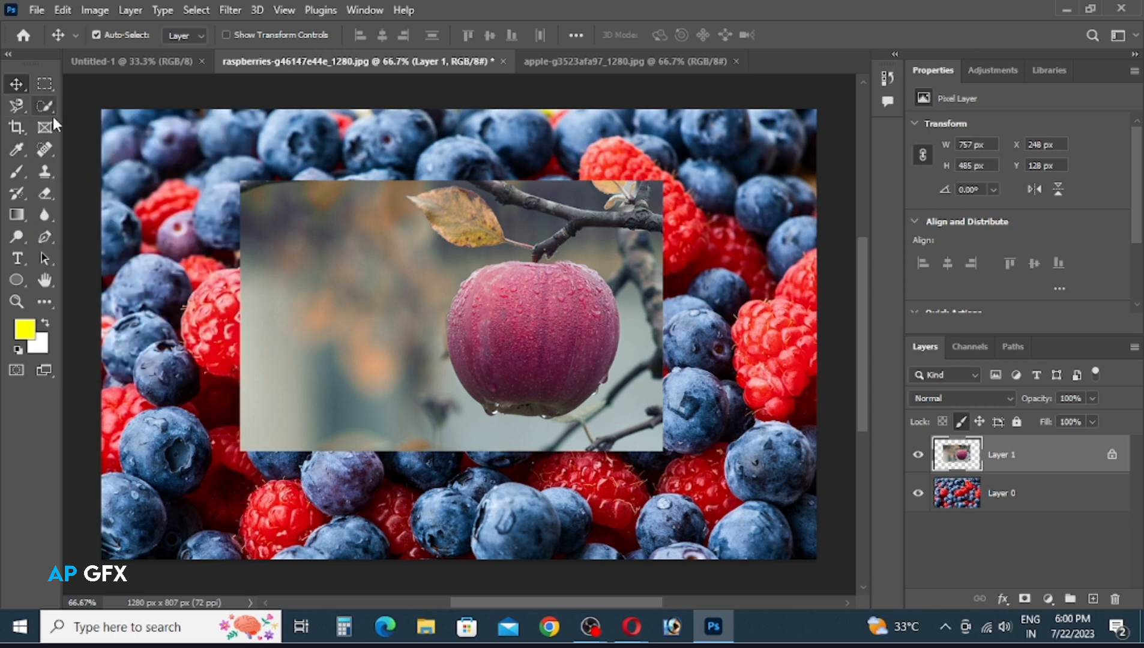
pyautogui.click(981, 422)
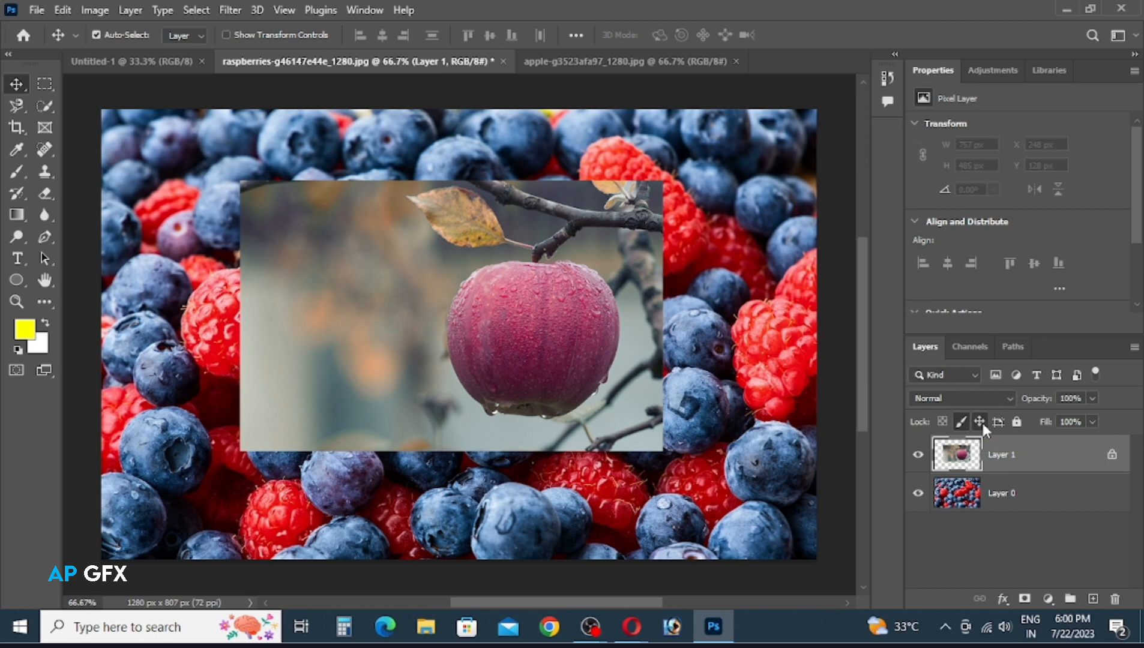
pyautogui.click(961, 427)
pyautogui.click(980, 423)
pyautogui.click(944, 422)
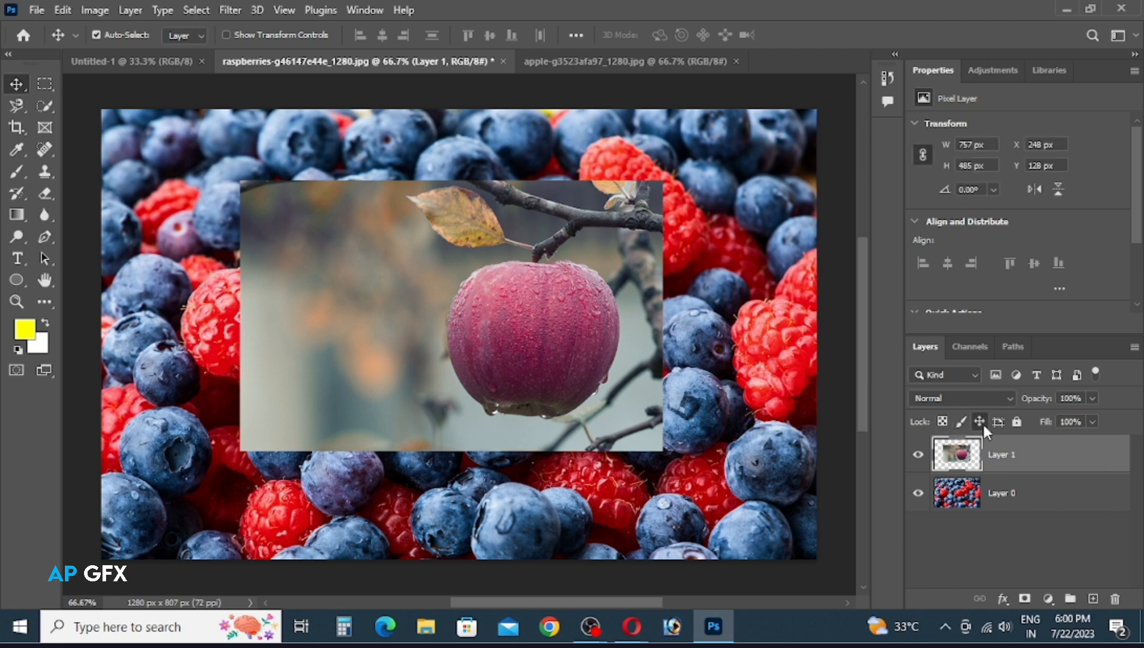
pyautogui.click(983, 424)
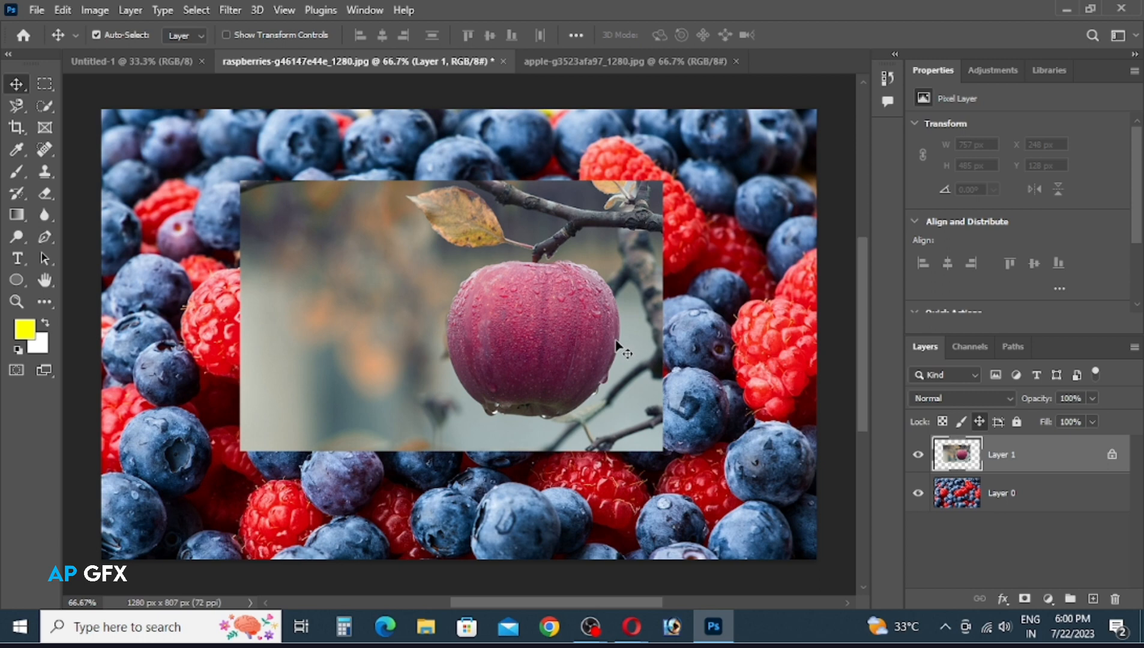
# Try to move the position-locked apple layer, and return the shifted berries layer to X 0 px, Y 0 px.
pyautogui.press('ctrl')
pyautogui.moveTo(626, 361); pyautogui.dragTo(627, 396)
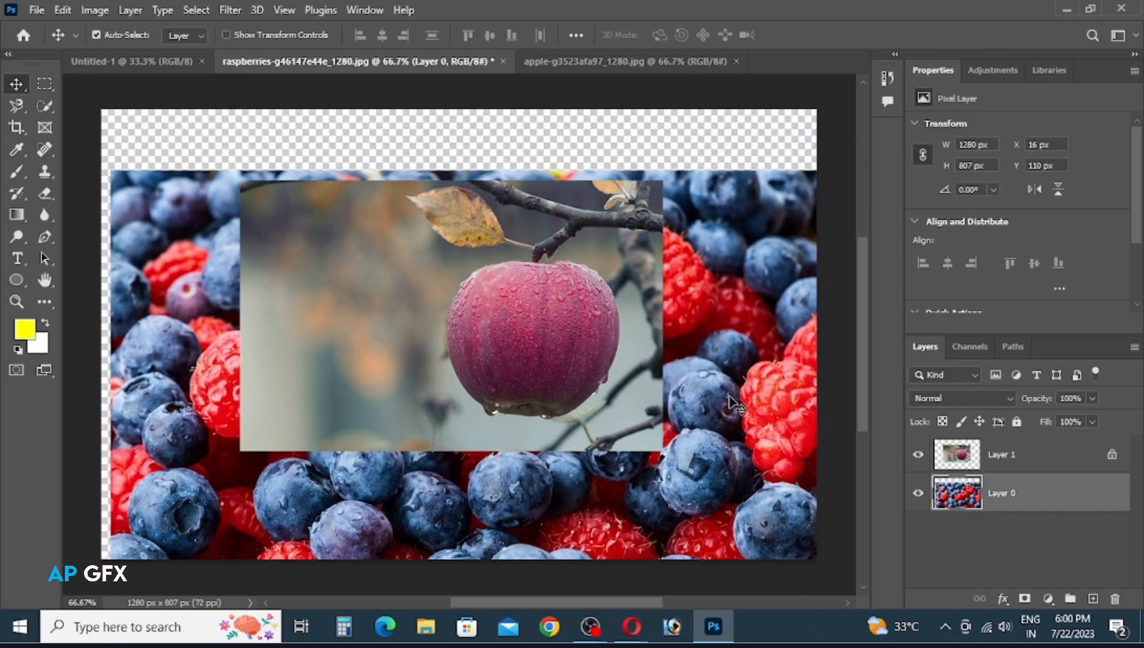
pyautogui.moveTo(729, 402); pyautogui.dragTo(721, 340)
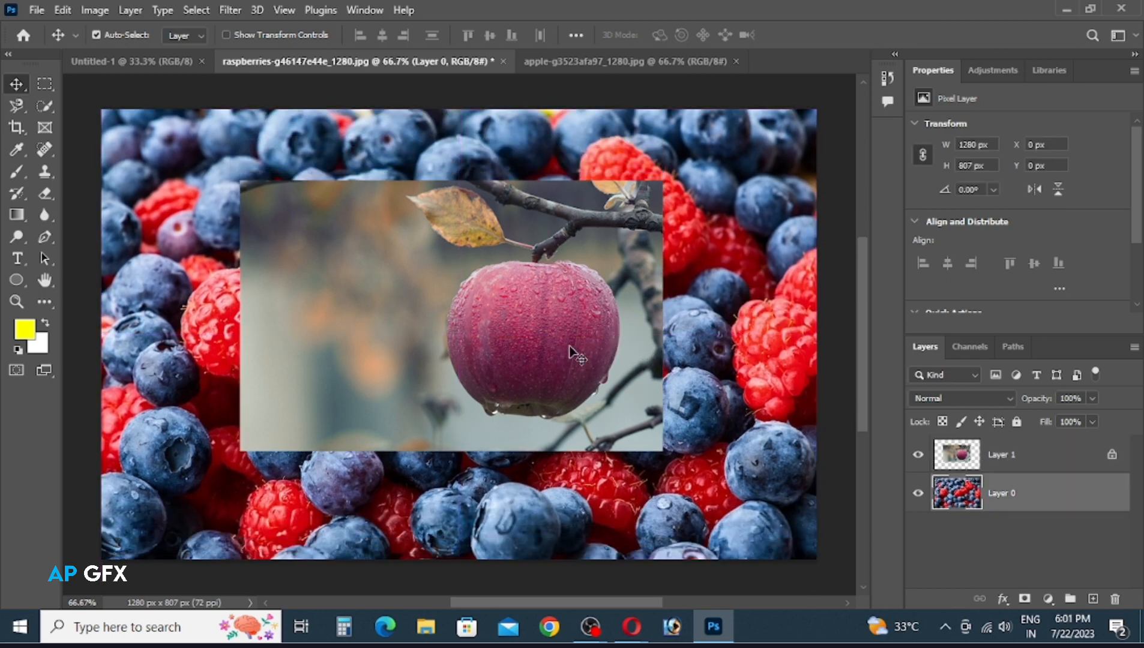
pyautogui.moveTo(562, 355); pyautogui.dragTo(498, 367)
pyautogui.click(964, 467)
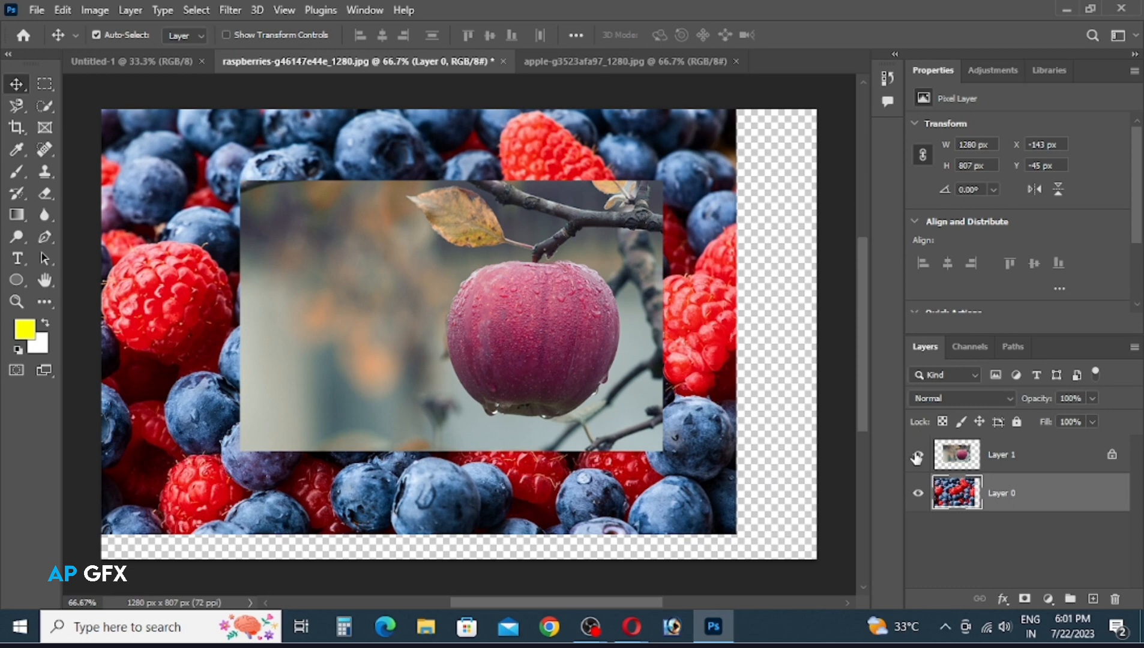
pyautogui.click(975, 460)
pyautogui.moveTo(583, 364); pyautogui.dragTo(606, 390)
pyautogui.moveTo(694, 417); pyautogui.dragTo(752, 421)
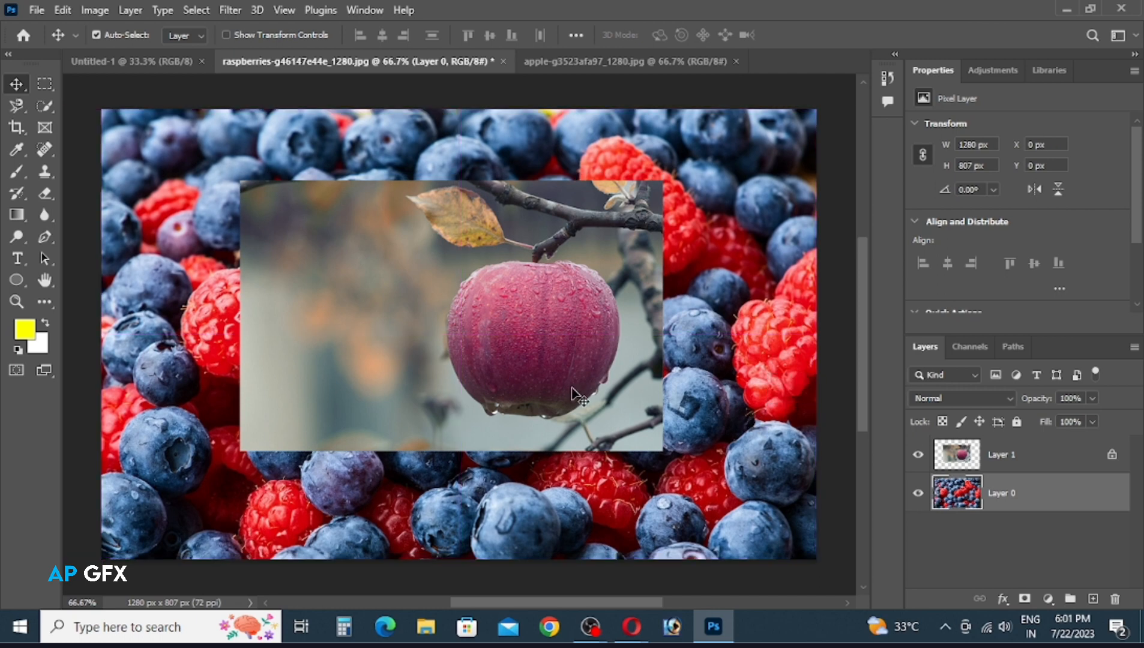
# Paint yellow strokes with the 114 px Brush on the berries layer, passing behind the apple image.
pyautogui.click(16, 172)
pyautogui.moveTo(569, 248); pyautogui.dragTo(21, 484)
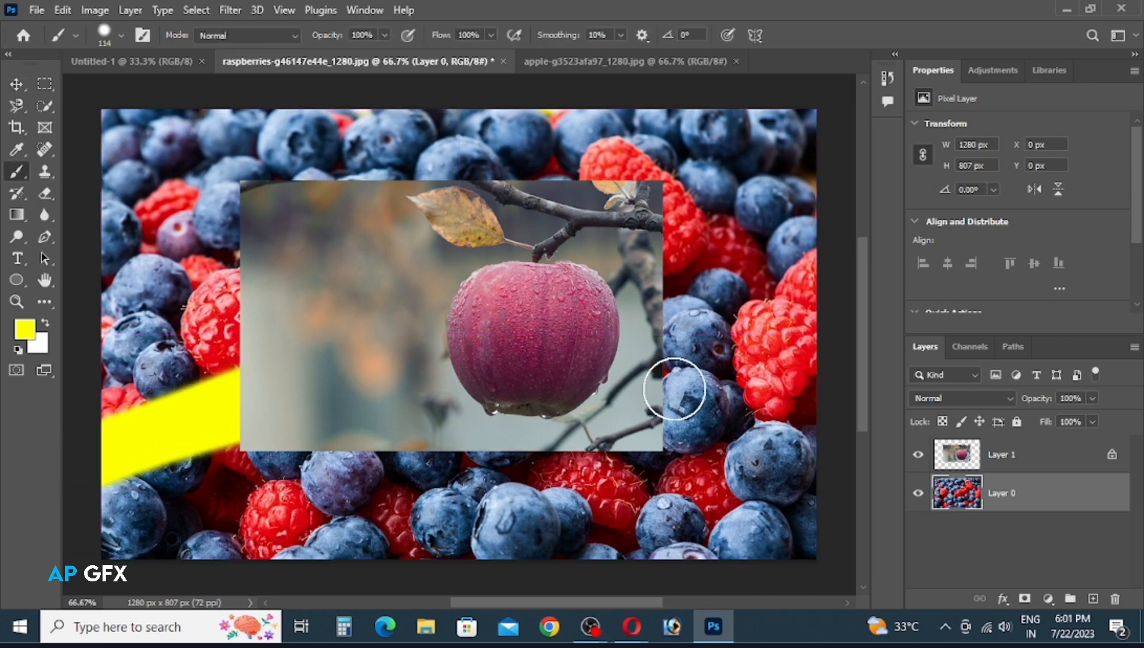
pyautogui.moveTo(676, 390); pyautogui.dragTo(707, 401)
# Paint yellow diagonal strokes across the position-locked apple layer and beyond its edges.
pyautogui.click(992, 468)
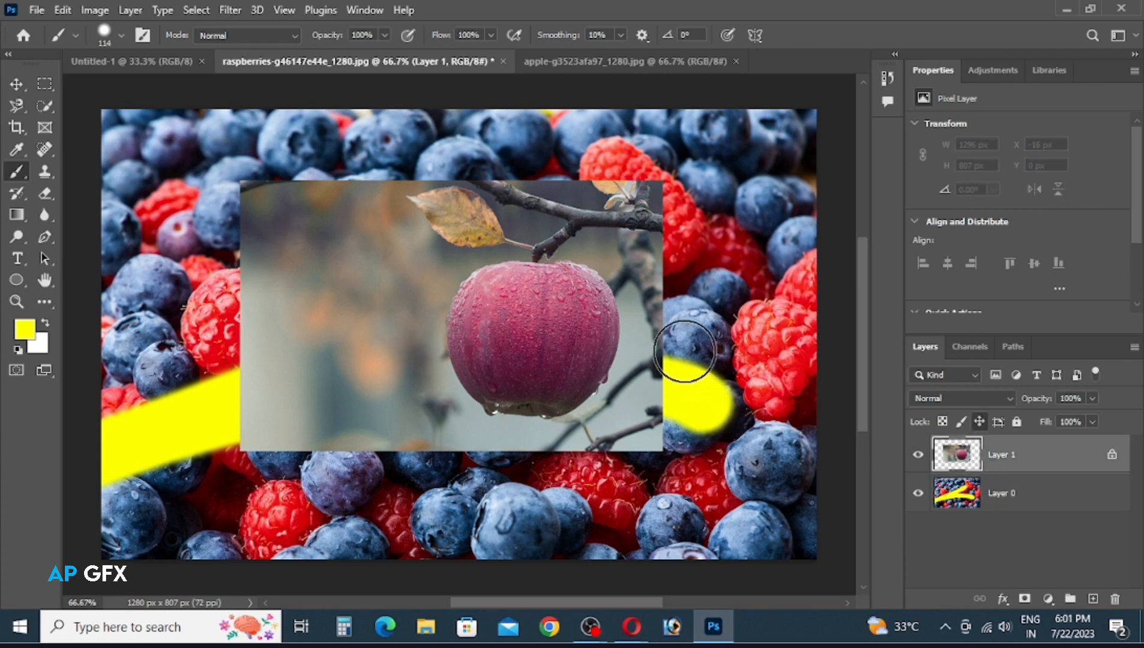
pyautogui.moveTo(696, 318); pyautogui.dragTo(179, 466)
pyautogui.moveTo(603, 286)
pyautogui.mouseDown()
pyautogui.moveTo(385, 309)
pyautogui.moveTo(201, 371)
pyautogui.mouseUp()
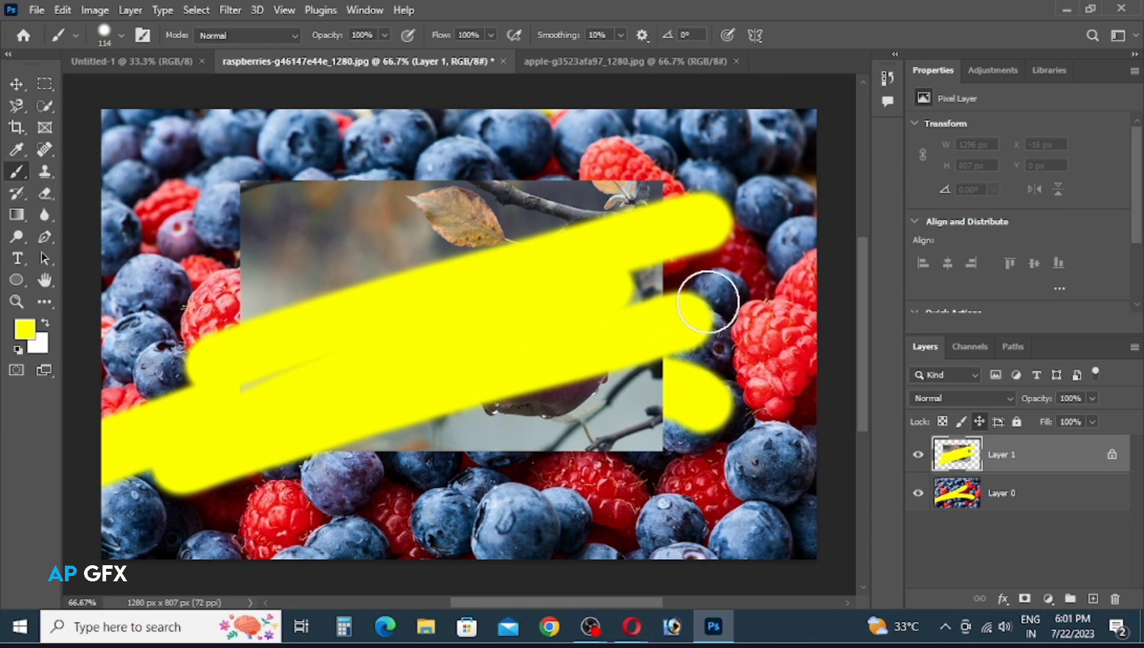
pyautogui.moveTo(710, 300); pyautogui.dragTo(543, 430)
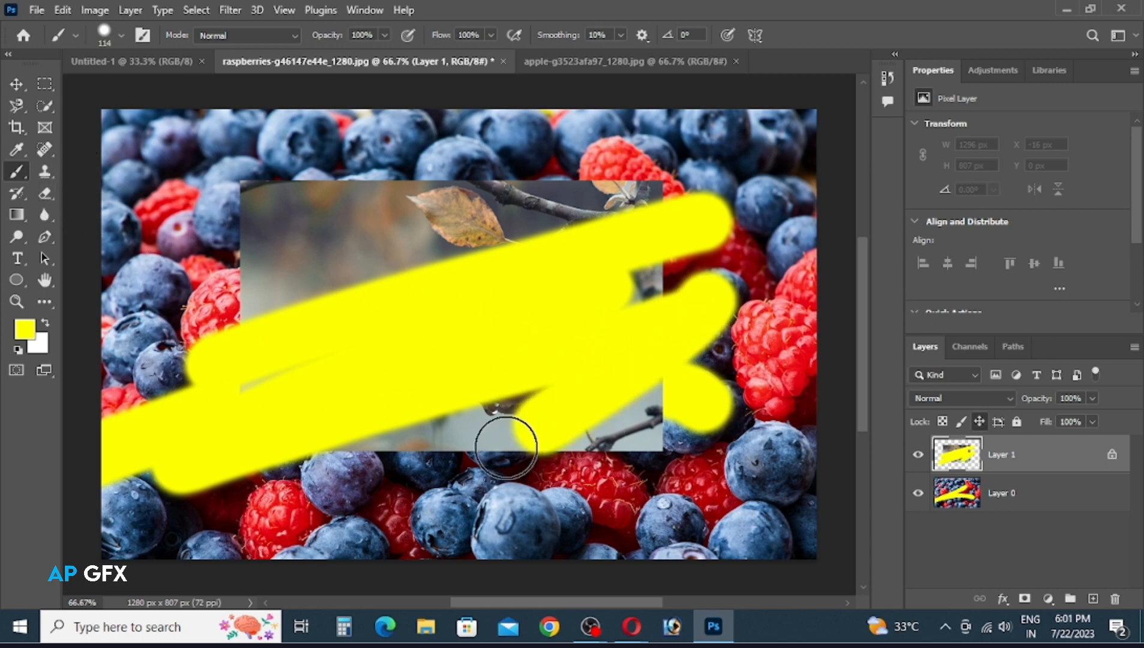
# Undo all the yellow strokes on the apple and berries layers.
pyautogui.hotkey('ctrl', 'z')
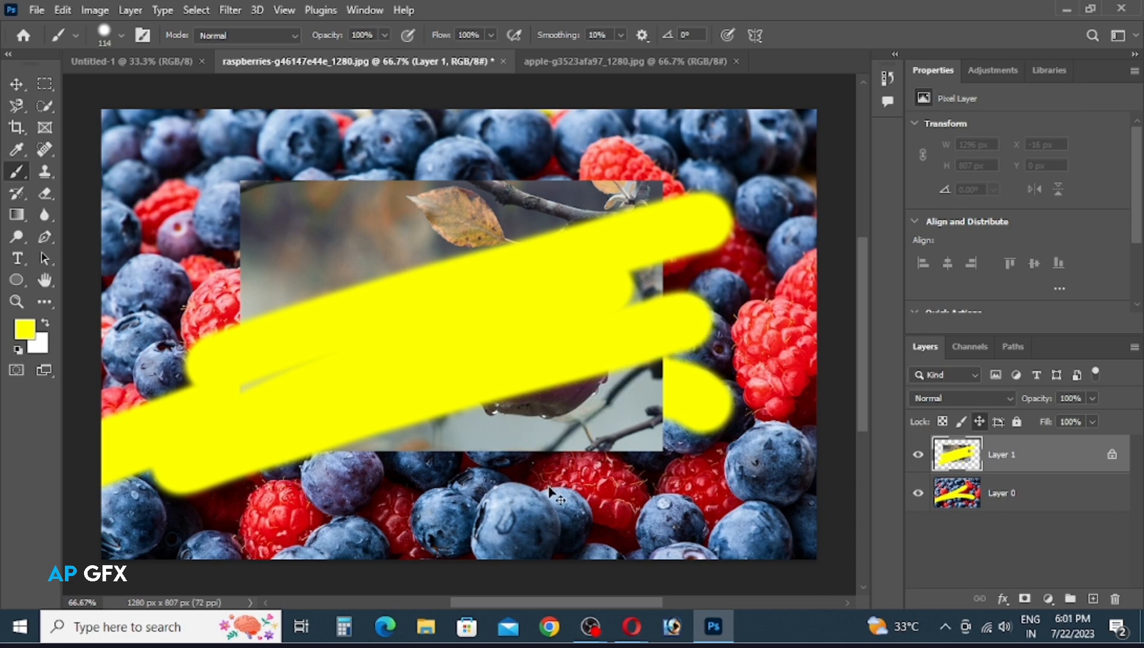
pyautogui.hotkey('ctrl', 'z')
pyautogui.hotkey('ctrl', 'z')
pyautogui.hotkey('ctrl', 'z')
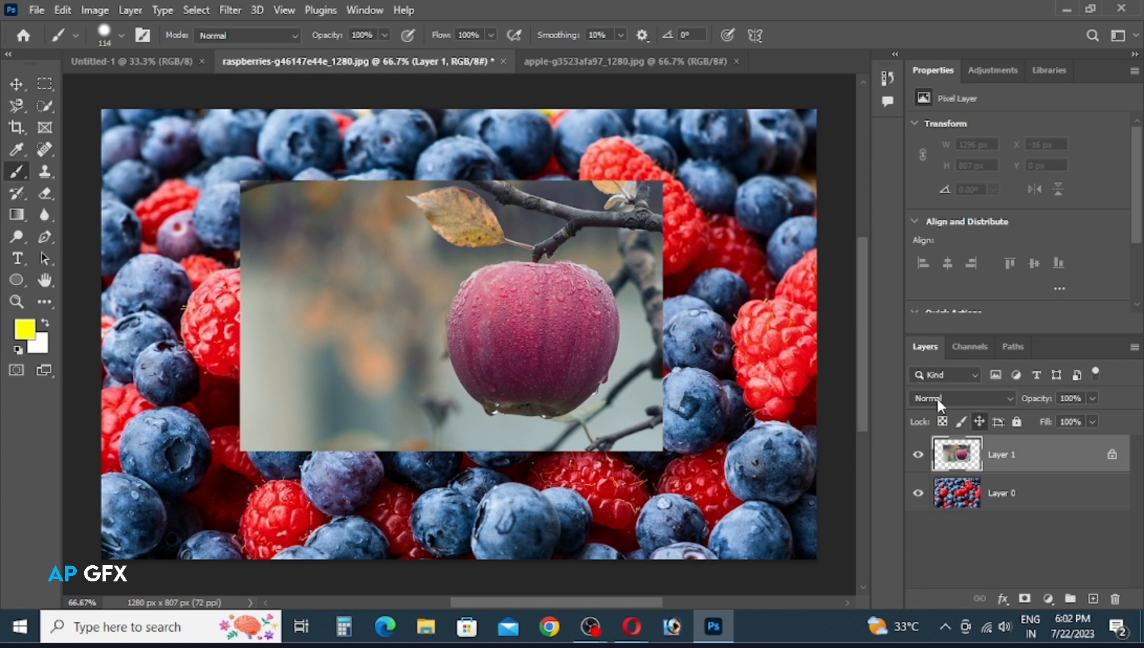
# Switch the layer filter from Kind to Name and search the layers for "te".
pyautogui.click(973, 377)
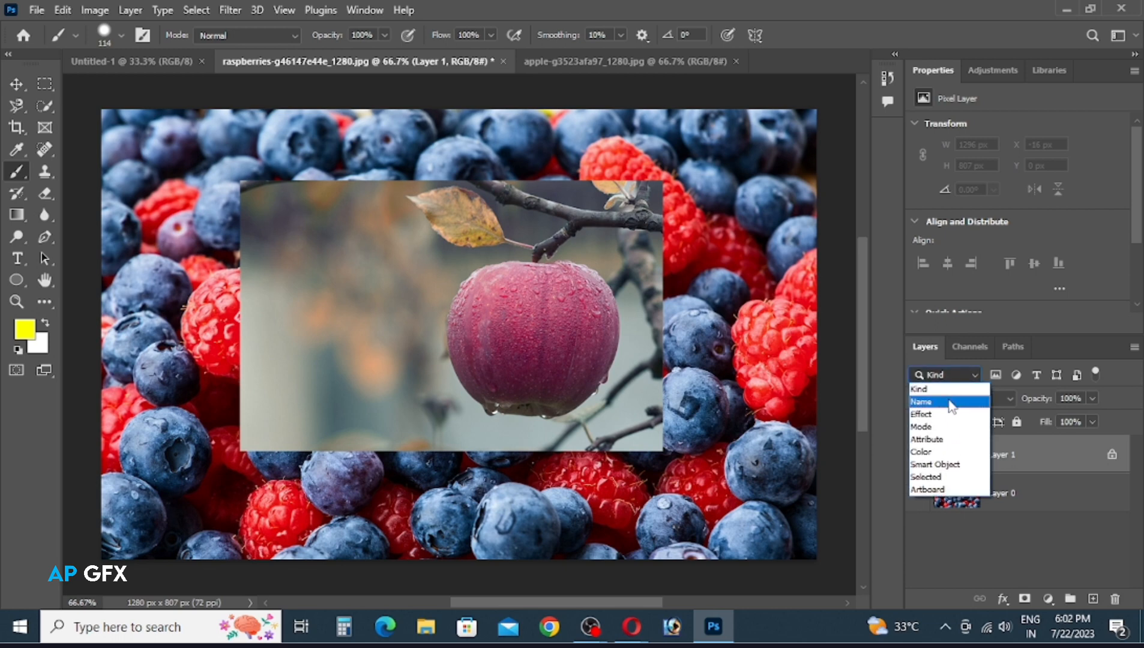
pyautogui.click(950, 402)
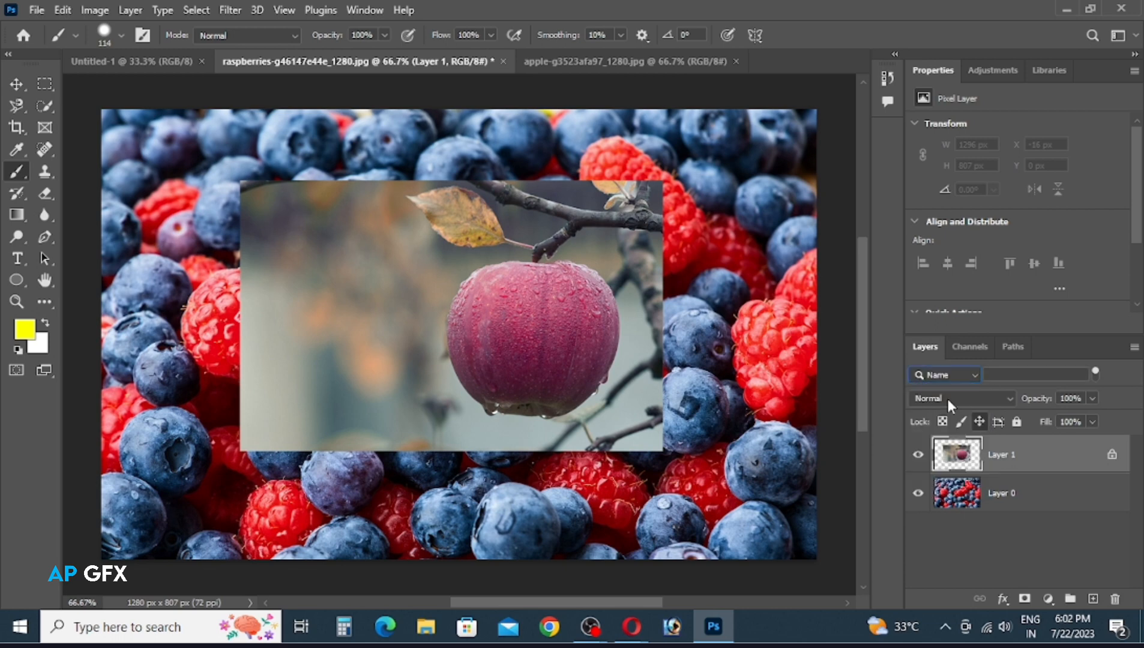
pyautogui.click(1011, 376)
pyautogui.write('tex')
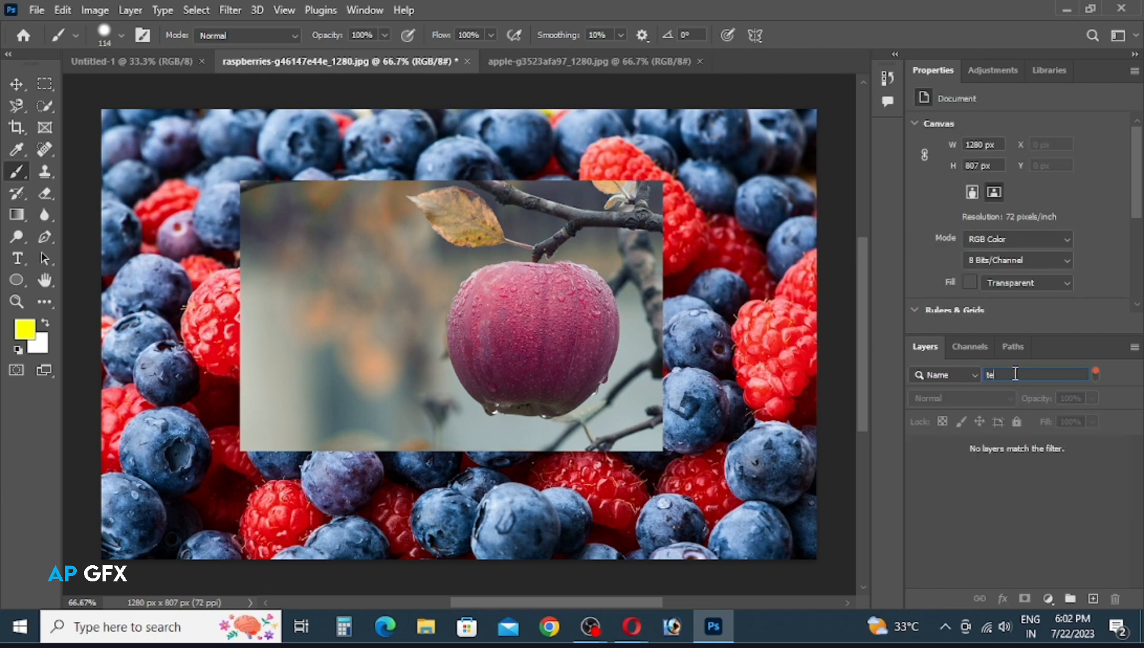
# Search the layer names for "layer" and for "ba", and clear the search text.
pyautogui.press('BackSpace')
pyautogui.press('BackSpace')
pyautogui.press('BackSpace')
pyautogui.write('l')
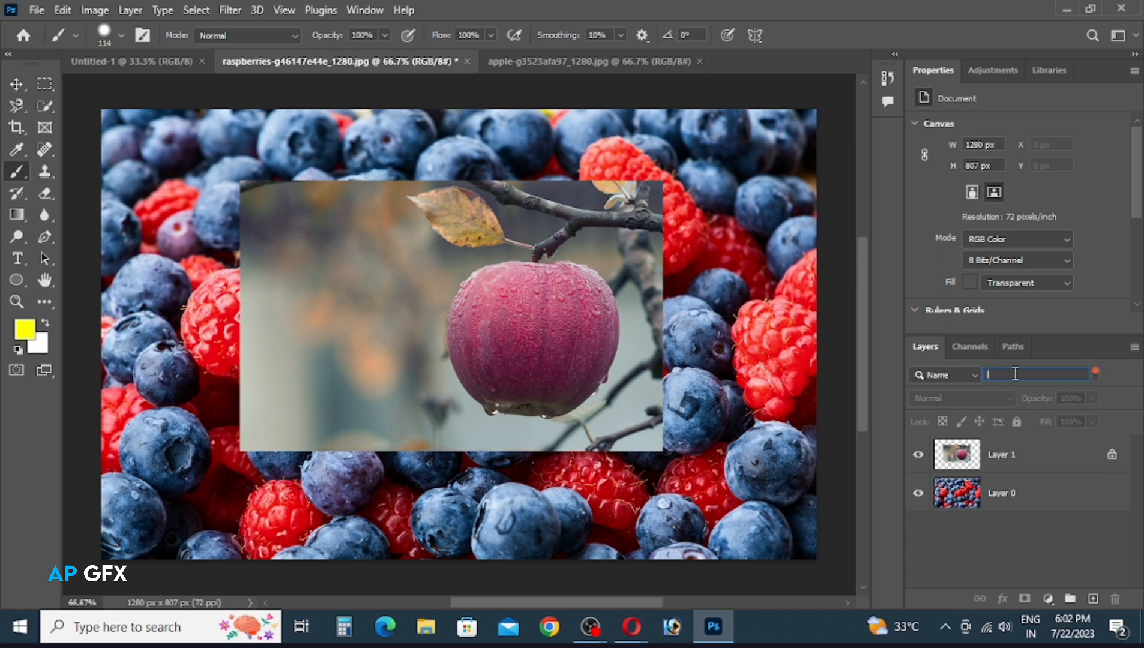
pyautogui.write('ayer')
pyautogui.press('BackSpace')
pyautogui.press('BackSpace')
pyautogui.press('BackSpace')
pyautogui.press('BackSpace')
pyautogui.write('ba')
pyautogui.press('BackSpace')
pyautogui.press('BackSpace')
# Filter the layers by Effect with Bevel & Emboss, review the other effect and filter types, and return the filter to Kind.
pyautogui.click(974, 374)
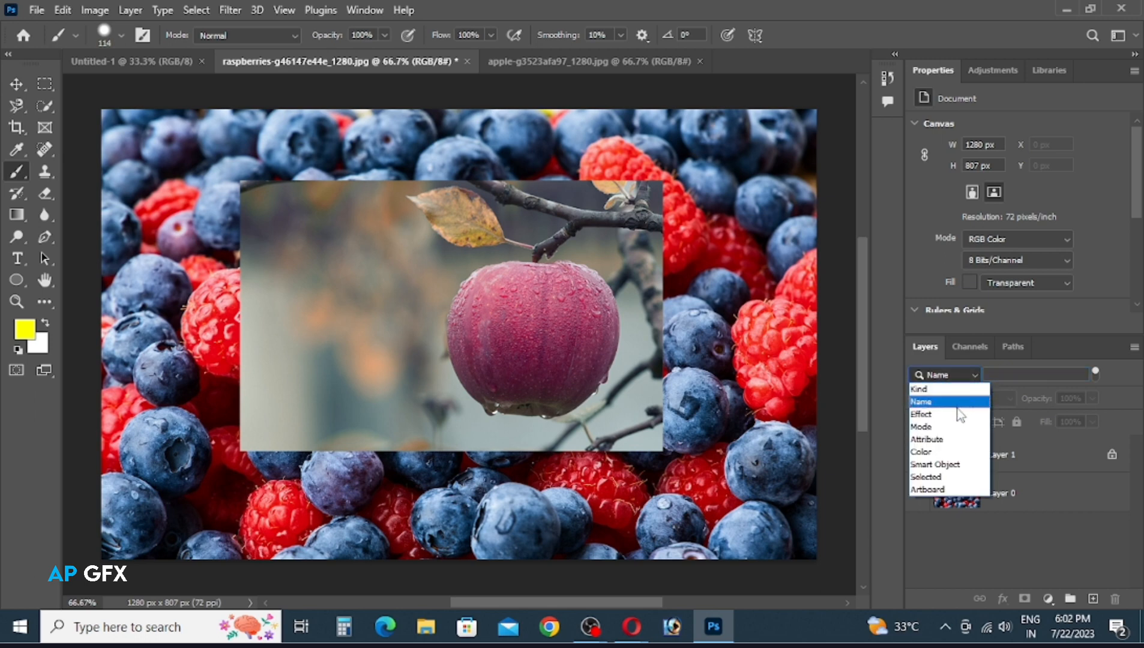
pyautogui.click(960, 414)
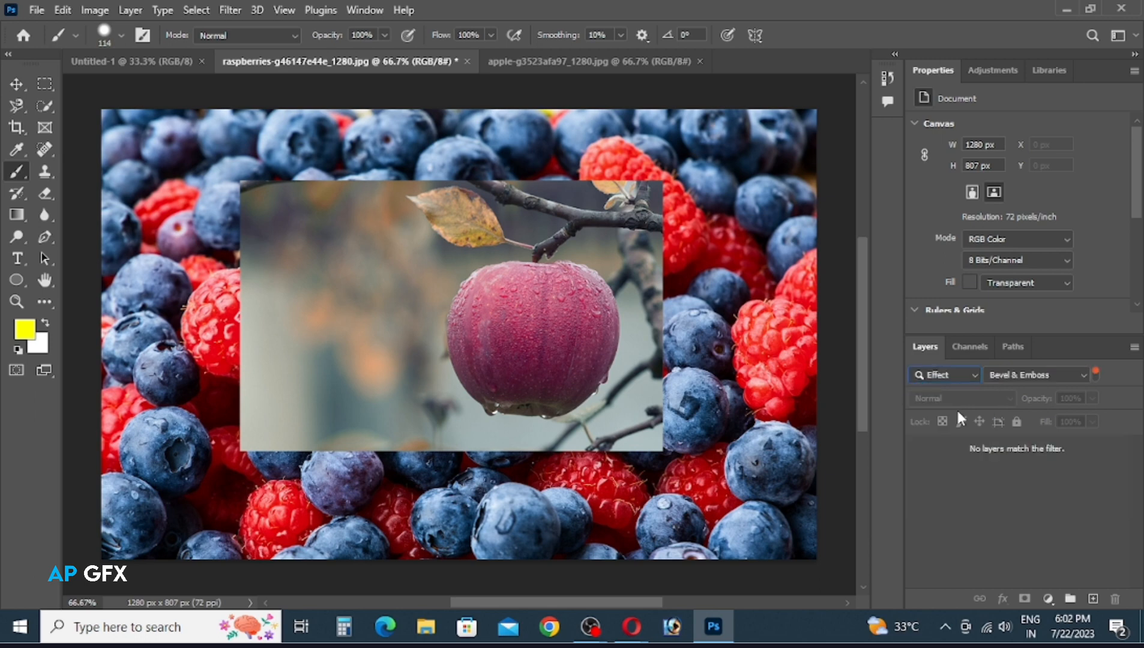
pyautogui.click(1082, 378)
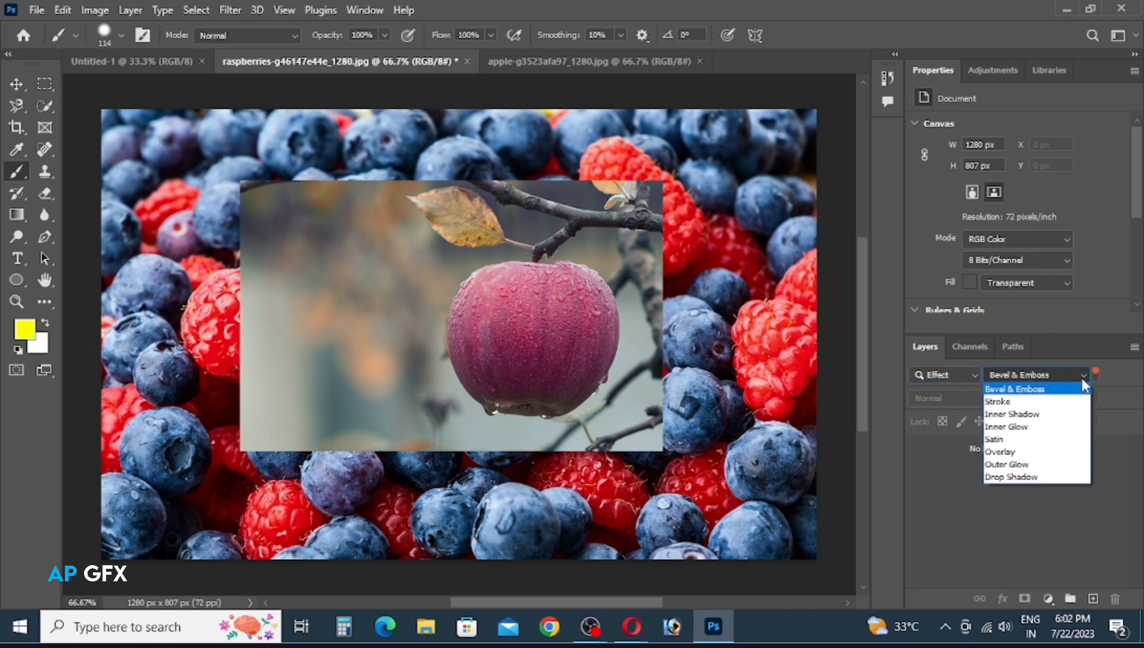
pyautogui.click(1082, 377)
pyautogui.click(974, 375)
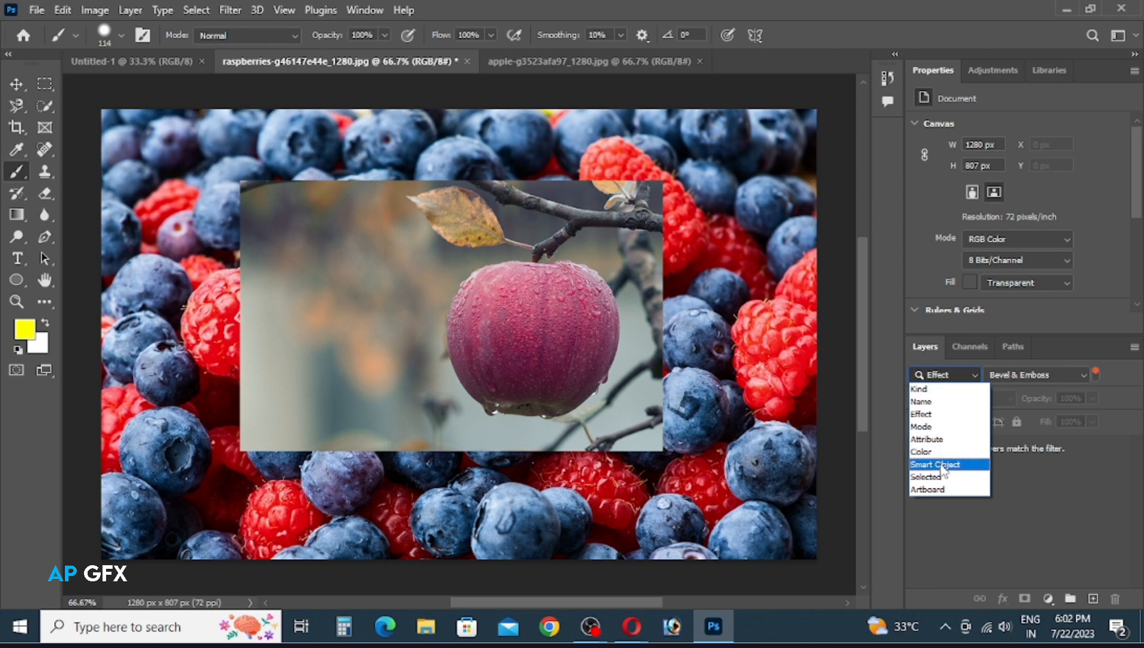
pyautogui.click(974, 377)
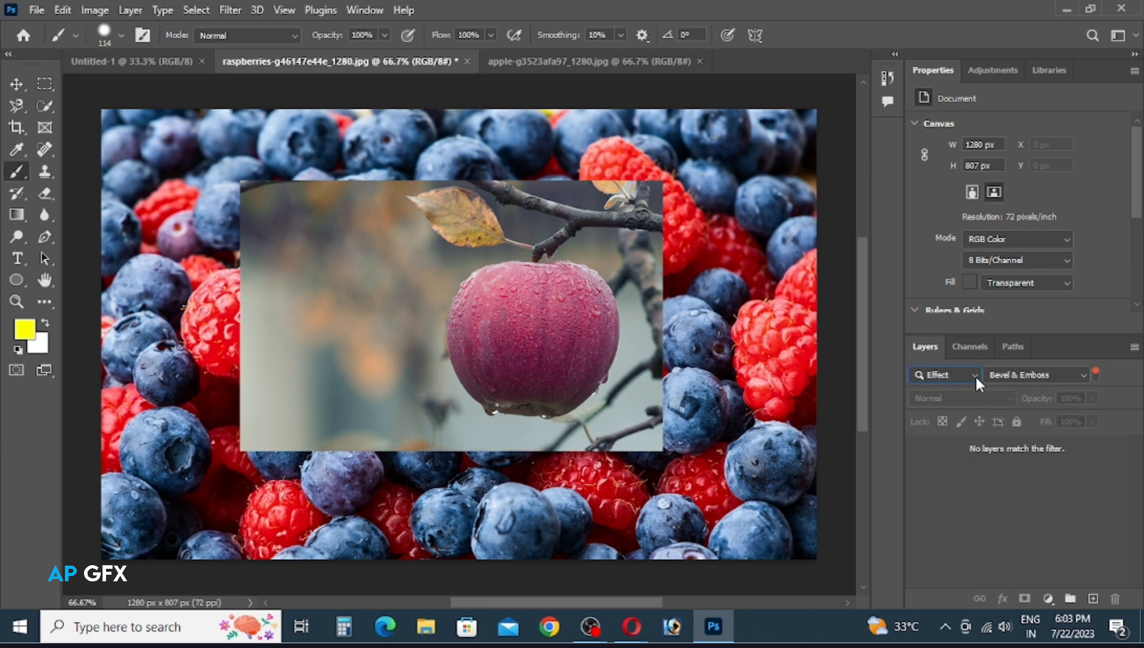
pyautogui.click(972, 376)
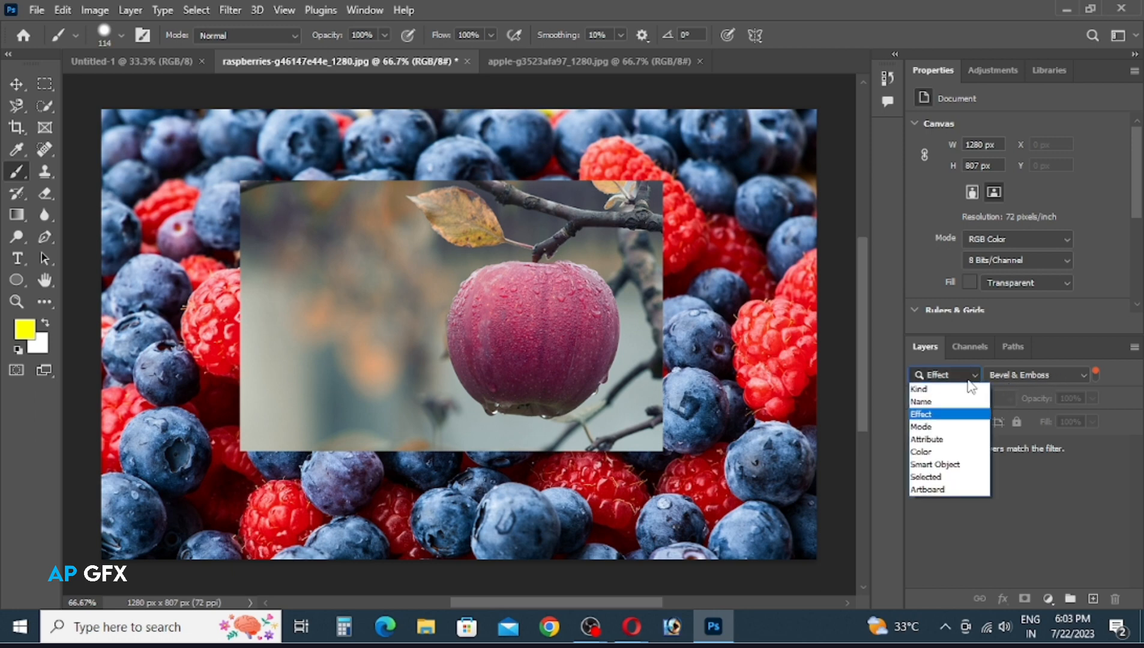
pyautogui.click(953, 384)
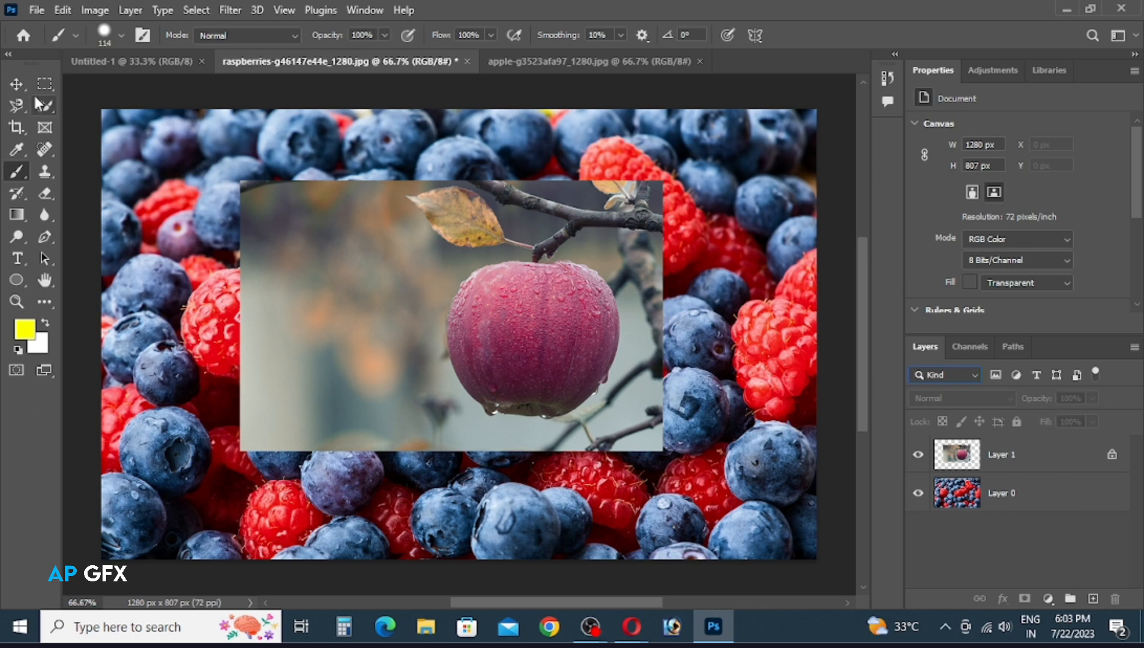
# Try to move the position-locked apple layer with the Move tool, shifting the berries layer to about X 13 px, Y -14 px.
pyautogui.click(17, 84)
pyautogui.moveTo(509, 345)
pyautogui.mouseDown()
pyautogui.moveTo(447, 337)
pyautogui.moveTo(501, 307)
pyautogui.moveTo(517, 337)
pyautogui.mouseUp()
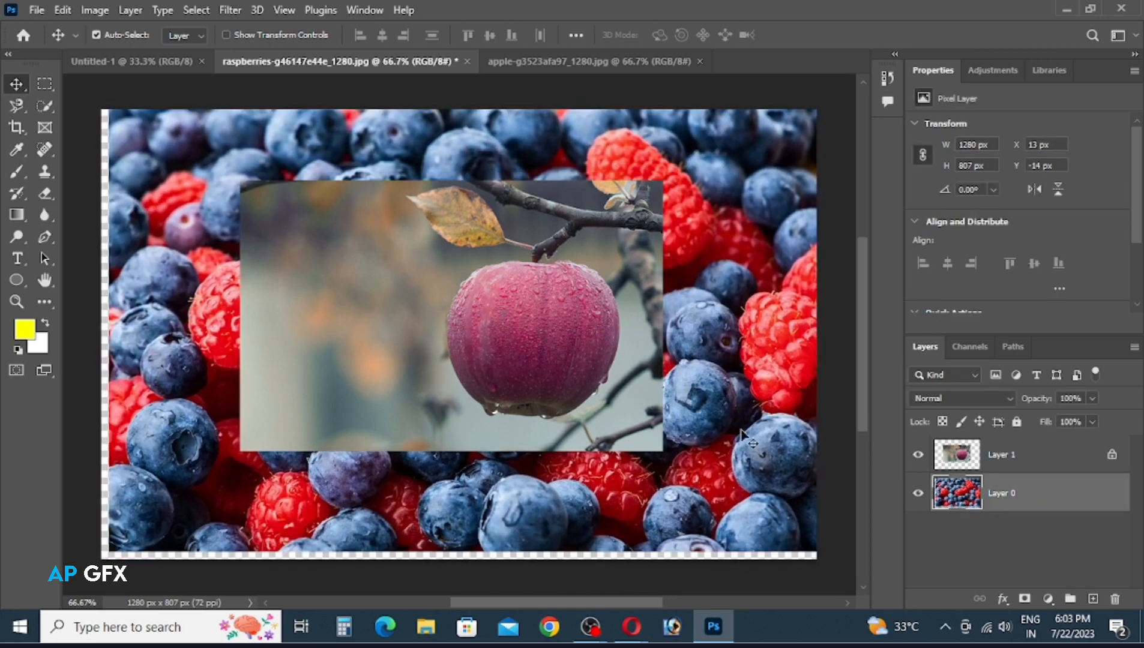
# Unlock the apple layer's position and move it to X 286 px, Y 161 px, shifting the berries layer 12 px left and 14 px down.
pyautogui.click(1112, 456)
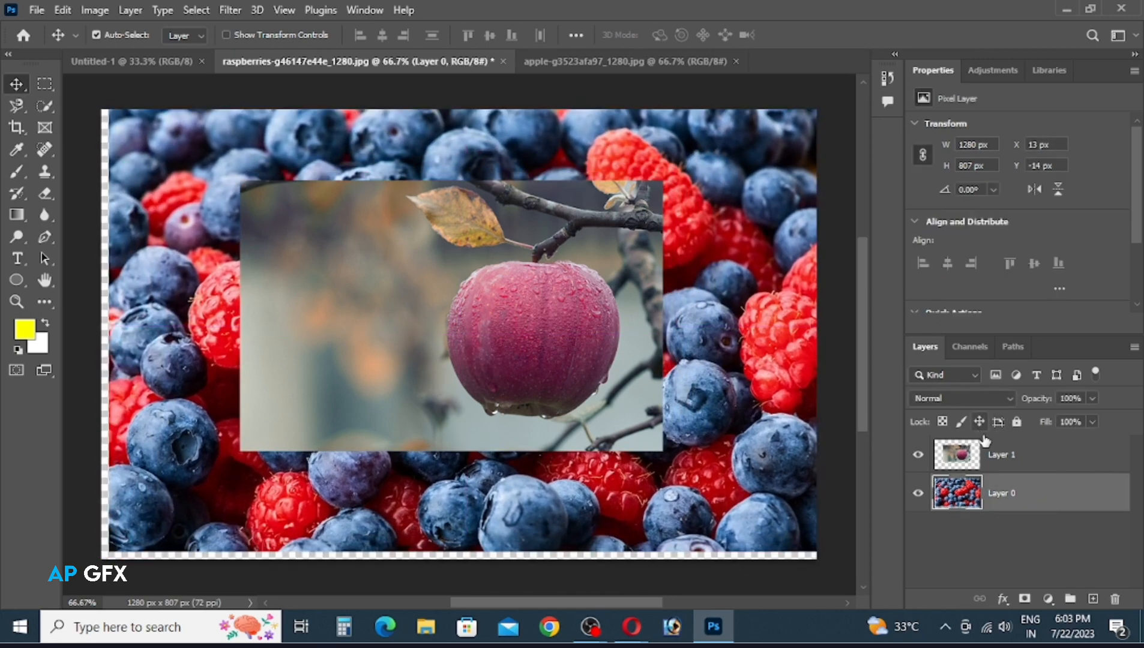
pyautogui.click(1074, 458)
pyautogui.moveTo(613, 372); pyautogui.dragTo(621, 404)
pyautogui.moveTo(727, 418)
pyautogui.mouseDown()
pyautogui.moveTo(707, 425)
pyautogui.moveTo(721, 425)
pyautogui.mouseUp()
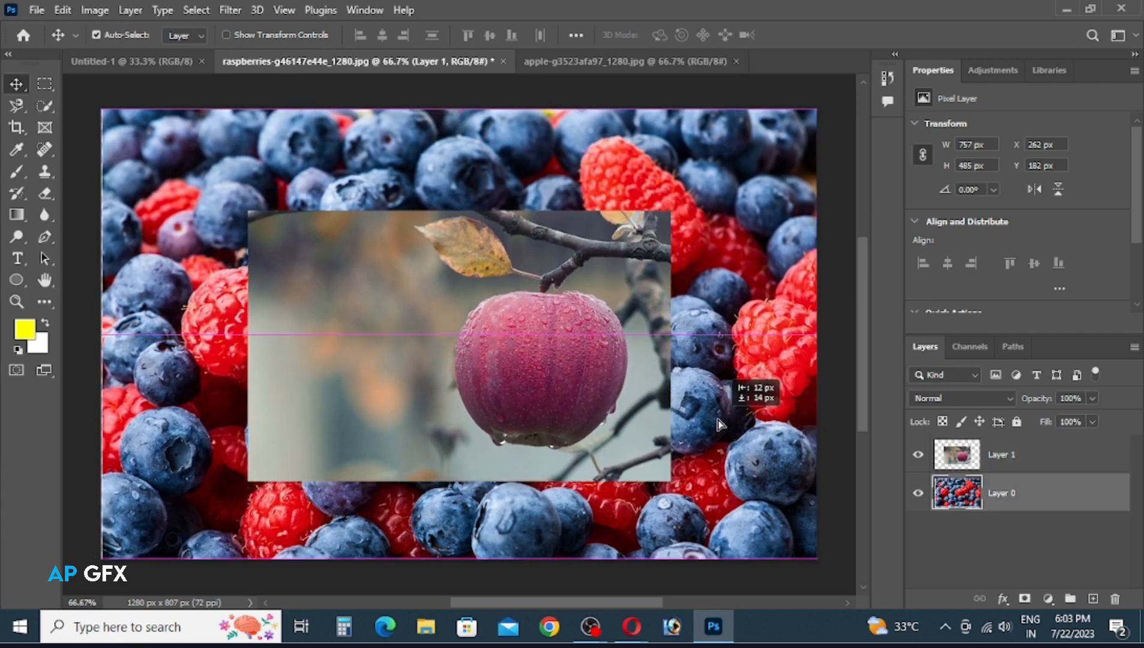
pyautogui.moveTo(562, 421); pyautogui.dragTo(576, 409)
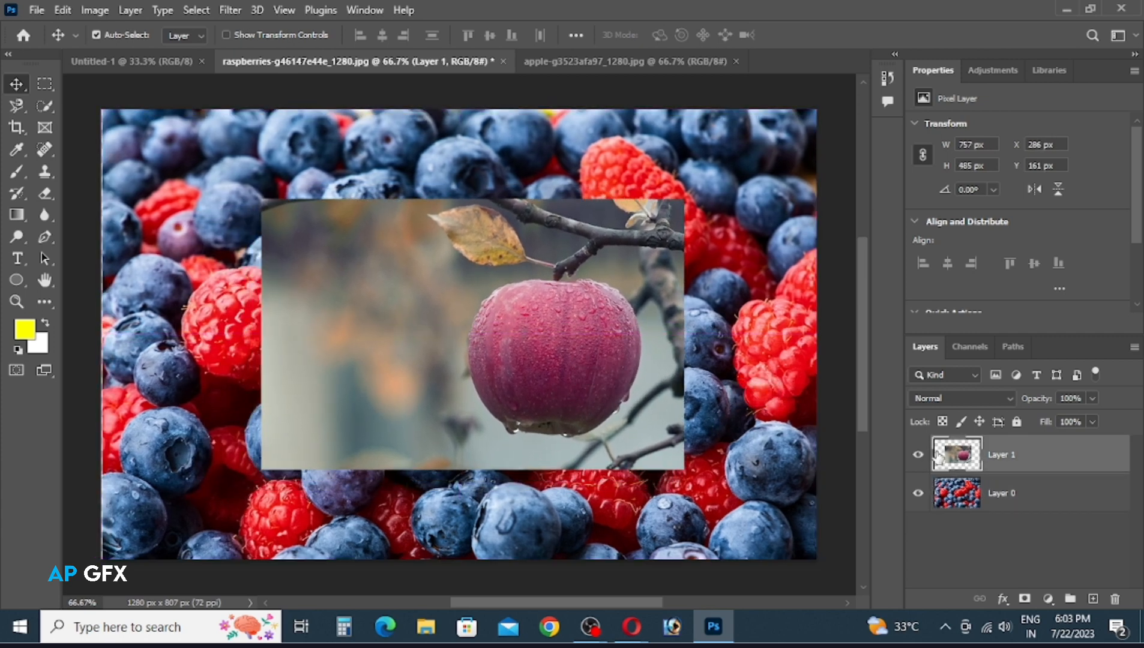
# Try the pixel, adjustment, type and shape layer filters in turn, leaving all of them off.
pyautogui.click(1002, 375)
pyautogui.click(1002, 375)
pyautogui.click(1017, 376)
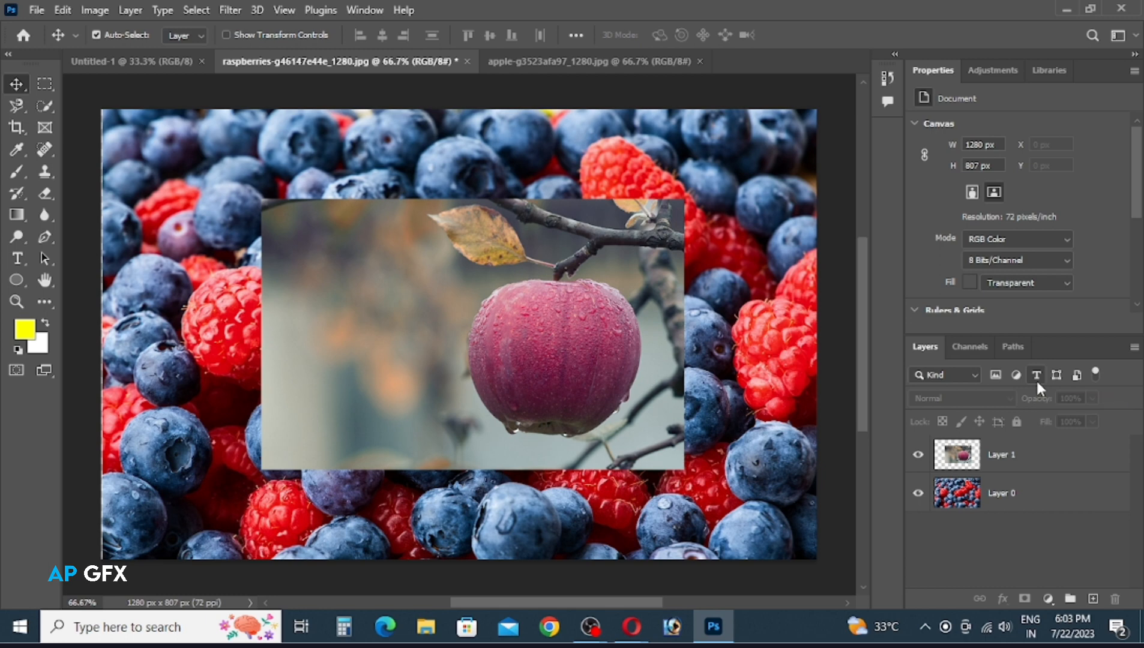
pyautogui.click(1036, 378)
pyautogui.click(1036, 378)
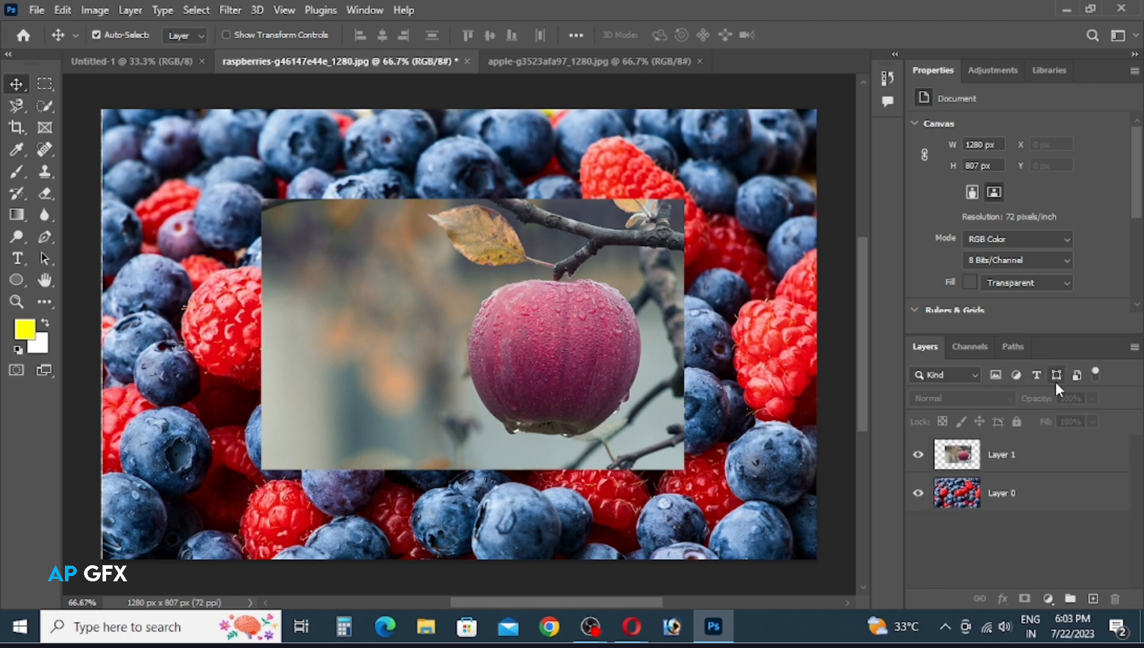
pyautogui.click(1056, 382)
pyautogui.click(1056, 381)
# Set the apple layer's blend mode to Dissolve and move the layer to X 262 px, Y 133 px.
pyautogui.click(1007, 456)
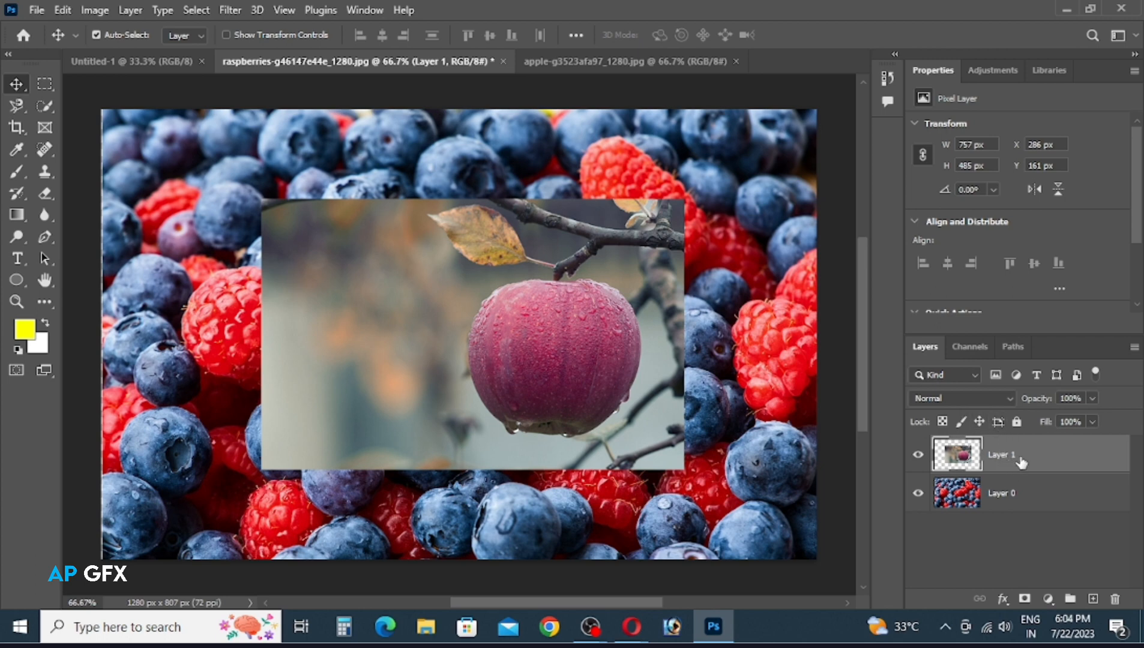
pyautogui.click(1007, 401)
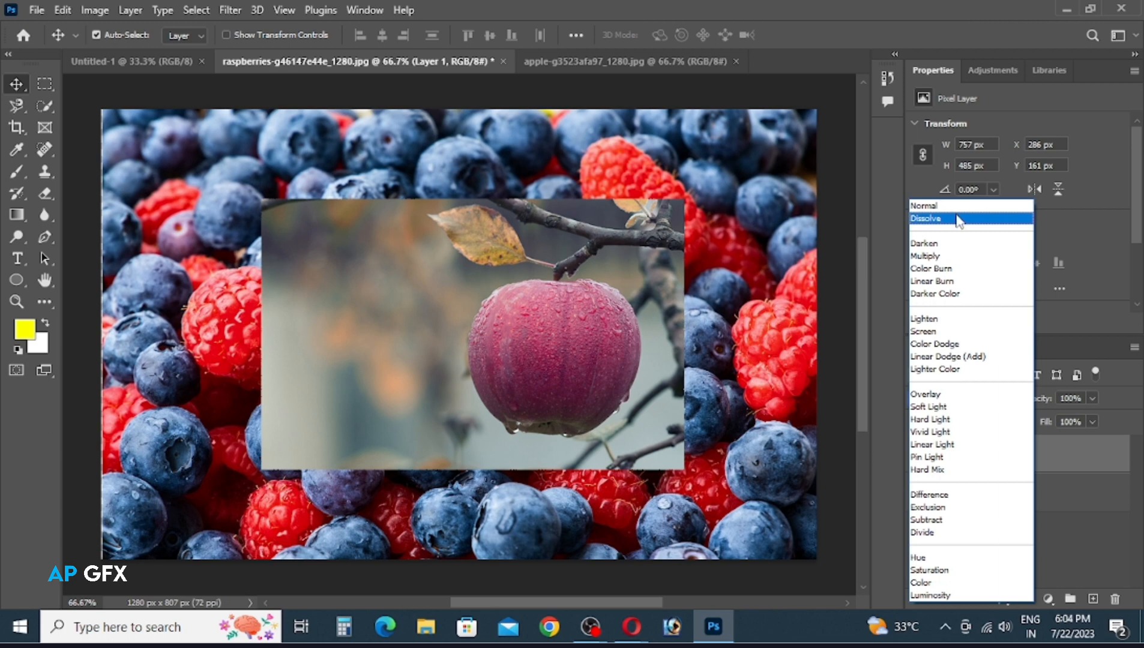
pyautogui.click(958, 219)
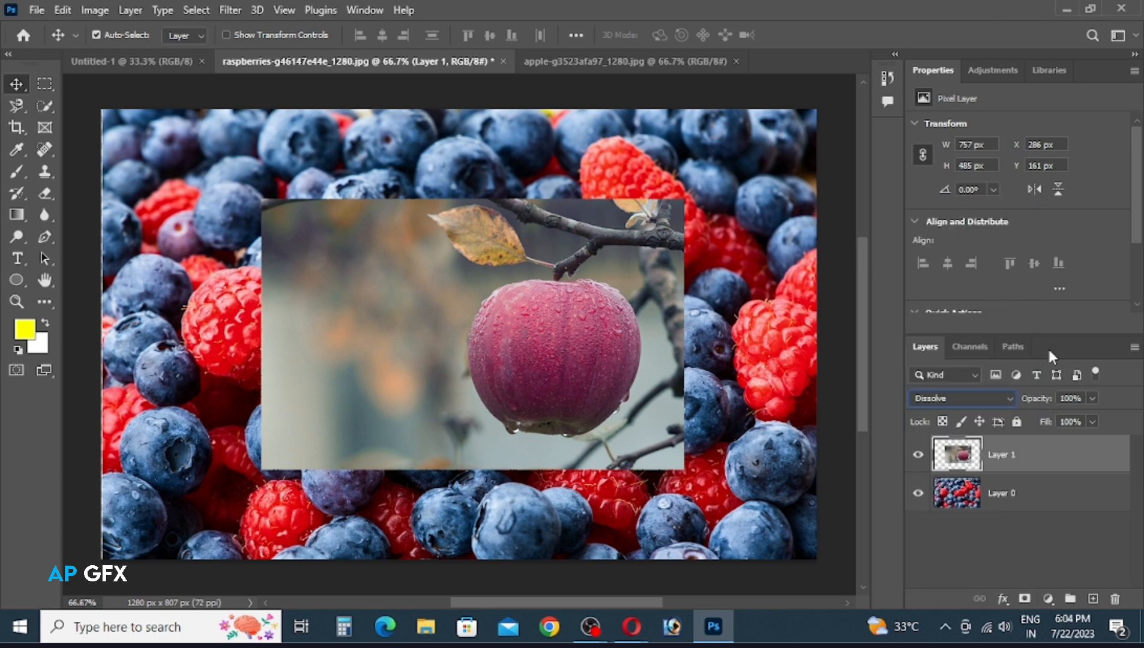
pyautogui.moveTo(591, 364); pyautogui.dragTo(553, 338)
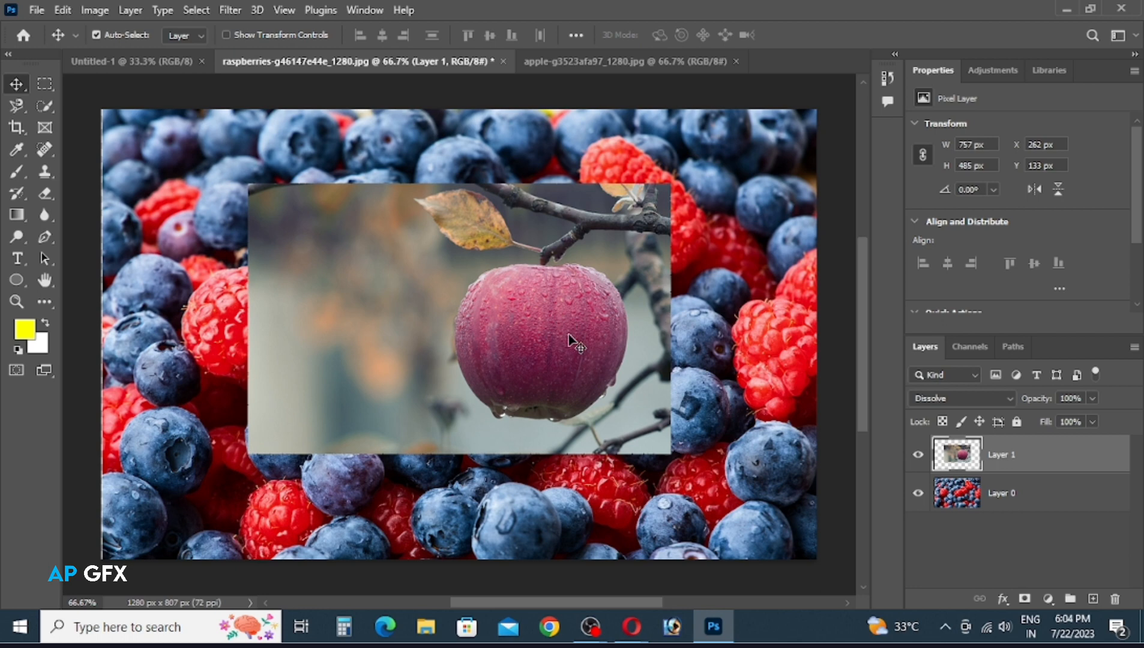
# Examine the apple layer in Dissolve mode over the berries at several zoom levels.
pyautogui.click(22, 244)
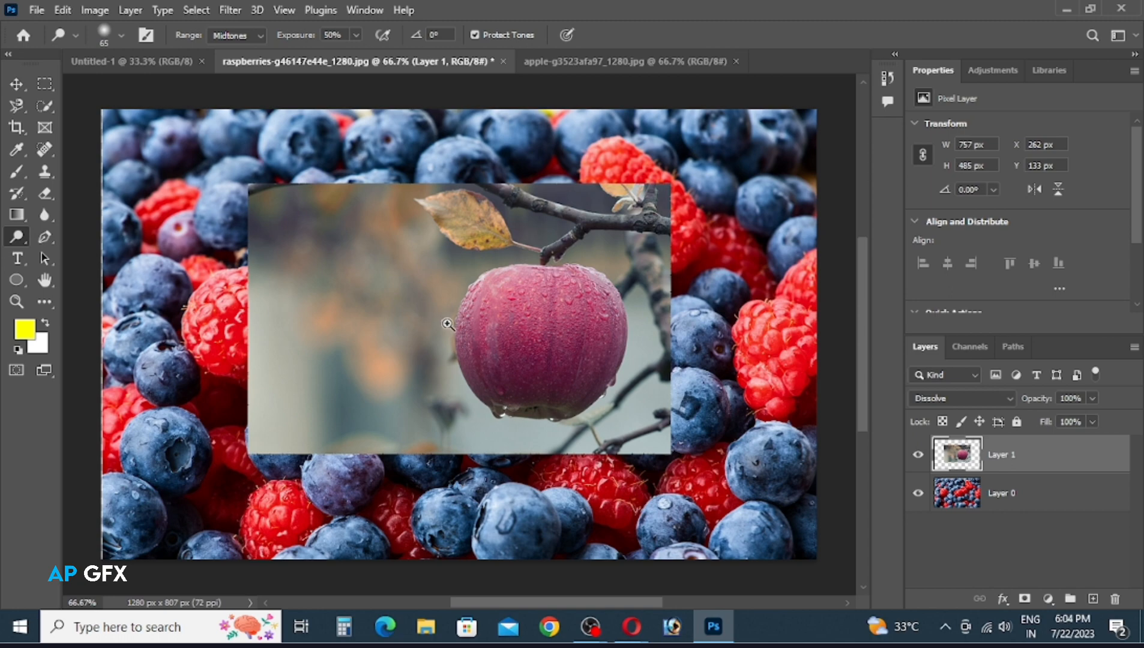
pyautogui.moveTo(458, 328); pyautogui.dragTo(422, 343)
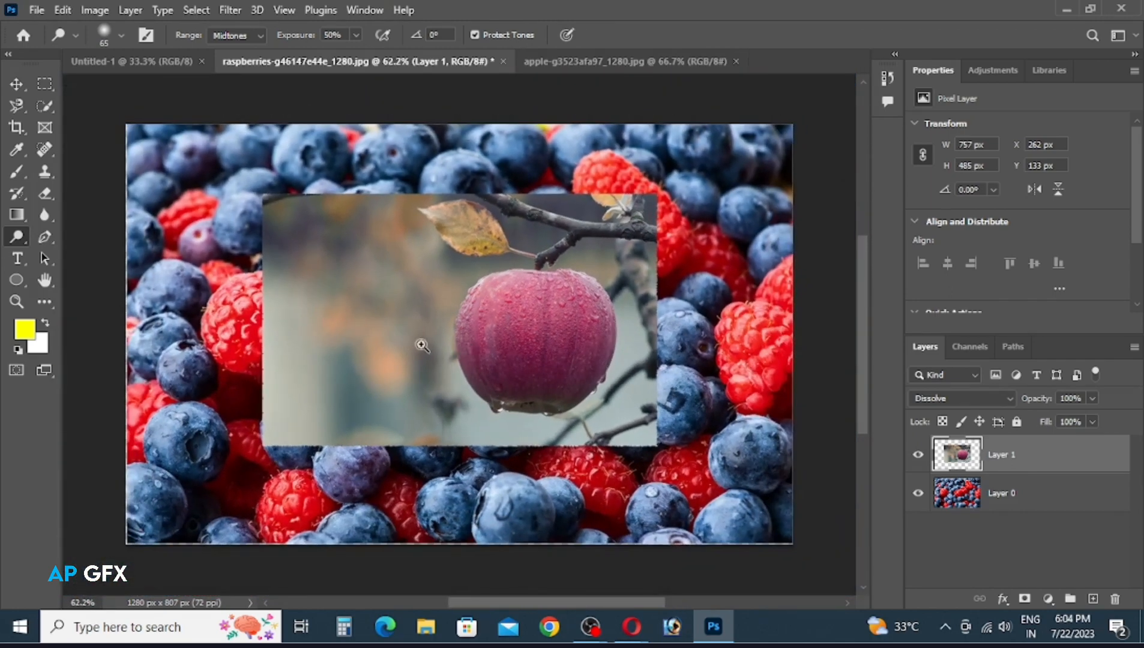
pyautogui.click(15, 300)
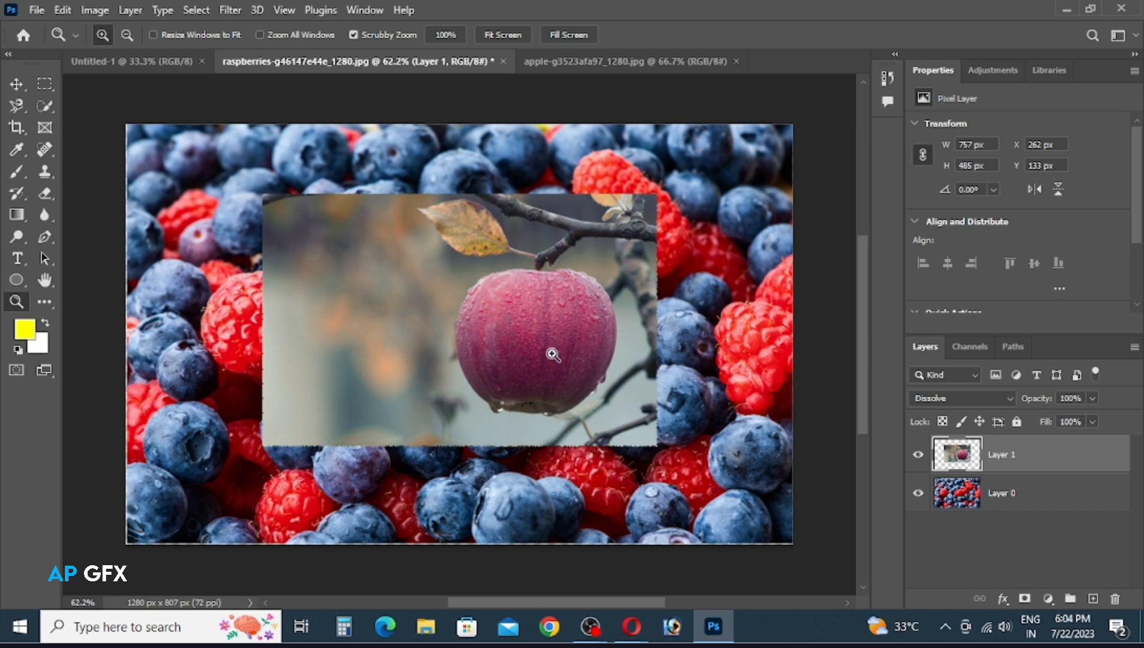
pyautogui.moveTo(511, 326)
pyautogui.mouseDown()
pyautogui.moveTo(577, 366)
pyautogui.moveTo(524, 341)
pyautogui.mouseUp()
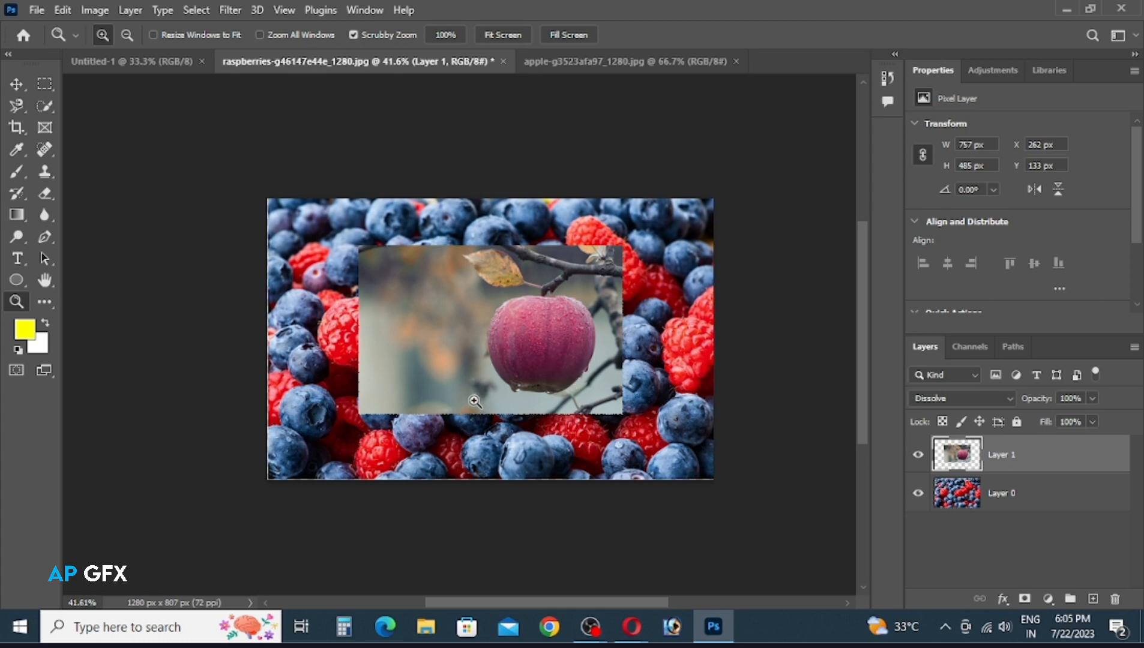
pyautogui.press('v')
pyautogui.moveTo(540, 396); pyautogui.dragTo(456, 365)
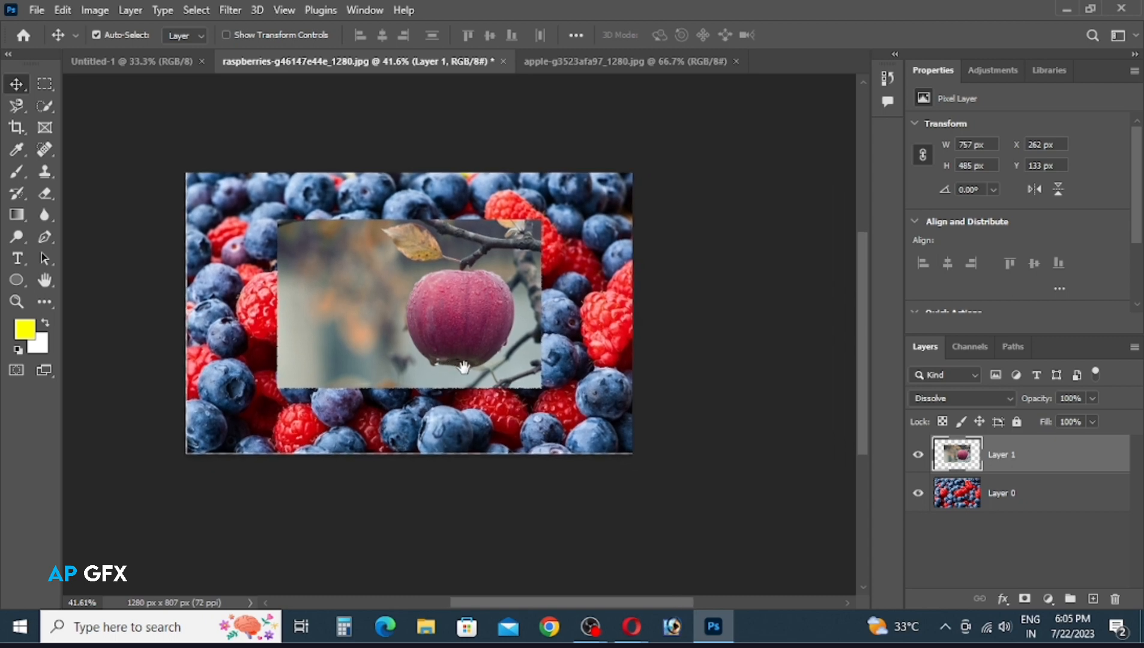
pyautogui.press('ctrl')
pyautogui.hotkey('ctrl', '0')
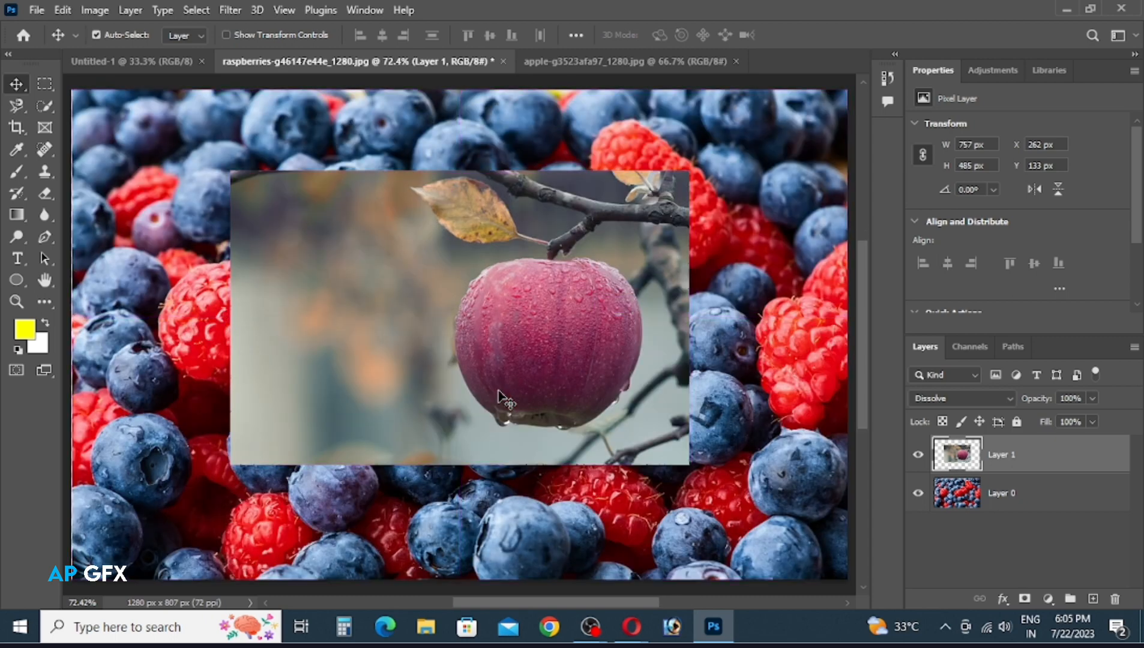
pyautogui.hotkey('ctrl', '-')
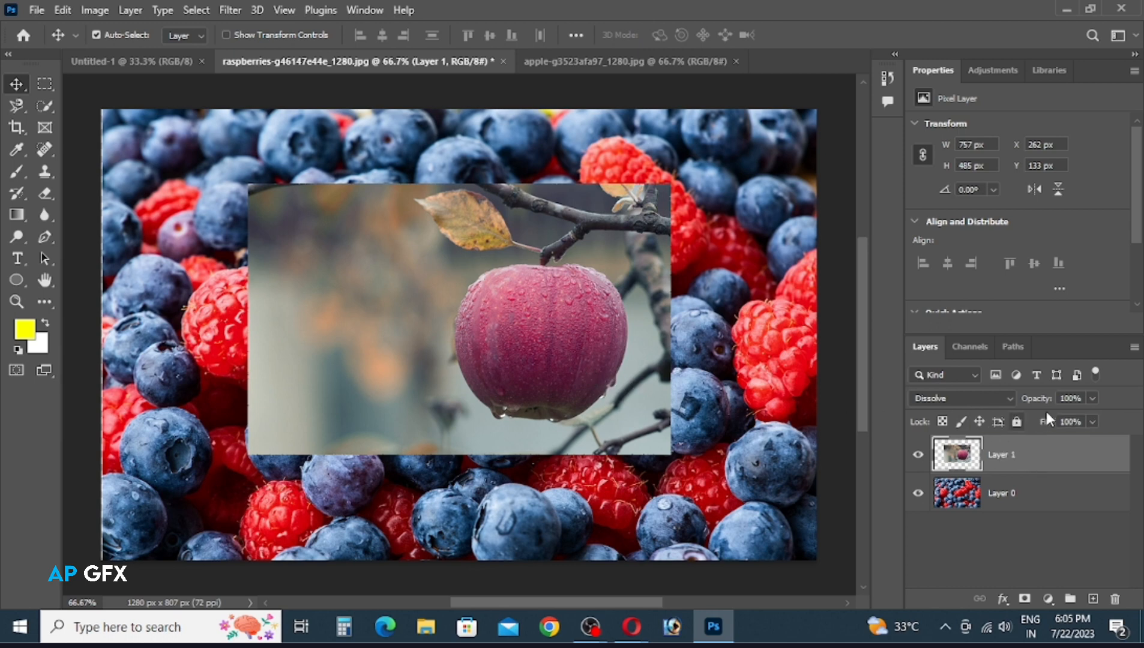
# Try the Dissolve apple layer at 59% opacity, restore 100%, and preview the Multiply blend mode without applying it.
pyautogui.click(1090, 400)
pyautogui.moveTo(1041, 426); pyautogui.dragTo(1063, 420)
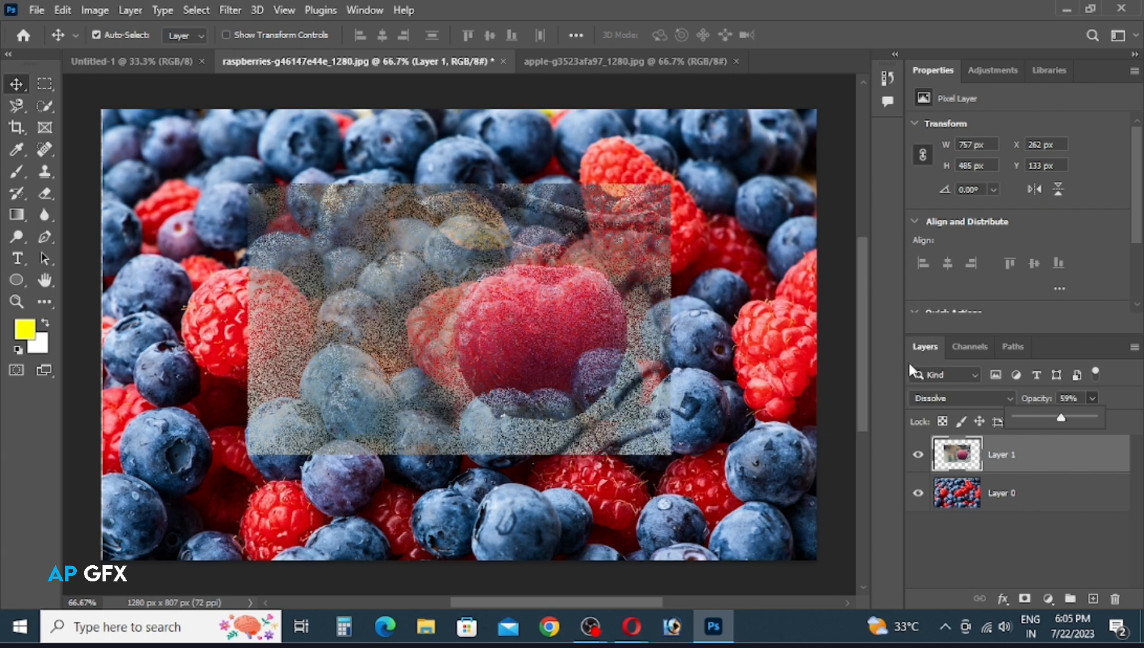
pyautogui.moveTo(667, 238); pyautogui.dragTo(600, 368)
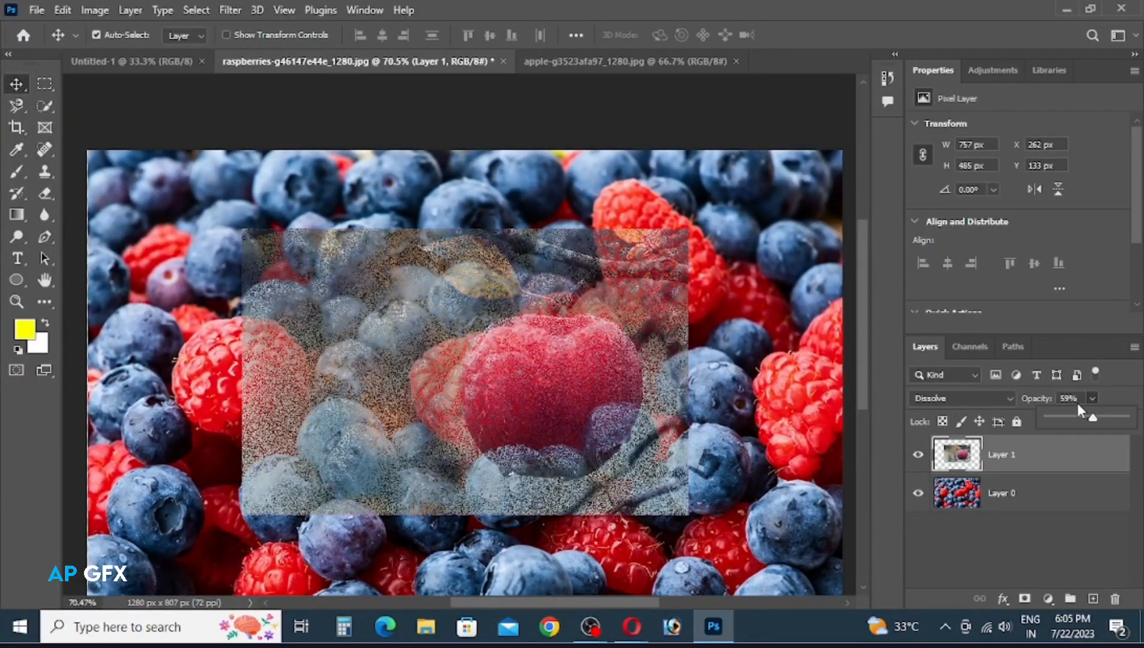
pyautogui.moveTo(1092, 416); pyautogui.dragTo(1125, 419)
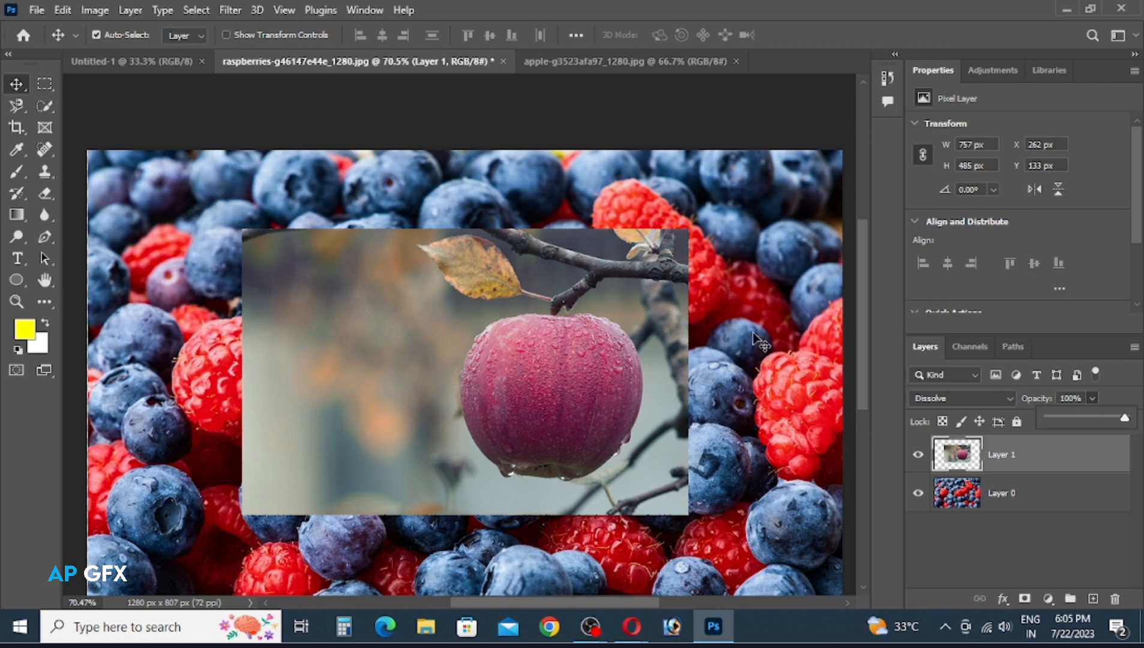
pyautogui.moveTo(700, 298)
pyautogui.mouseDown()
pyautogui.moveTo(723, 327)
pyautogui.moveTo(683, 306)
pyautogui.mouseUp()
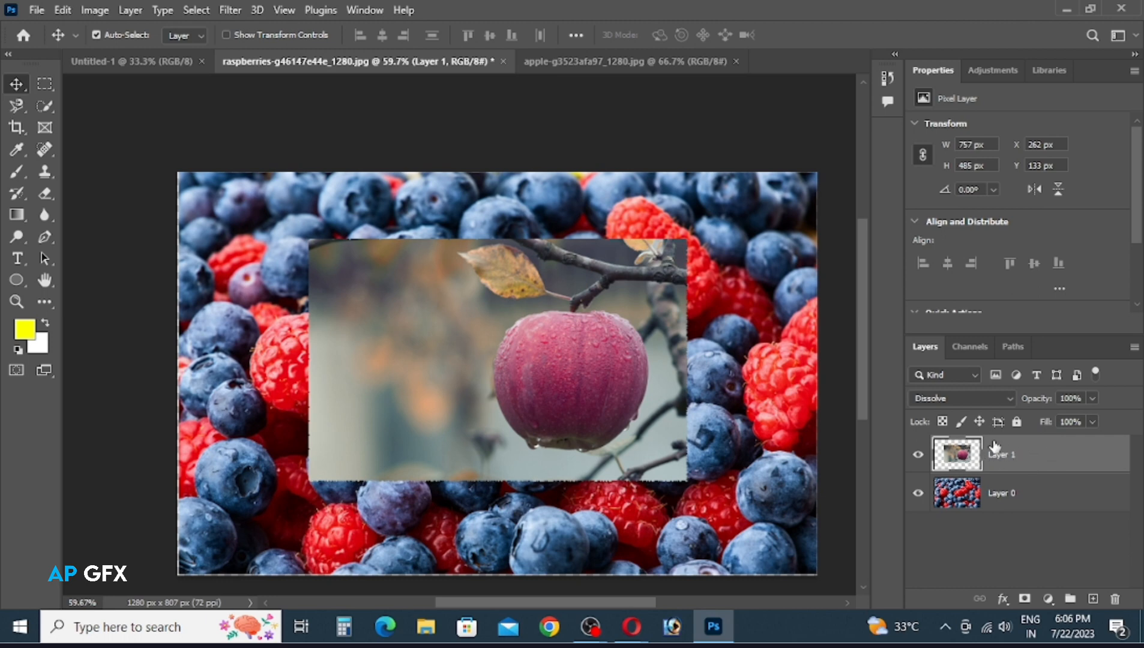
pyautogui.click(987, 395)
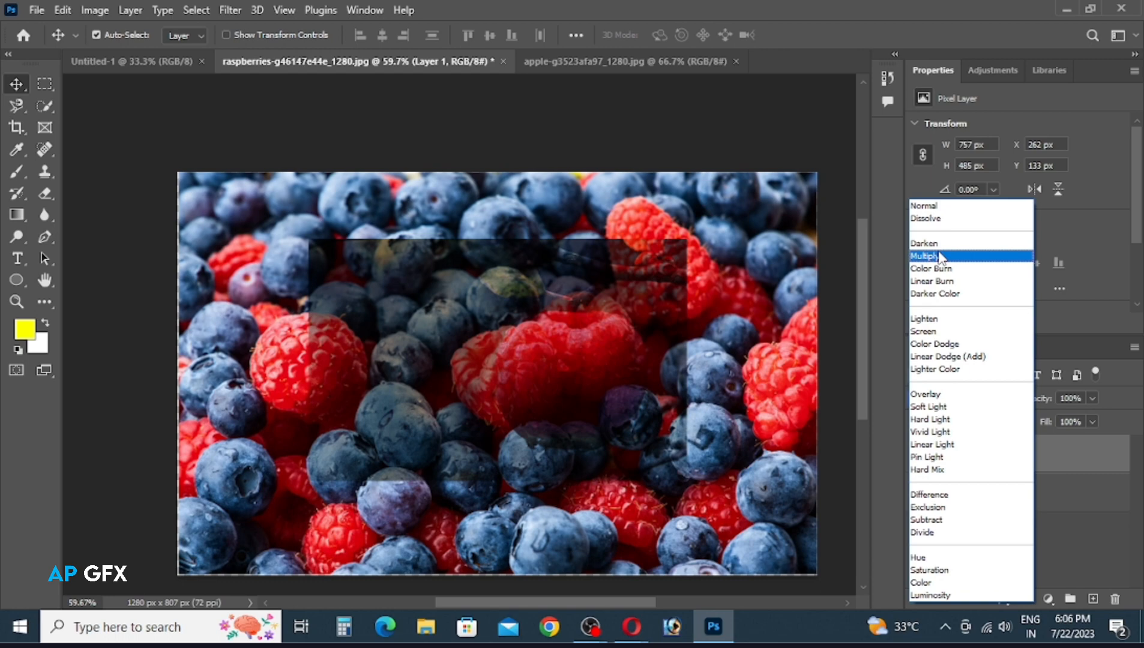
pyautogui.click(1082, 460)
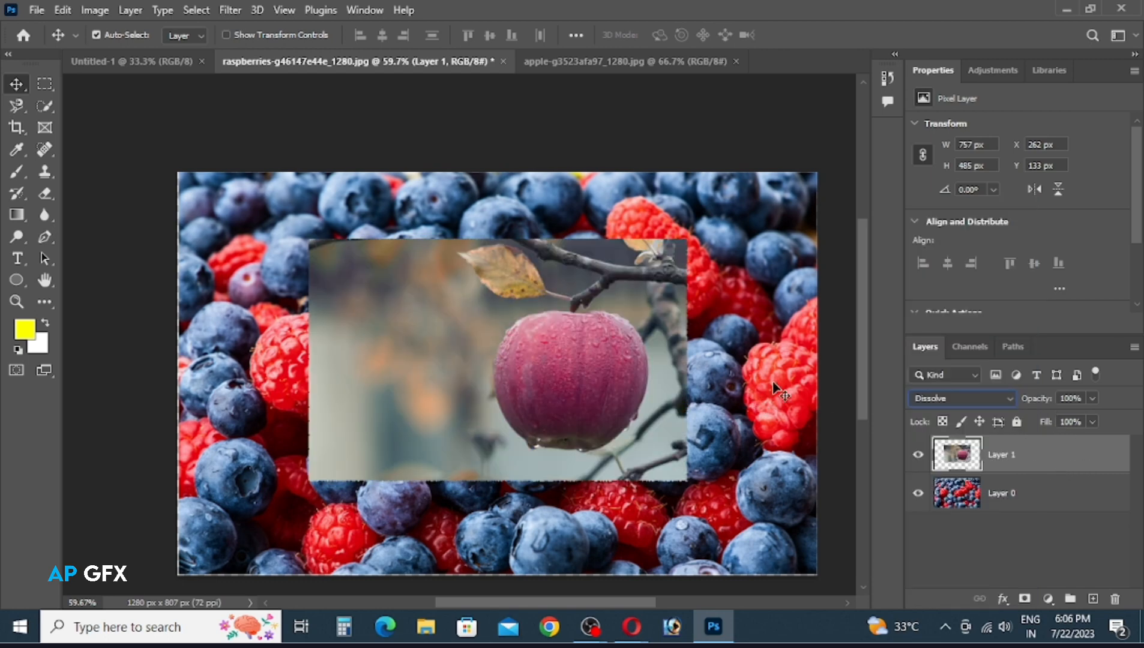
# Open the mandala image pngwing.com (9) from the Downloads folder.
pyautogui.hotkey('ctrl', 'o')
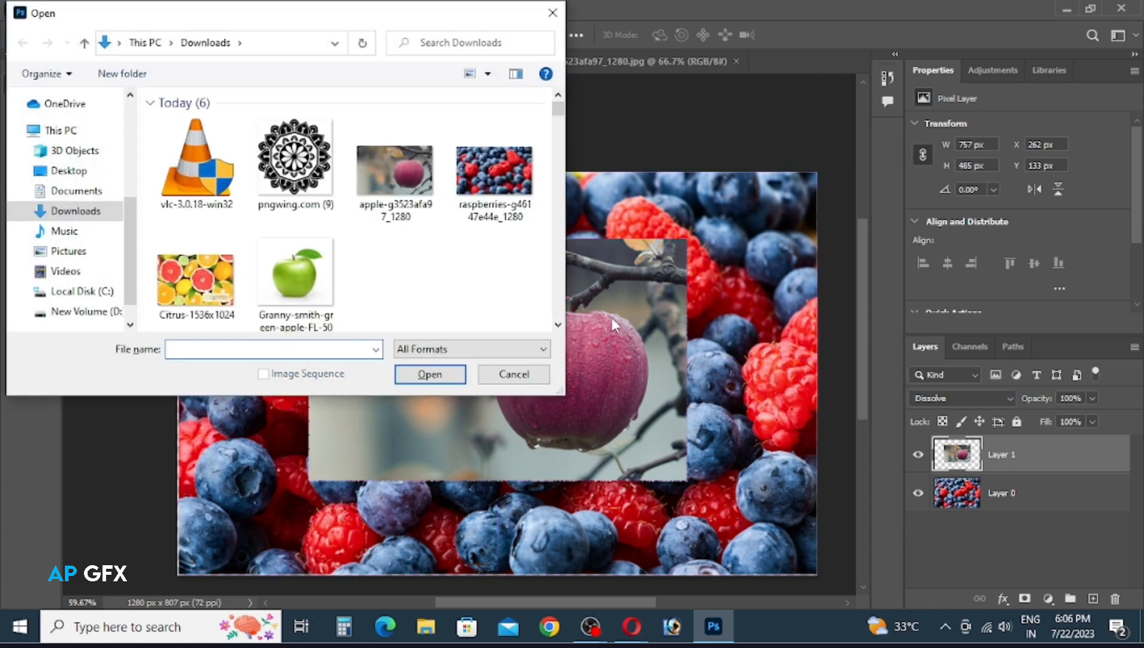
pyautogui.click(311, 190)
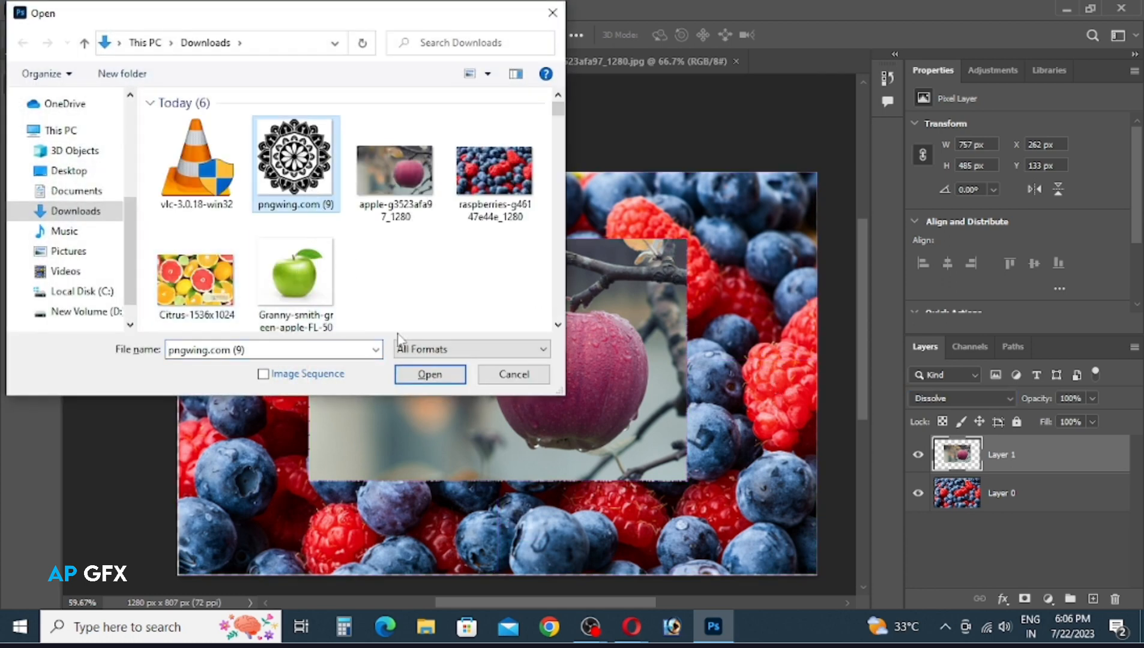
pyautogui.click(431, 375)
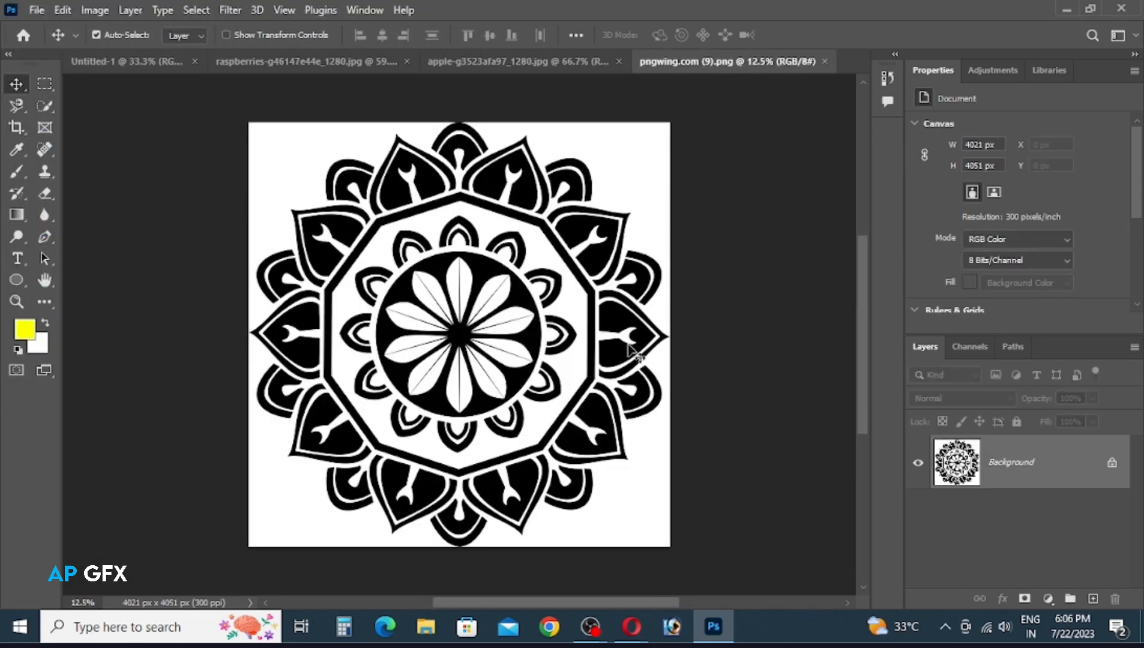
# Copy the mandala image into the raspberries document as a new layer with the Move tool.
pyautogui.click(342, 60)
pyautogui.click(751, 64)
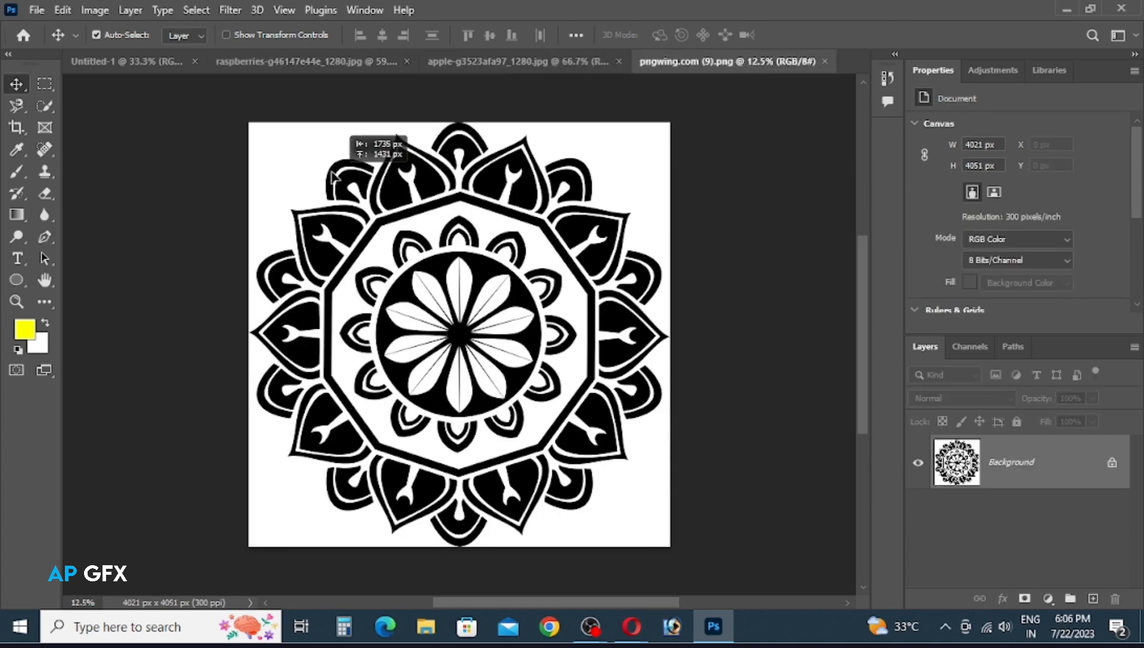
pyautogui.moveTo(334, 177); pyautogui.dragTo(445, 297)
pyautogui.moveTo(545, 338); pyautogui.dragTo(547, 401)
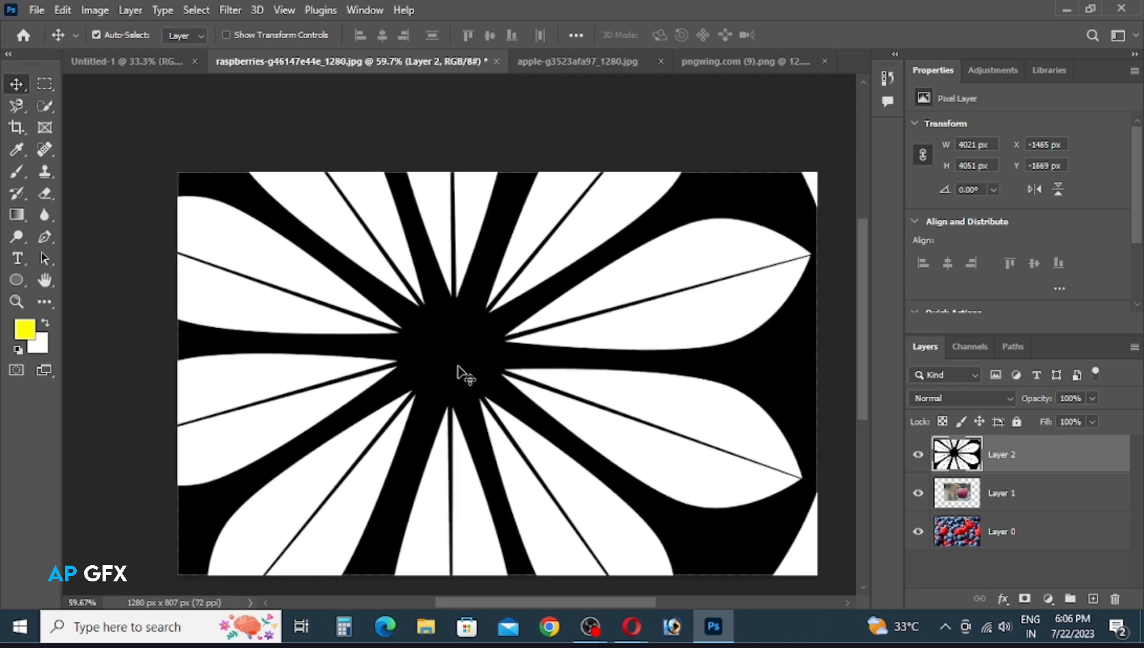
# Free-transform the mandala layer to 57.10% scale and move its centre to X 640 px, Y 618 px.
pyautogui.scroll(-5, 458, 374)
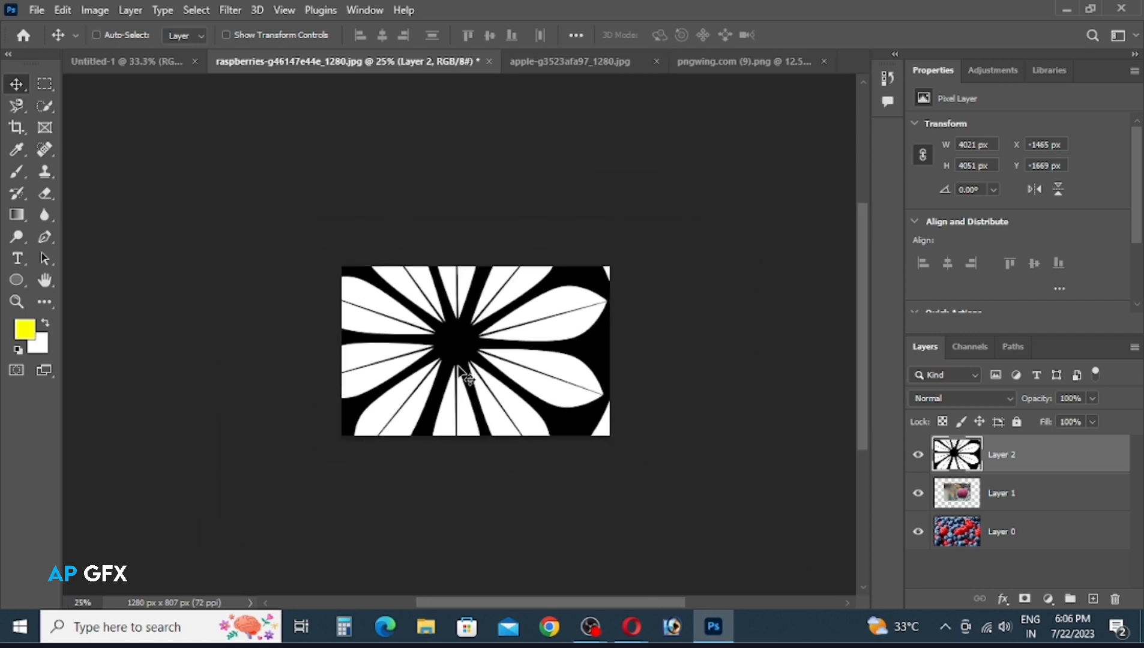
pyautogui.press('ctrl')
pyautogui.hotkey('ctrl', 't')
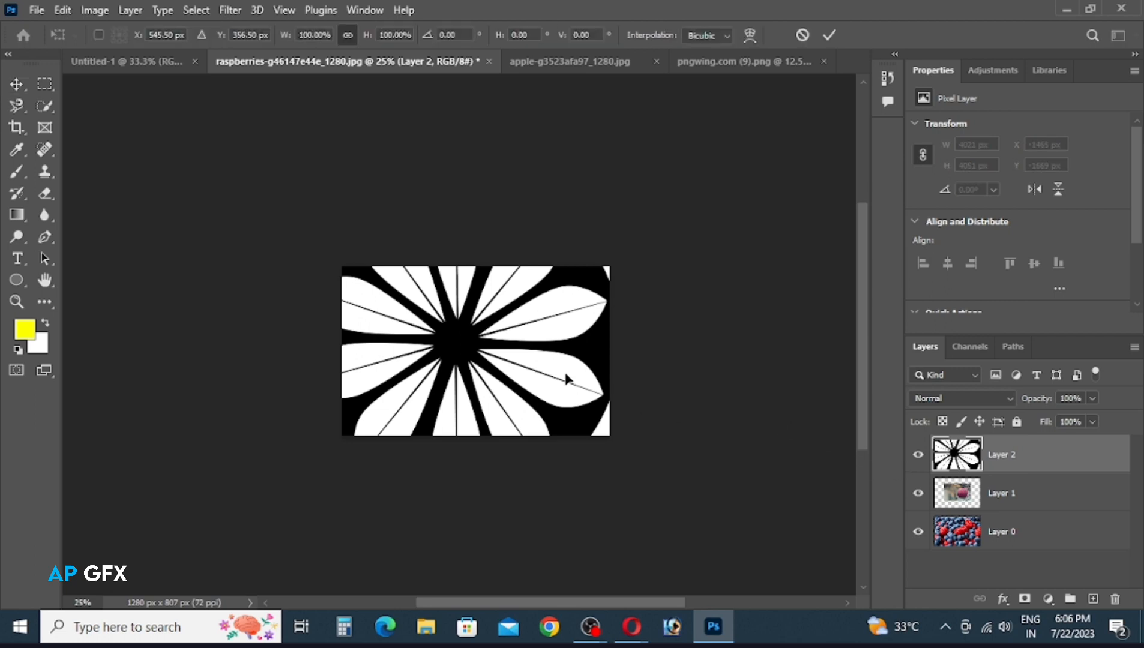
pyautogui.hotkey('ctrl', '-')
pyautogui.hotkey('ctrl', '-')
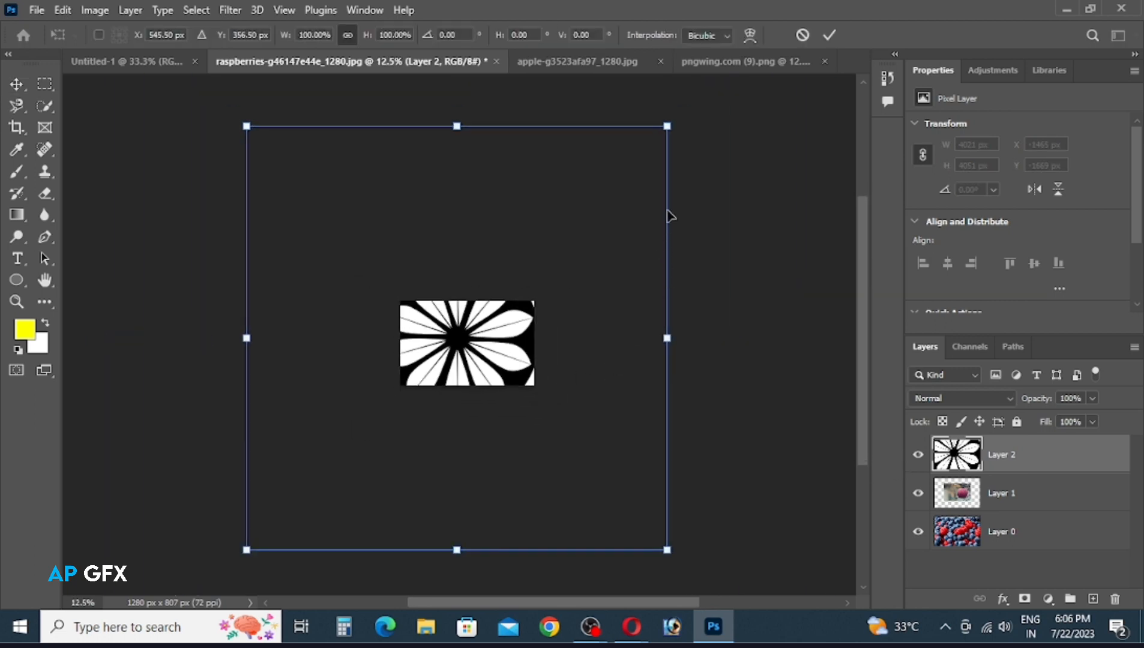
pyautogui.moveTo(668, 126); pyautogui.dragTo(504, 326)
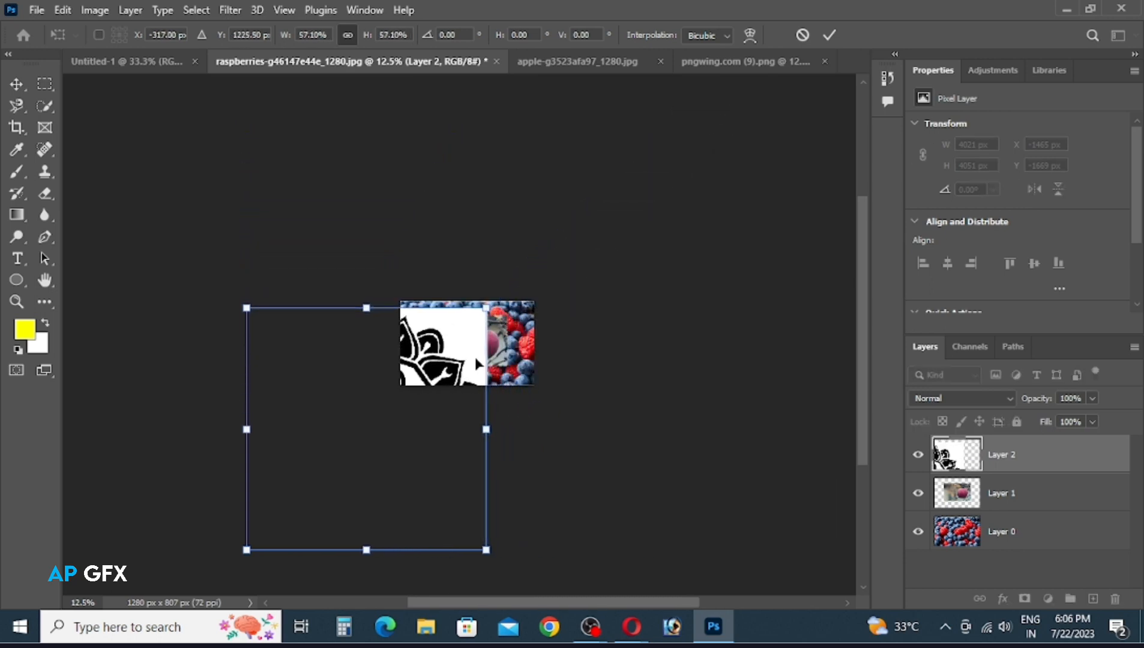
pyautogui.moveTo(439, 389); pyautogui.dragTo(539, 325)
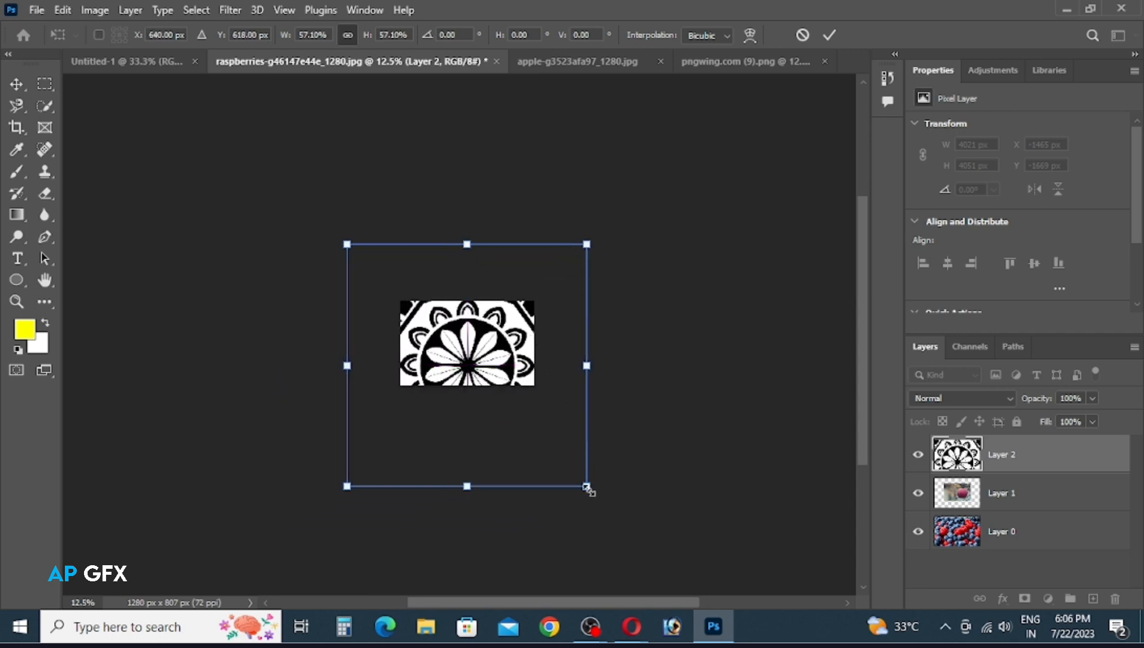
# Shrink the mandala to 15.12% scale so it fits over the apple photo, and apply the transform.
pyautogui.moveTo(586, 485); pyautogui.dragTo(478, 355)
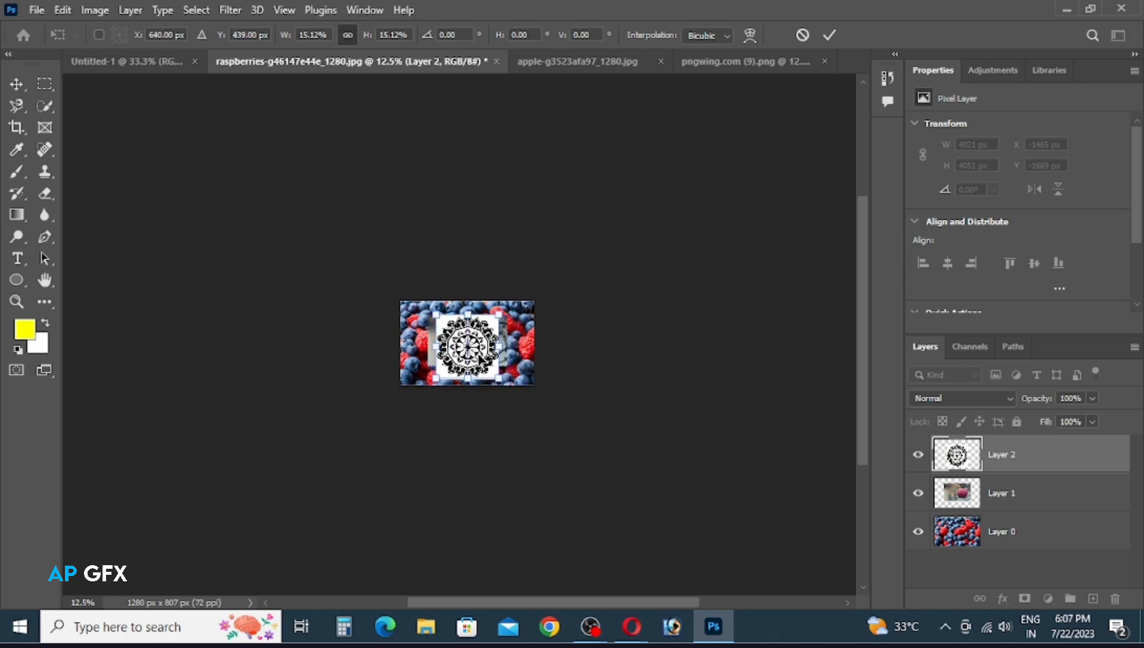
pyautogui.hotkey('ctrl', '+')
pyautogui.hotkey('ctrl', '+')
pyautogui.hotkey('ctrl', '+')
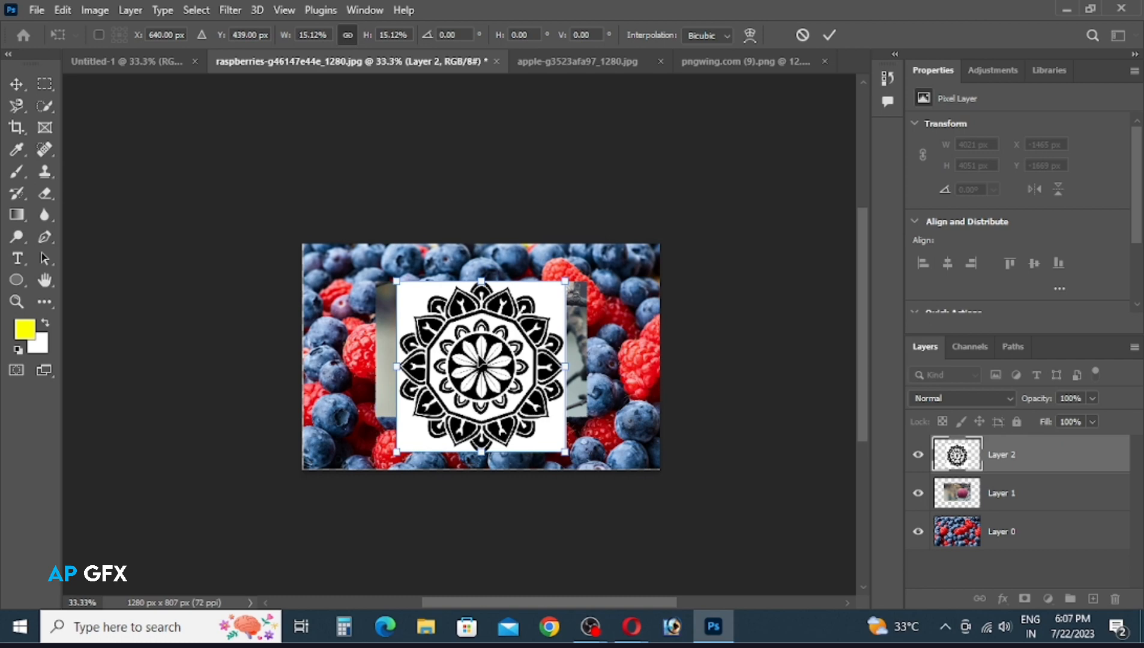
pyautogui.press('Return')
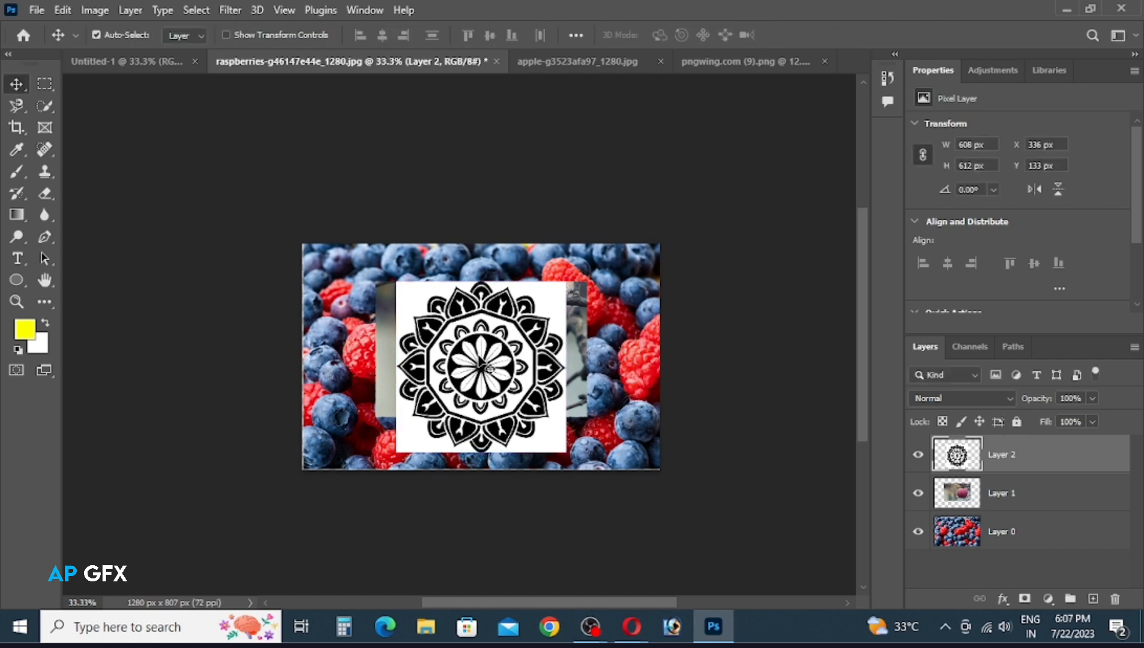
# Delete the apple photo layer and move the mandala to about X 336 px, Y 98 px on the berries.
pyautogui.hotkey('ctrl', '0')
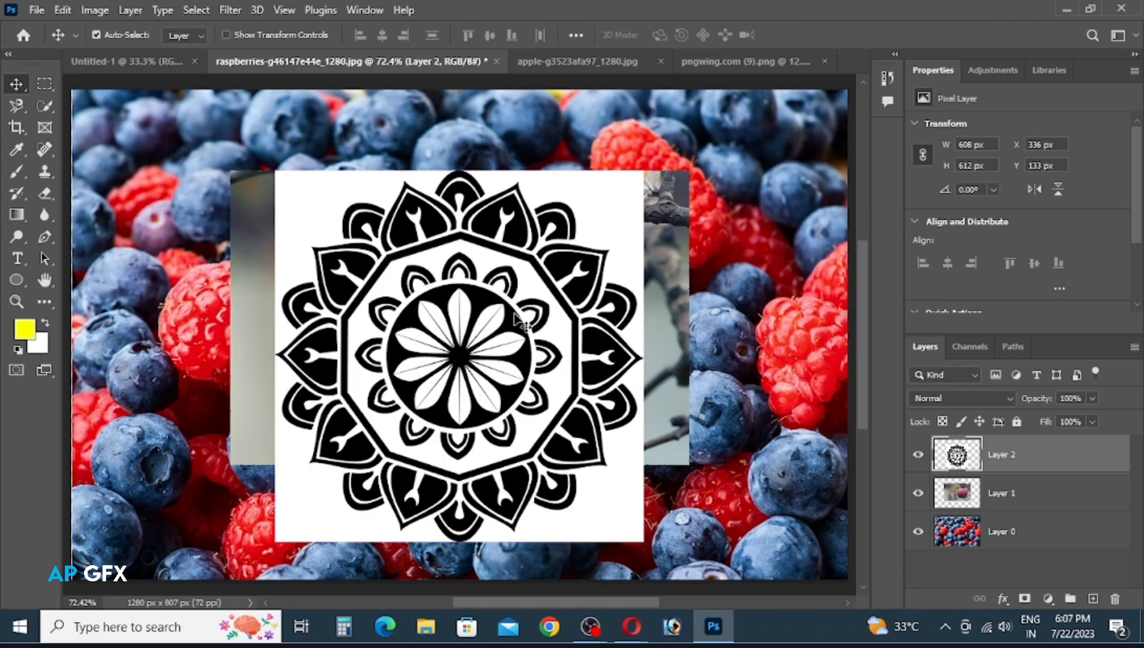
pyautogui.moveTo(509, 322); pyautogui.dragTo(464, 284)
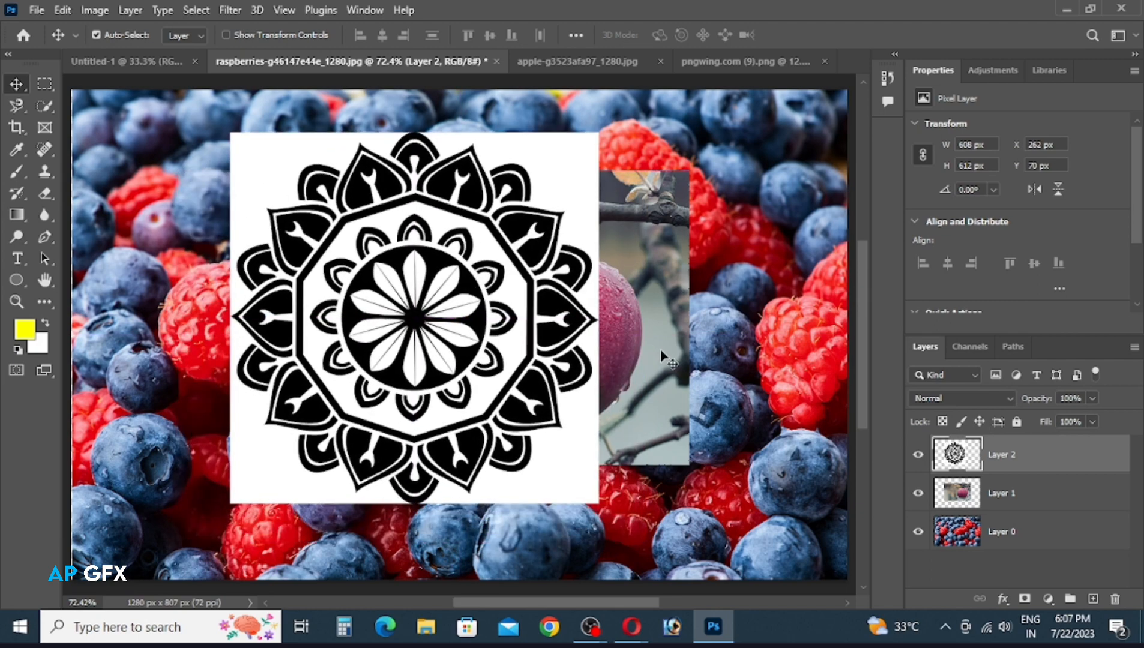
pyautogui.moveTo(649, 342); pyautogui.dragTo(696, 341)
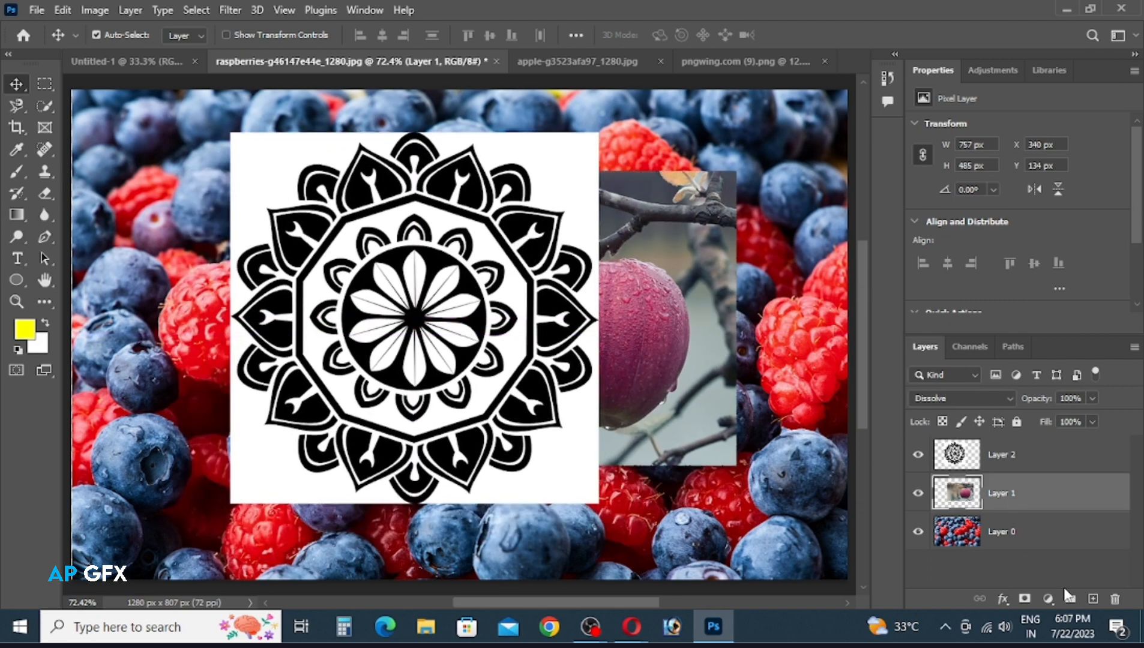
pyautogui.click(1115, 600)
pyautogui.moveTo(523, 391); pyautogui.dragTo(568, 408)
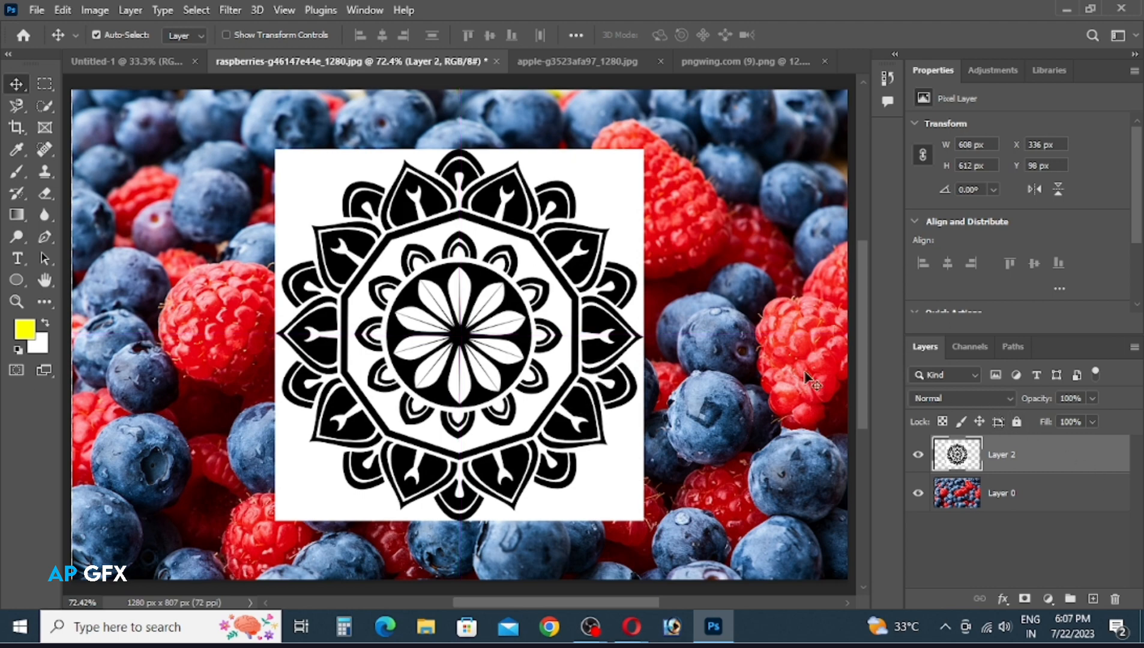
# Set the mandala layer's blend mode to Multiply and move it to about X 297 px, Y 129 px.
pyautogui.click(987, 396)
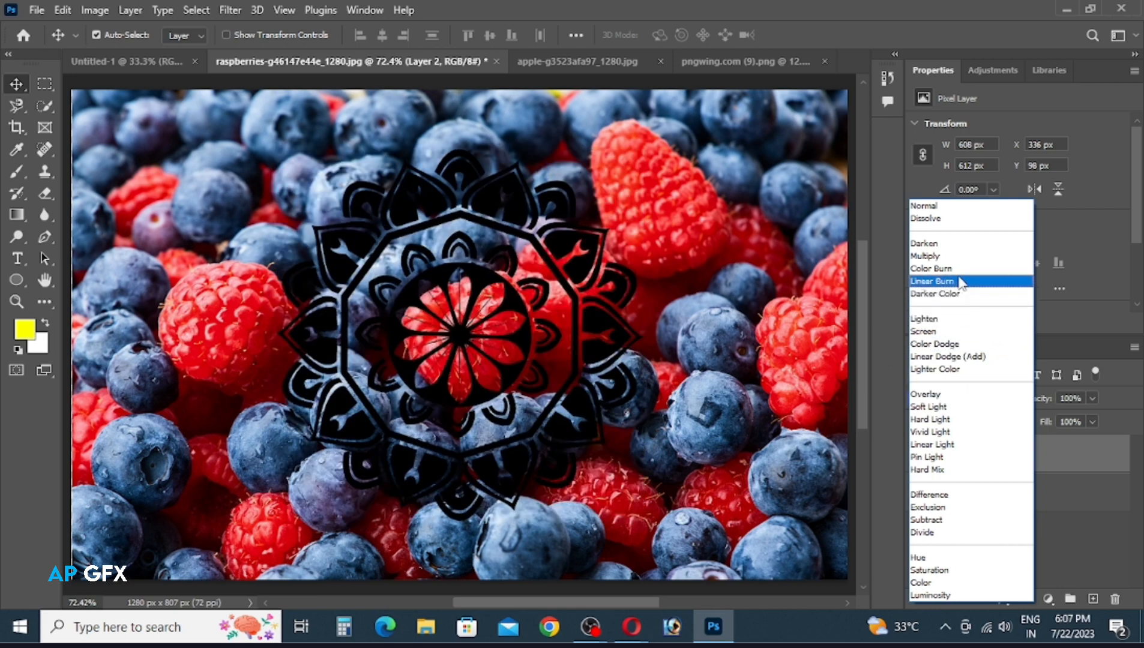
pyautogui.click(961, 259)
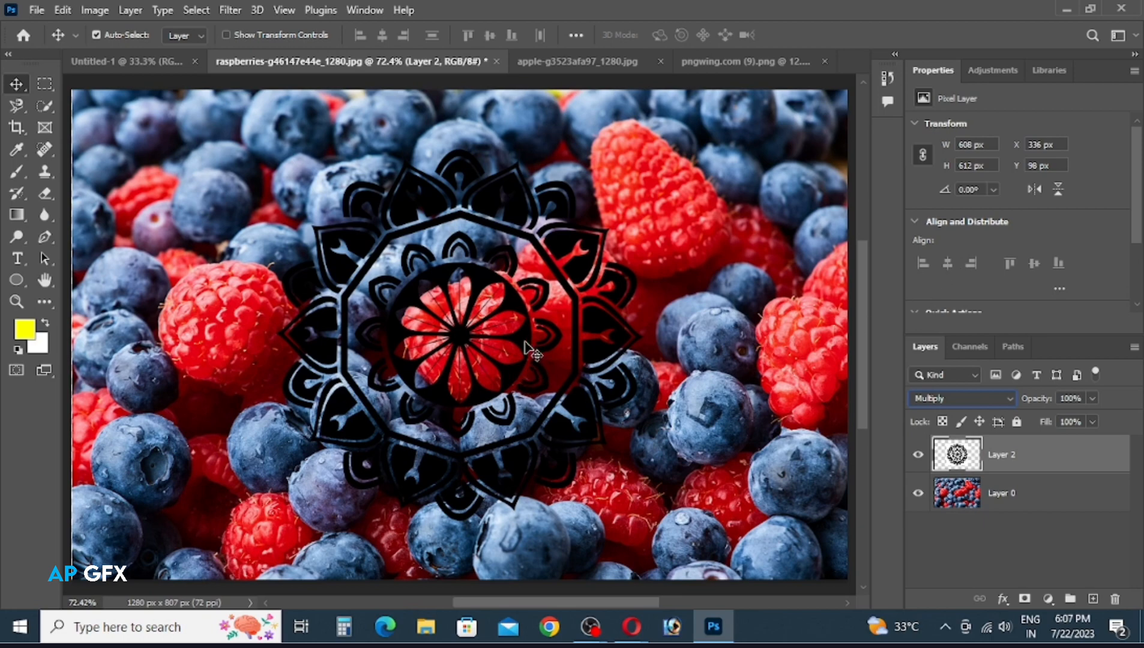
pyautogui.moveTo(528, 351); pyautogui.dragTo(502, 367)
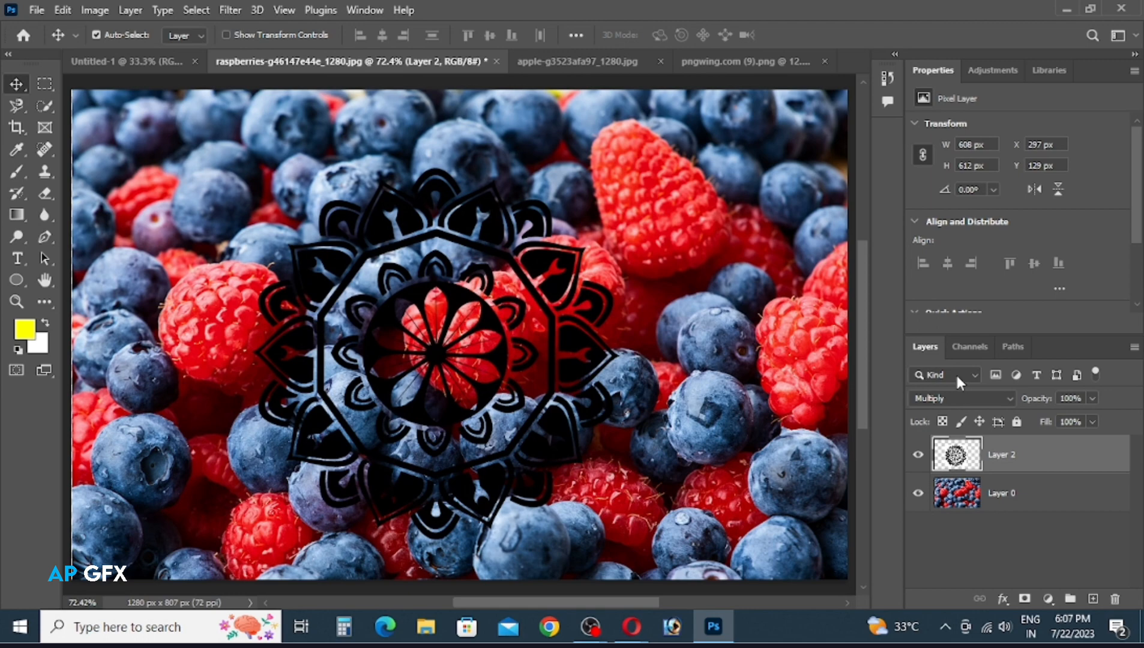
# Return the mandala layer's blend mode to Normal and inspect the mandala's petals up close.
pyautogui.click(969, 394)
pyautogui.click(942, 205)
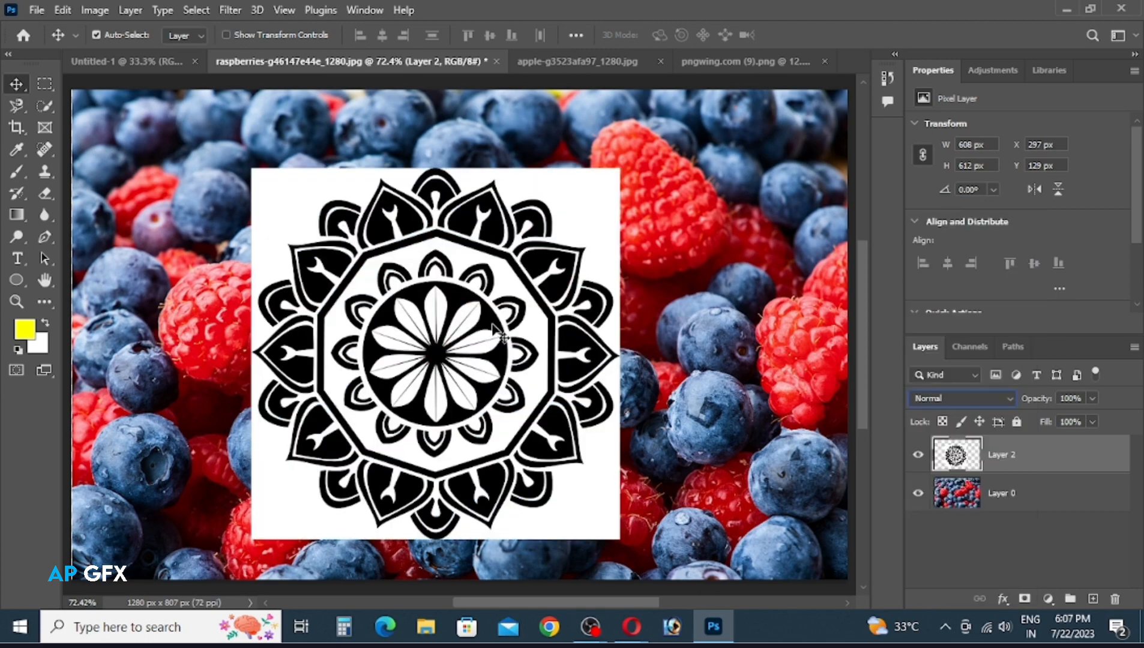
pyautogui.moveTo(480, 331); pyautogui.dragTo(562, 370)
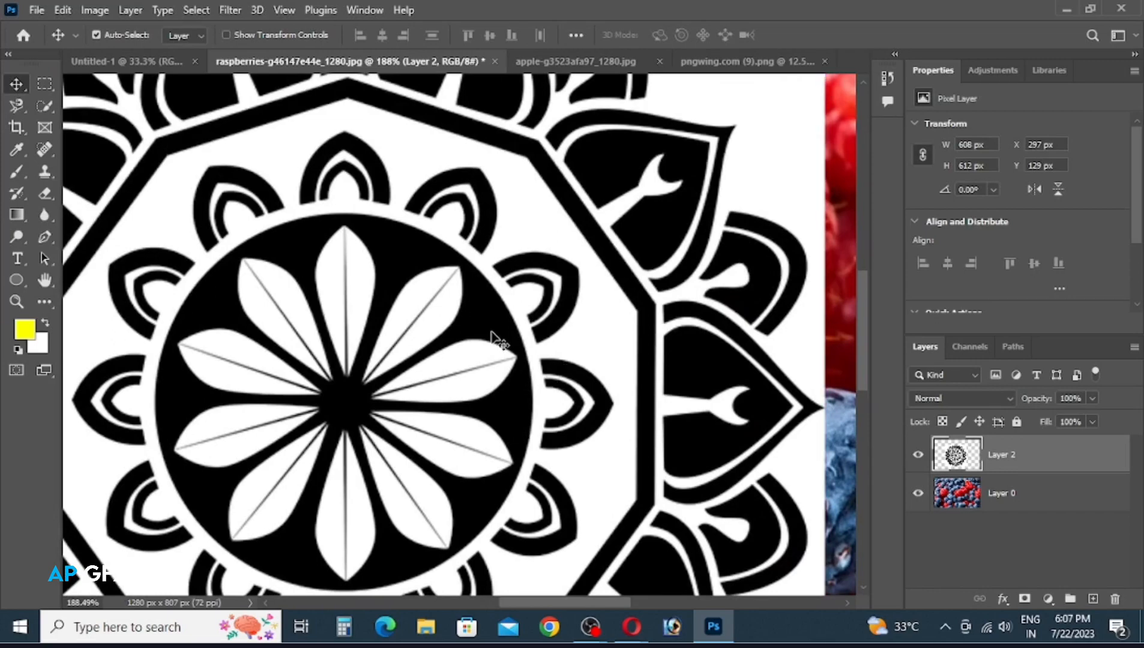
pyautogui.hotkey('ctrl', '-')
pyautogui.hotkey('ctrl', '-')
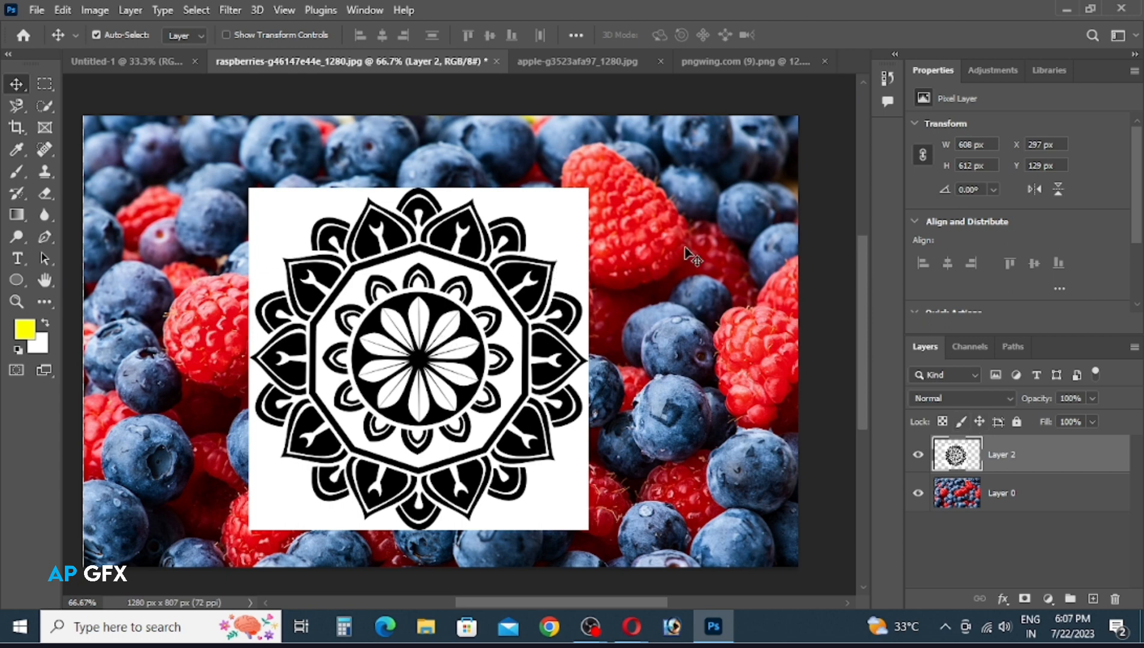
# Try the Darken blend mode on the mandala layer, followed by Dissolve.
pyautogui.click(1002, 397)
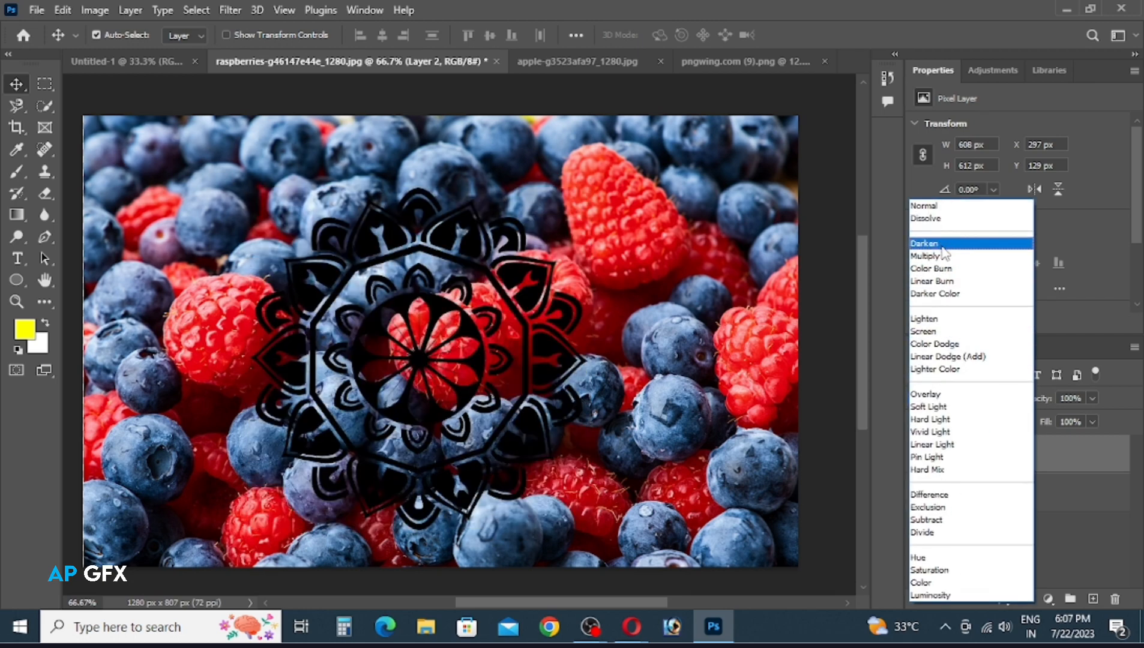
pyautogui.click(943, 246)
pyautogui.press('ctrl')
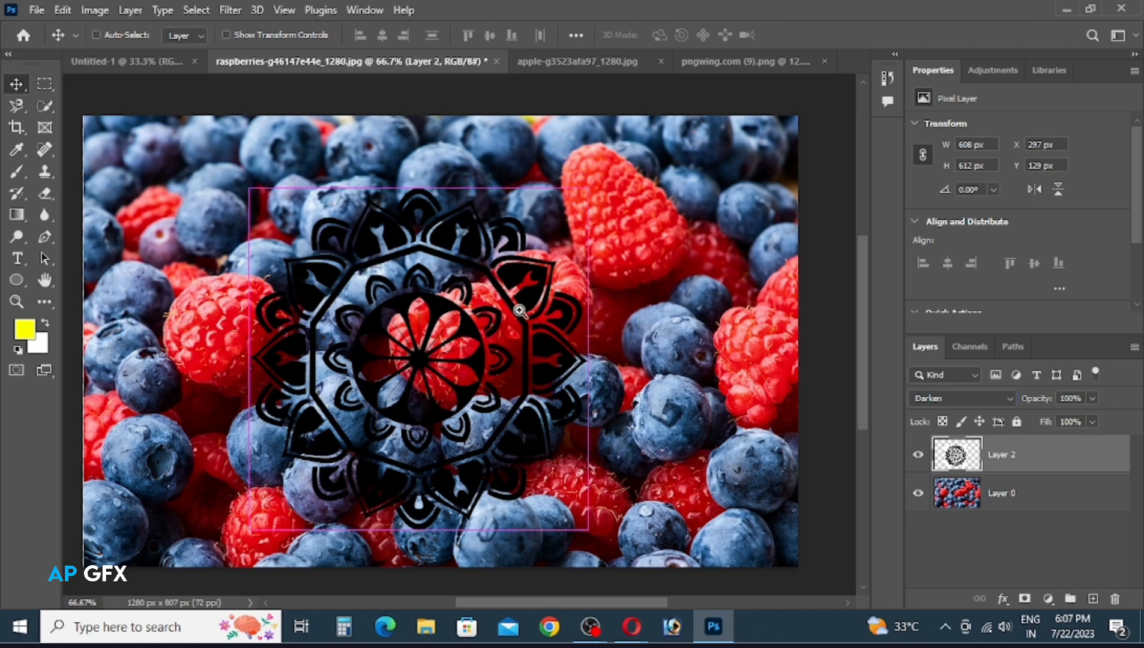
pyautogui.moveTo(520, 311); pyautogui.dragTo(531, 360)
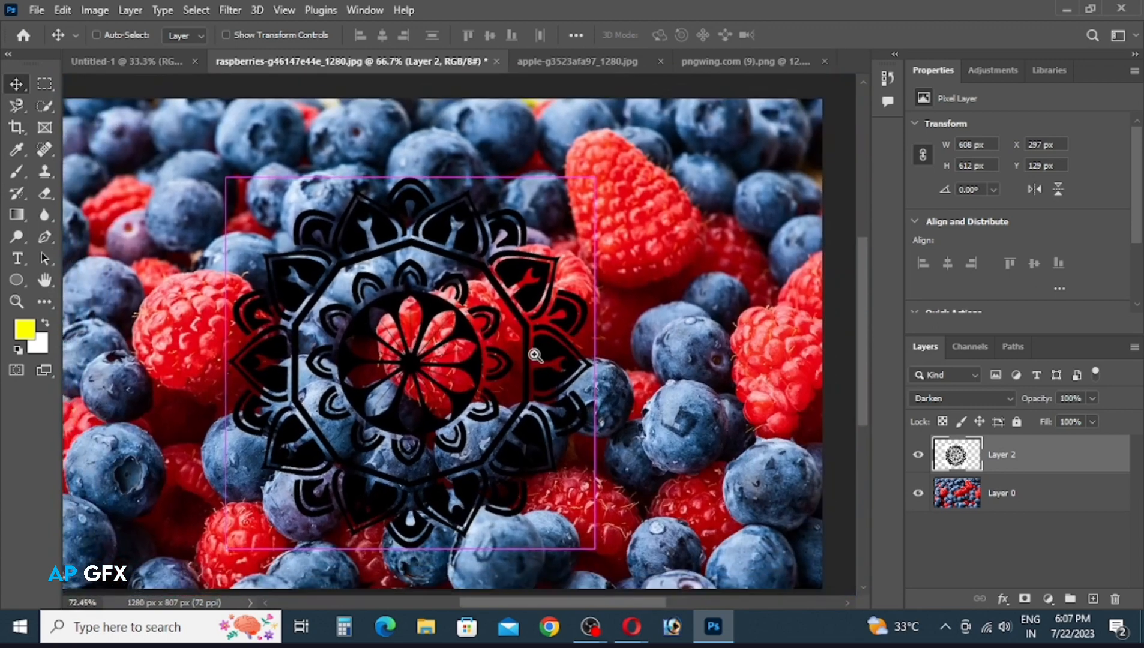
pyautogui.click(985, 396)
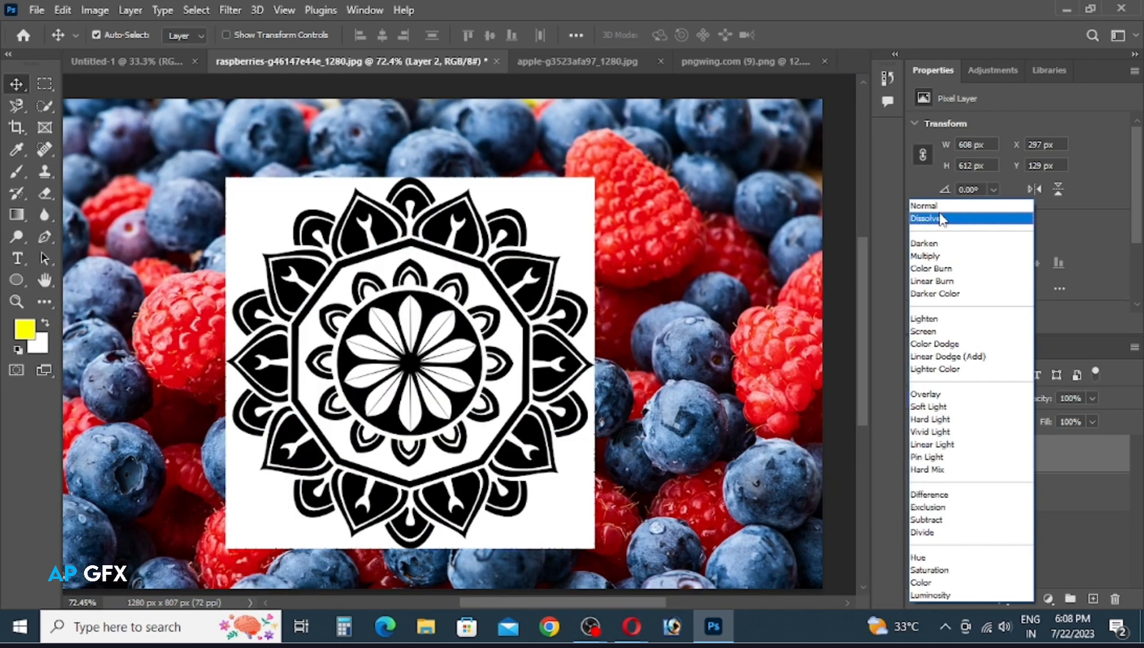
pyautogui.click(941, 219)
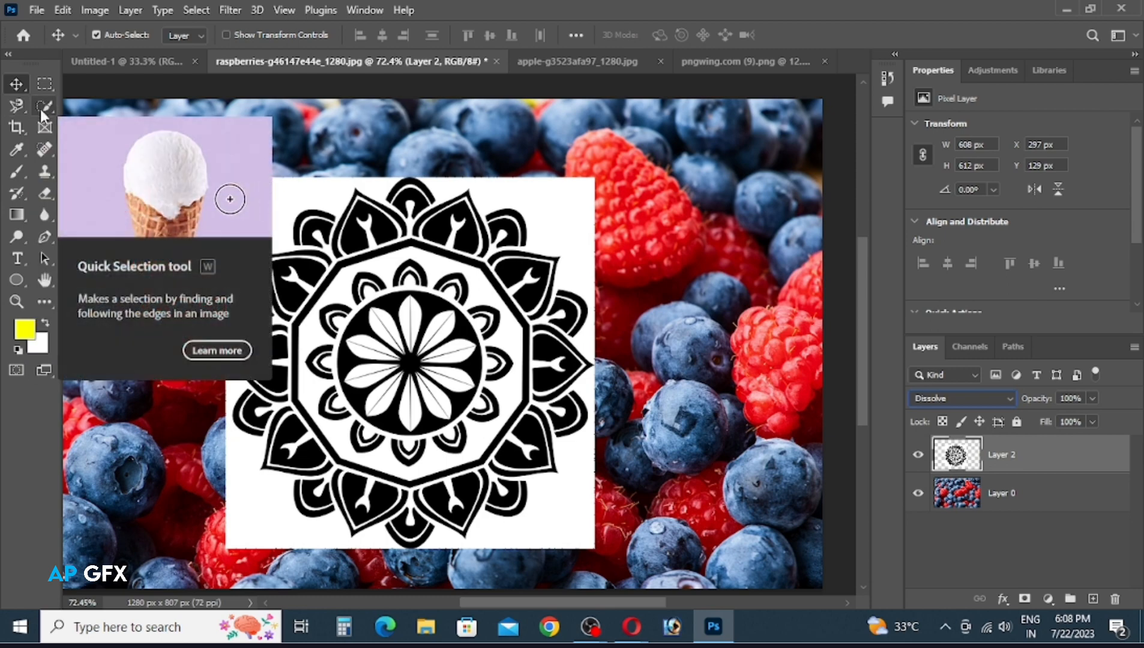
# Select the mandala layer's white areas with the Magic Wand, enable Contiguous, and delete the selected white pixels.
pyautogui.click(46, 106)
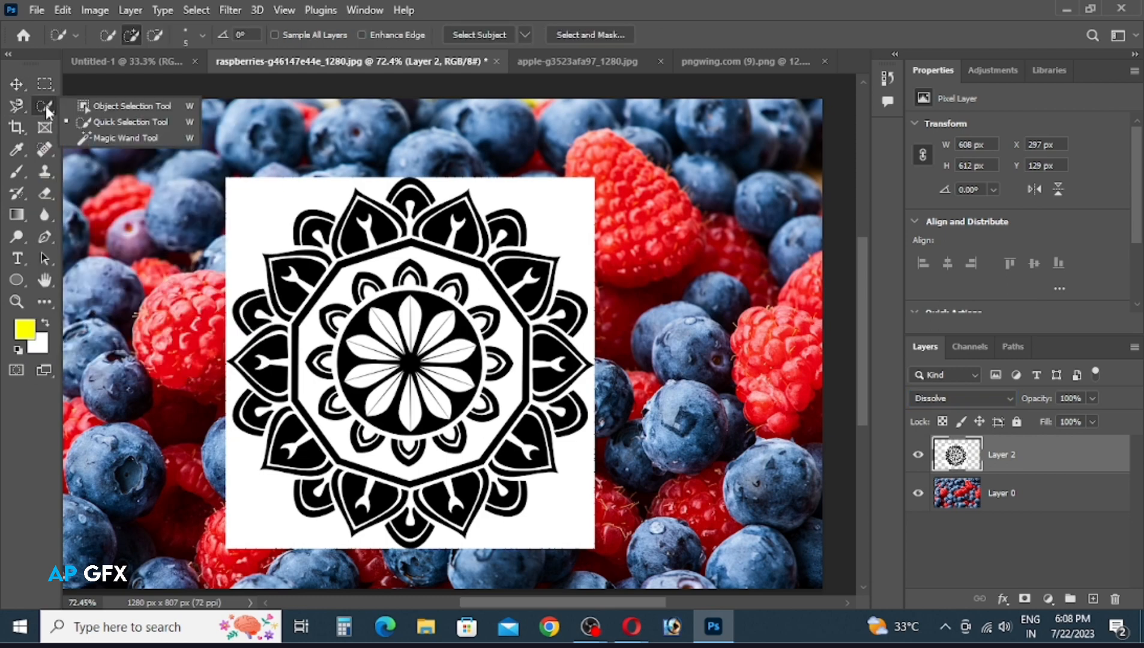
pyautogui.click(122, 137)
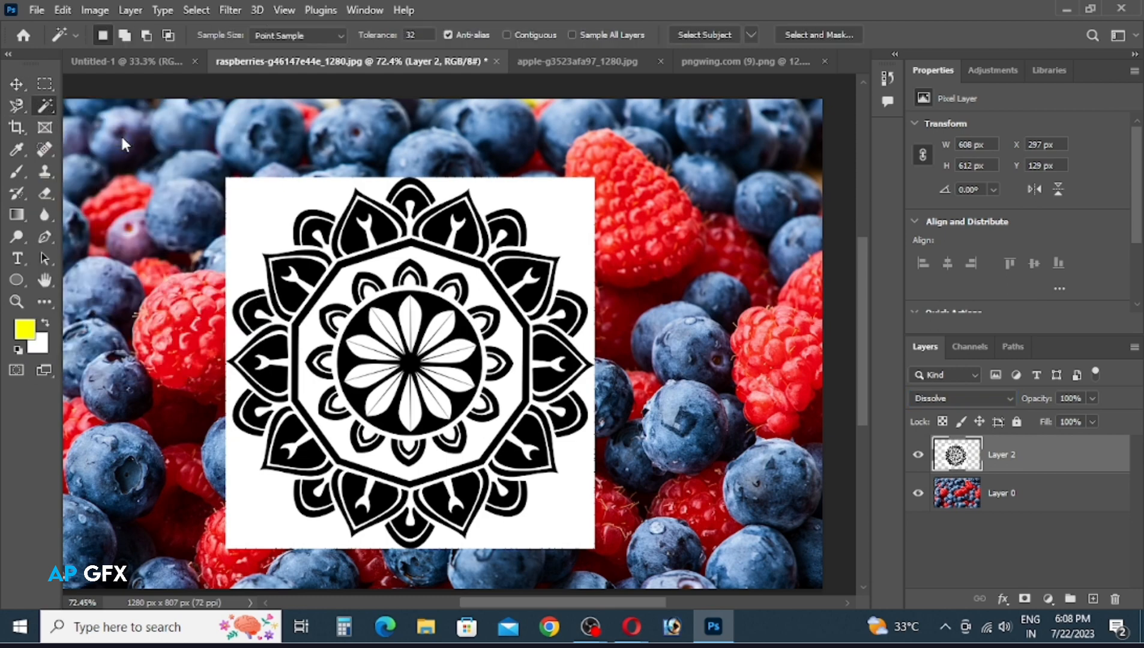
pyautogui.click(273, 197)
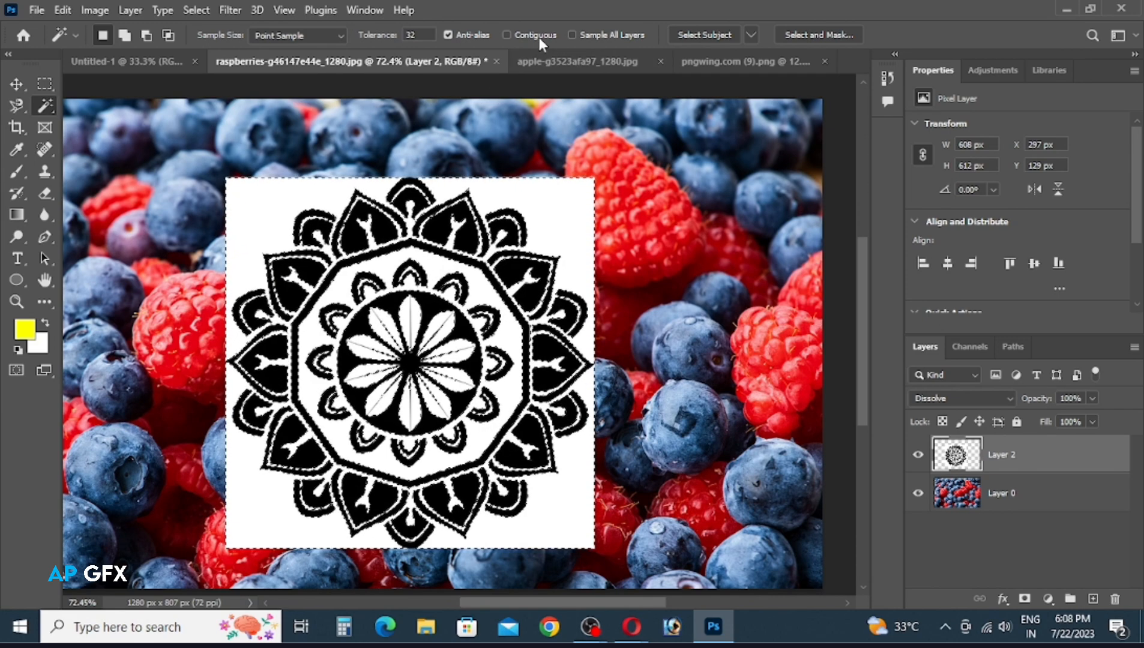
pyautogui.click(509, 34)
pyautogui.press('Delete')
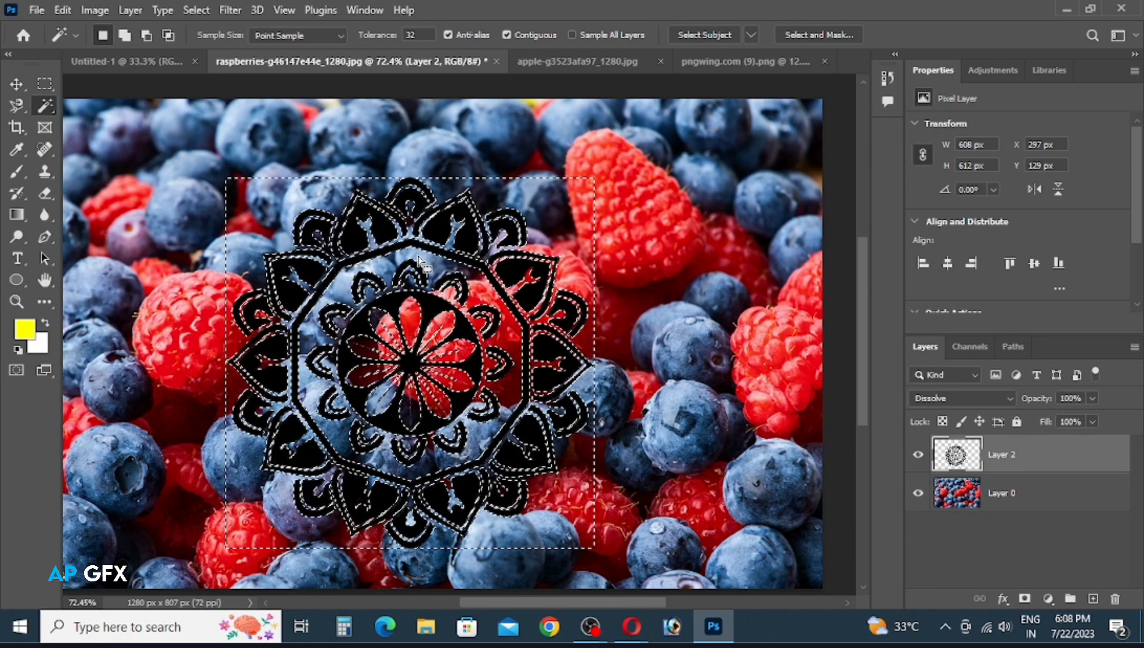
pyautogui.hotkey('ctrl', 'd')
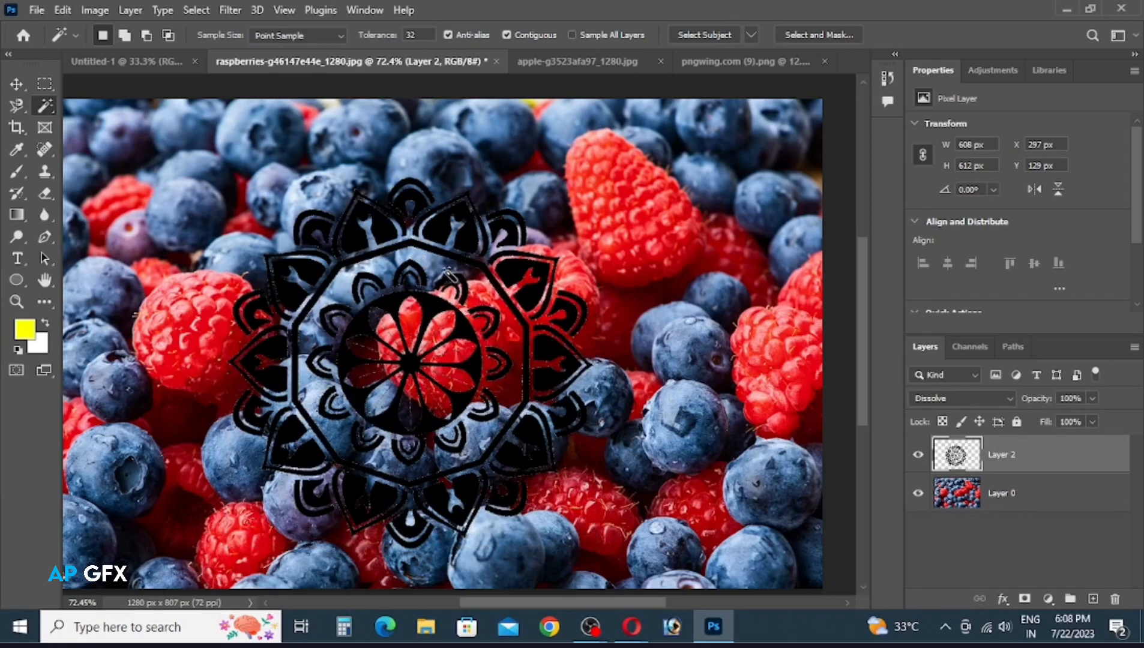
# Undo the deletion of the mandala's white areas and clear the selection.
pyautogui.moveTo(356, 302); pyautogui.dragTo(359, 376)
pyautogui.click(586, 401)
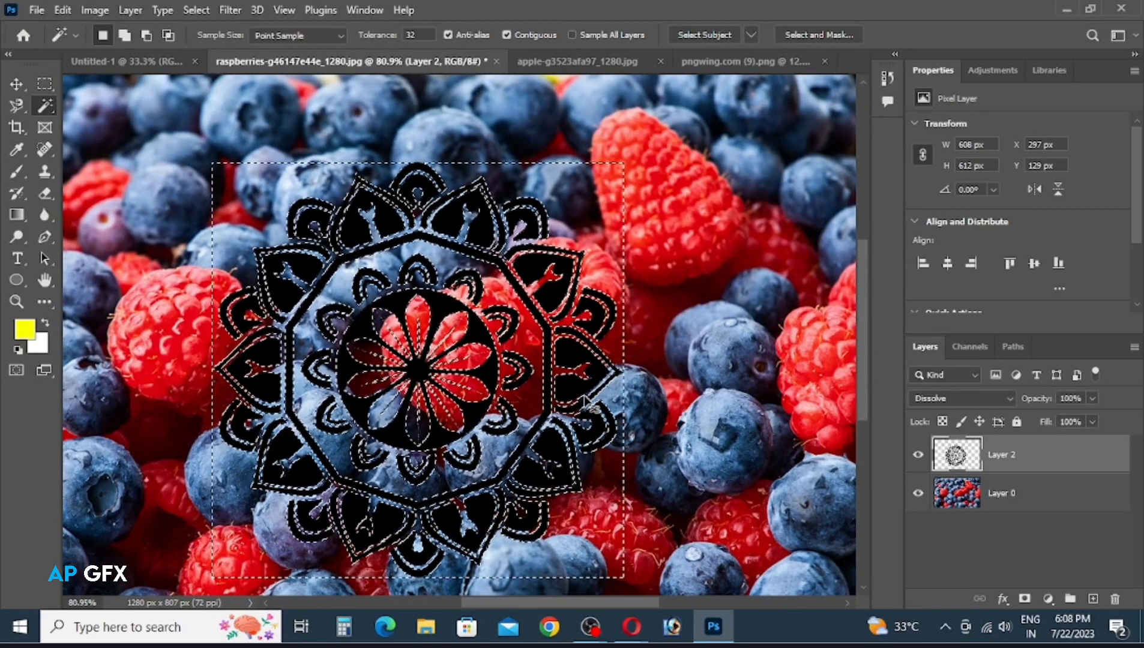
pyautogui.hotkey('ctrl', 'z')
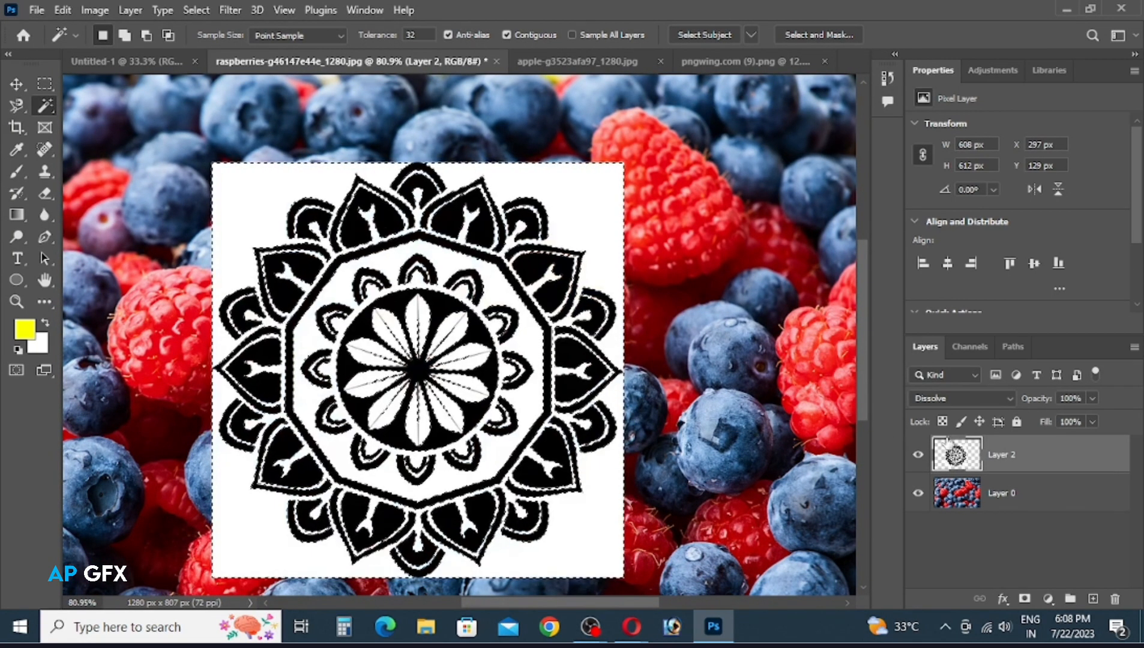
pyautogui.hotkey('ctrl', 'd')
# Set the mandala layer's blend mode to Darken and move the mandala to about X 375 px, Y 98 px.
pyautogui.click(972, 399)
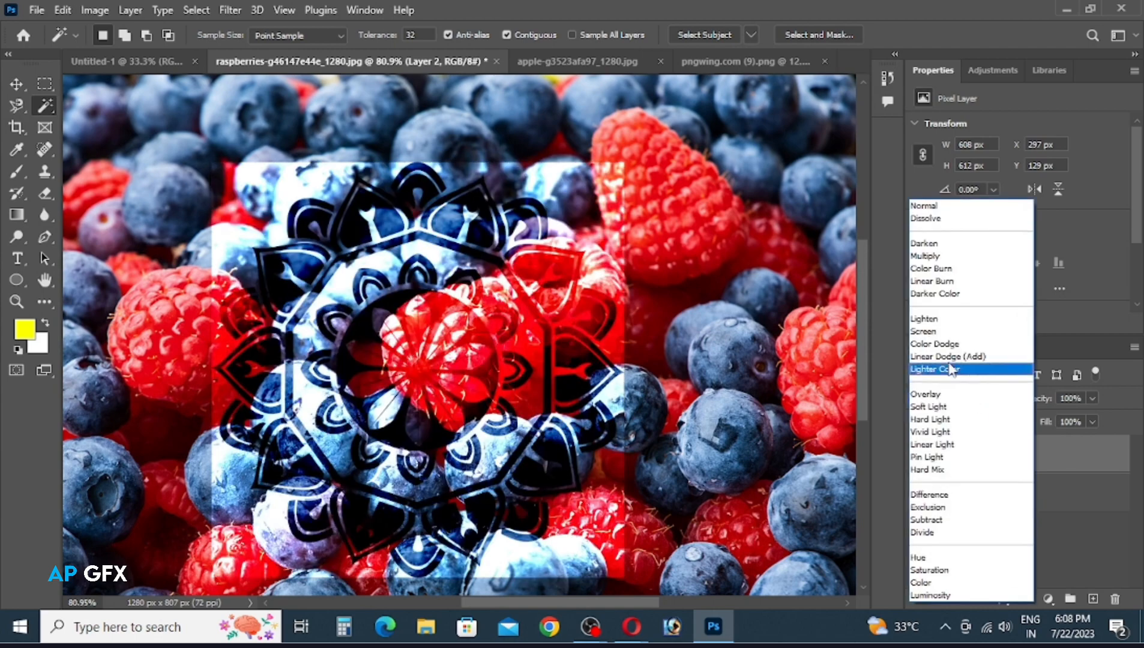
pyautogui.click(927, 243)
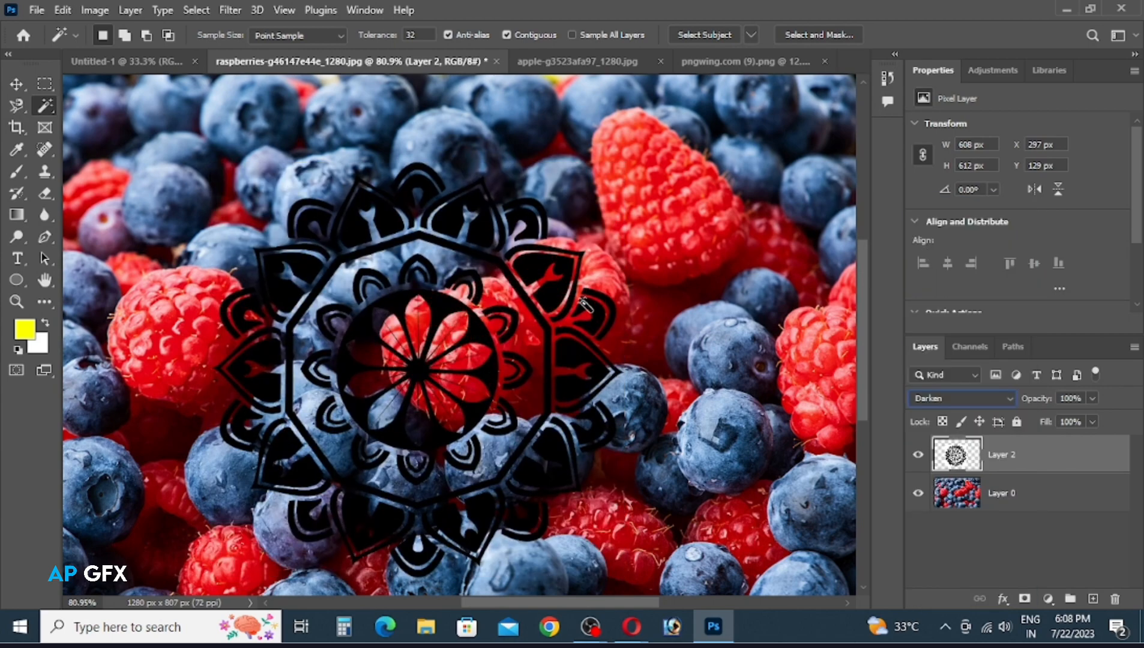
pyautogui.moveTo(577, 323)
pyautogui.mouseDown()
pyautogui.moveTo(652, 398)
pyautogui.moveTo(565, 338)
pyautogui.mouseUp()
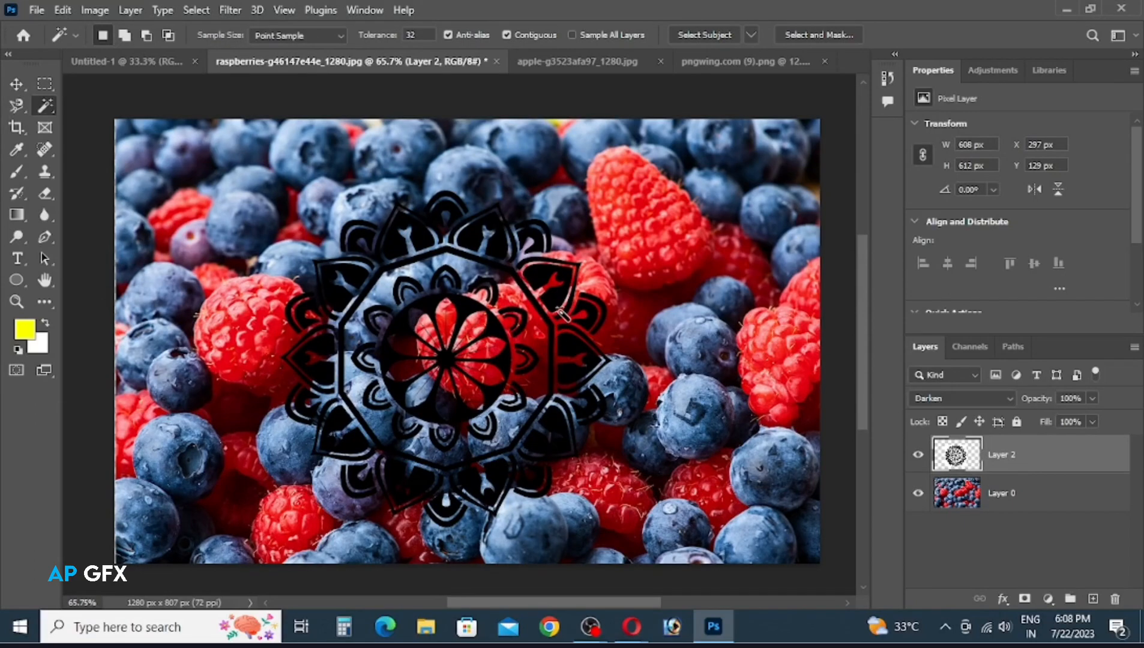
pyautogui.press('v')
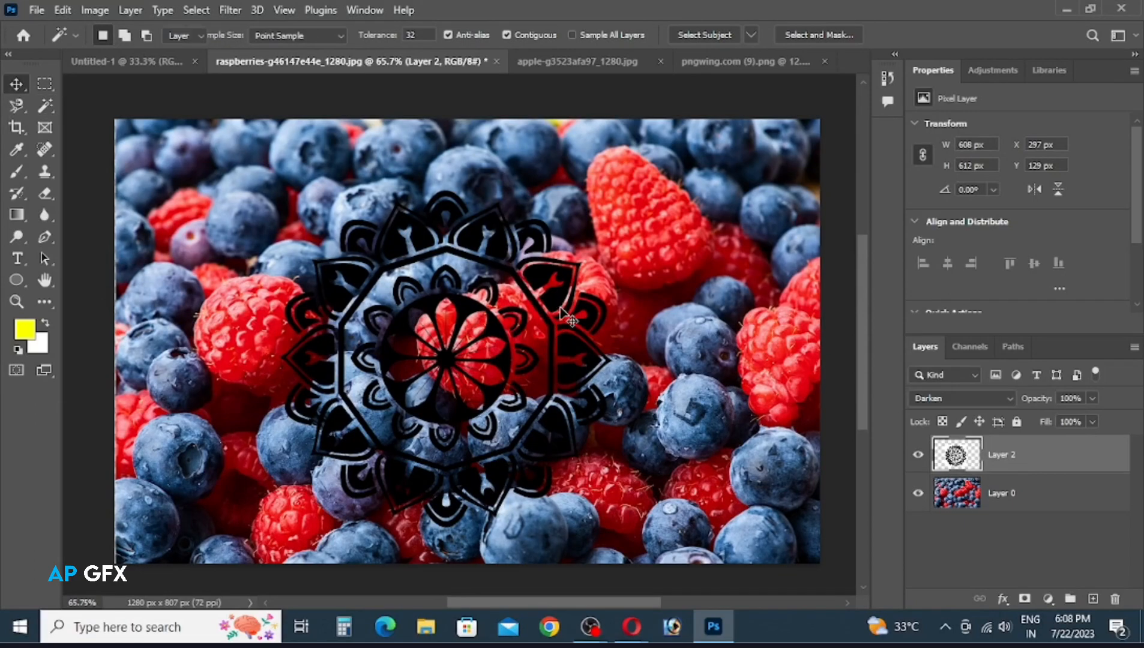
pyautogui.moveTo(561, 310); pyautogui.dragTo(602, 291)
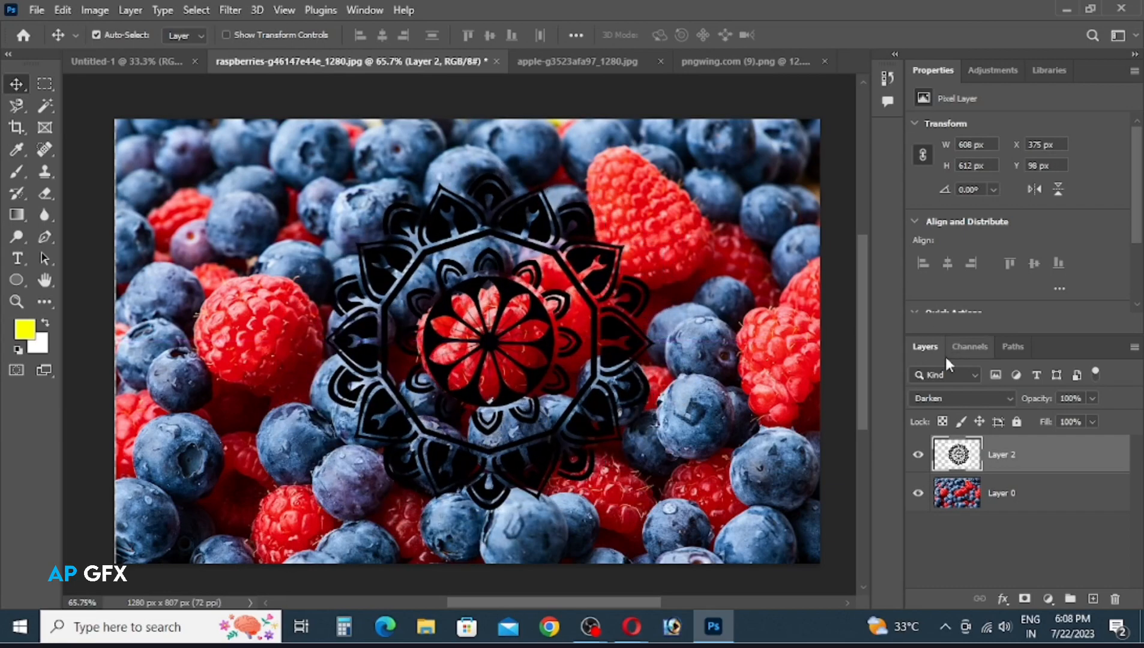
# Reset the mandala layer's blend mode to Normal, set it to Lighten, and examine the blended mandala up close.
pyautogui.click(960, 399)
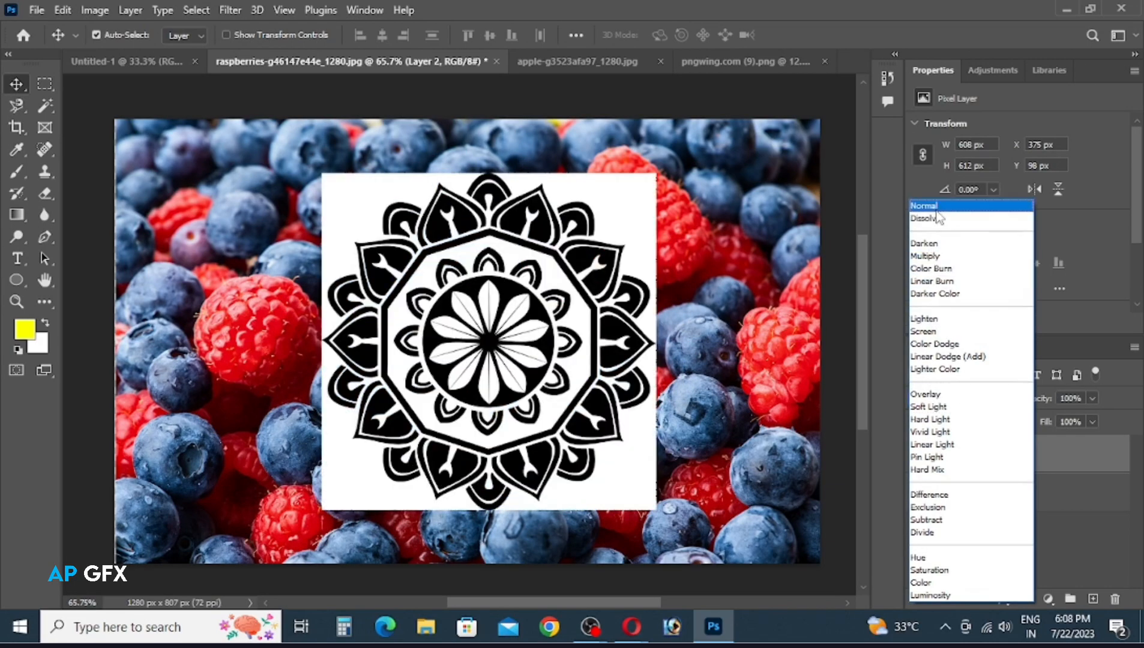
pyautogui.click(935, 207)
pyautogui.click(1002, 395)
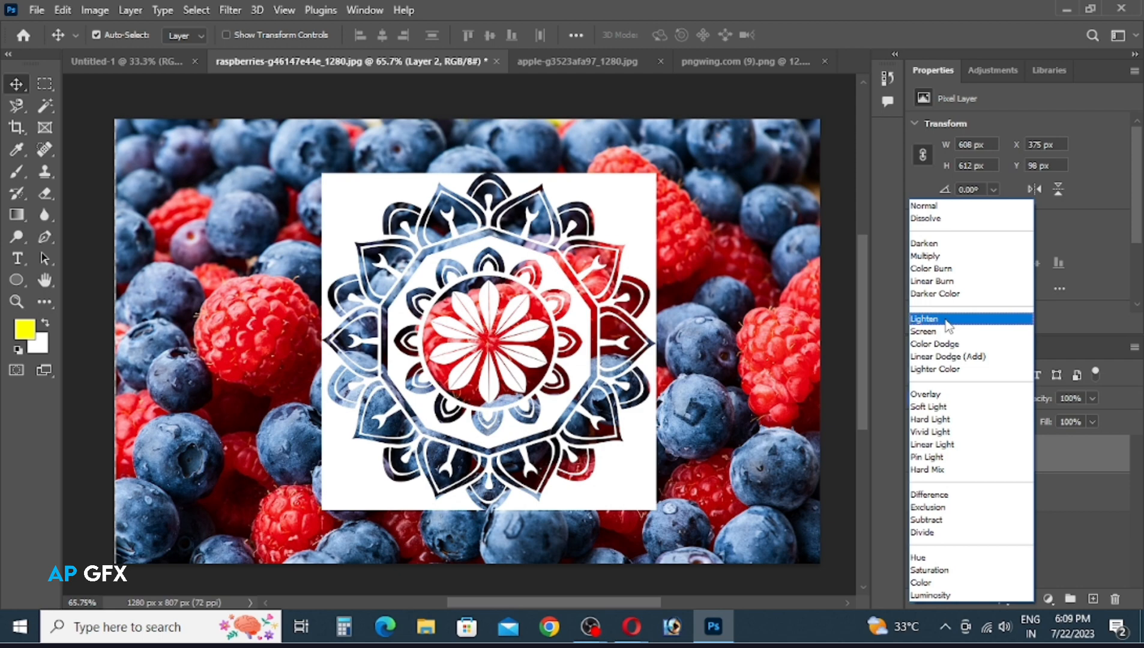
pyautogui.click(947, 323)
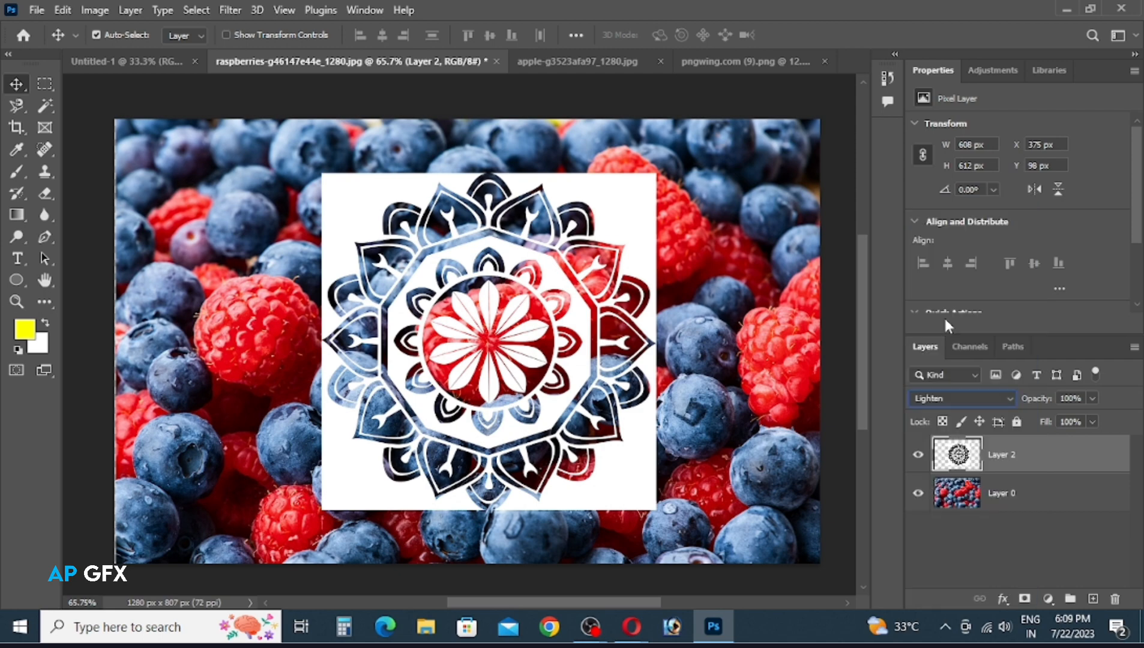
pyautogui.moveTo(463, 292); pyautogui.dragTo(510, 318)
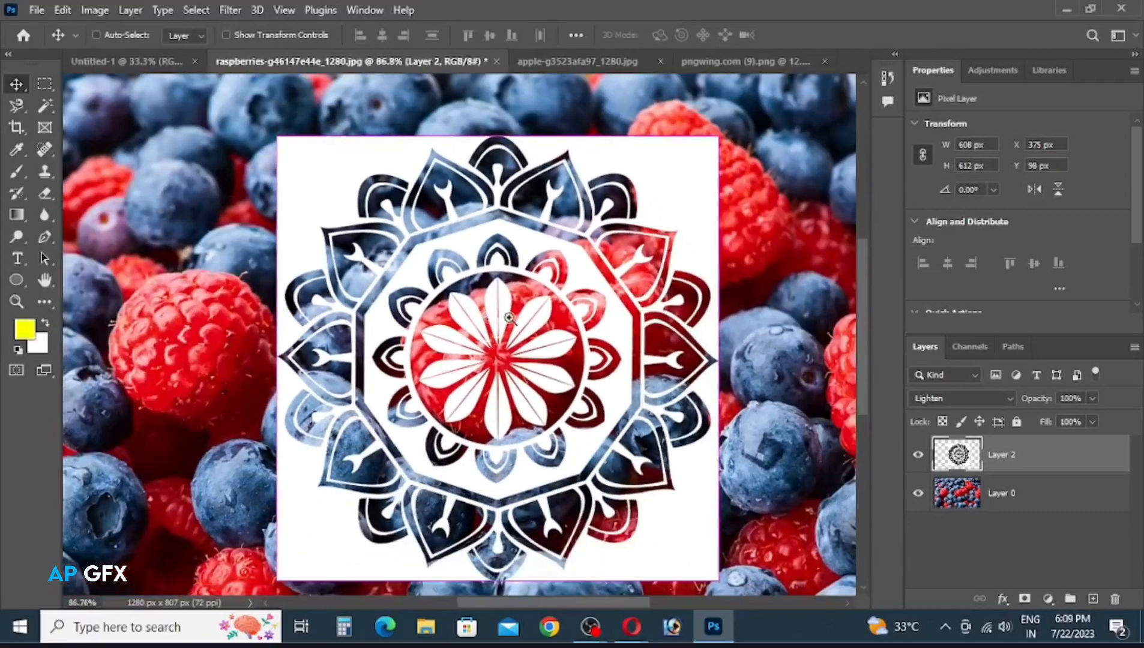
# Cycle the mandala layer's blend mode from Lighten through Overlay to Vivid Light.
pyautogui.click(968, 401)
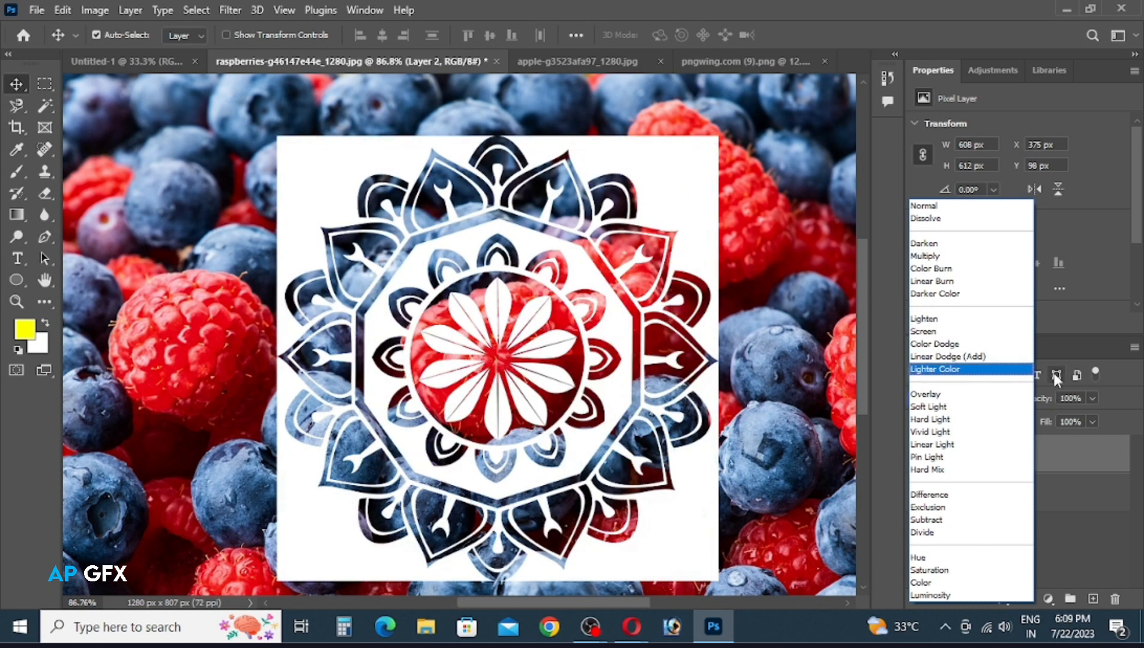
pyautogui.click(1134, 421)
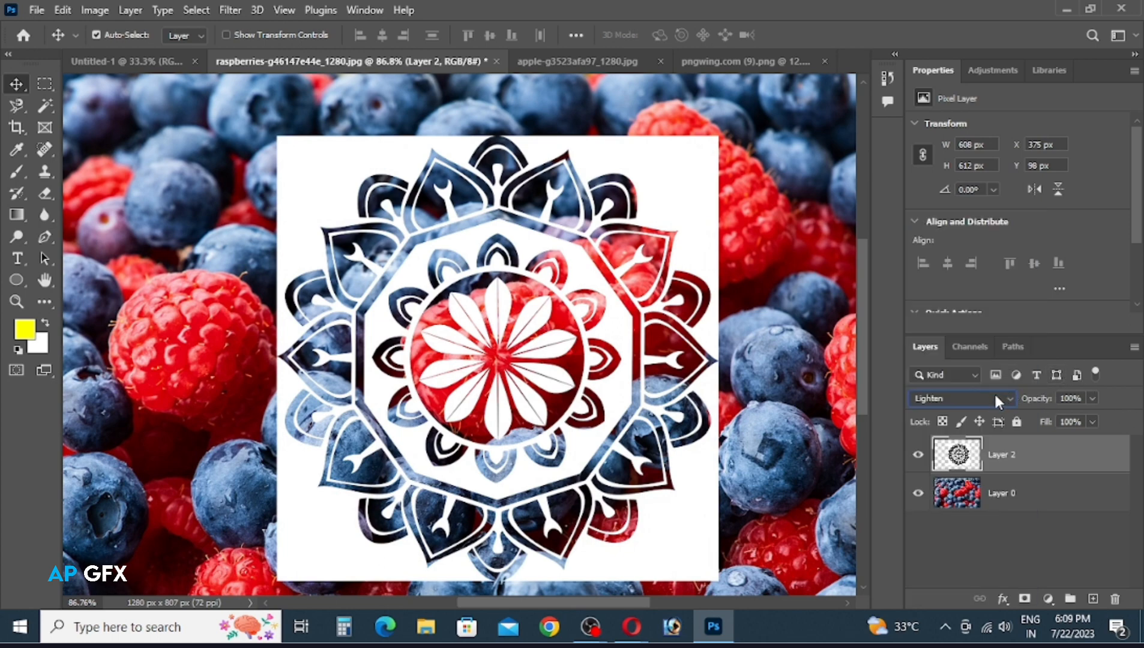
pyautogui.scroll(-6, 994, 392)
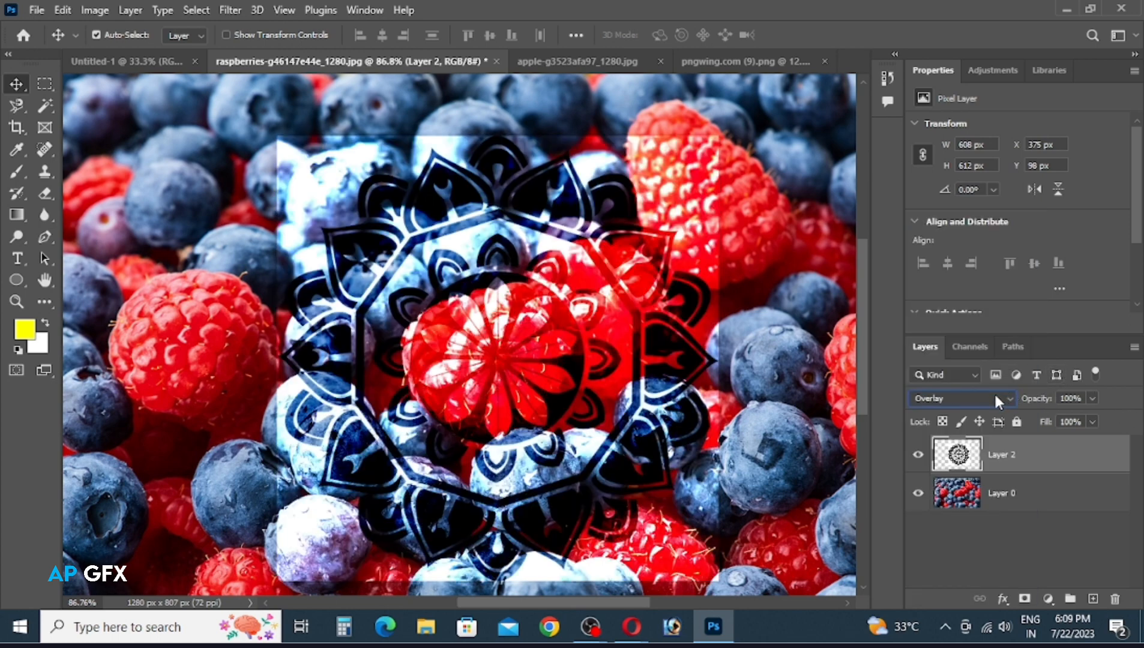
pyautogui.scroll(-2, 995, 392)
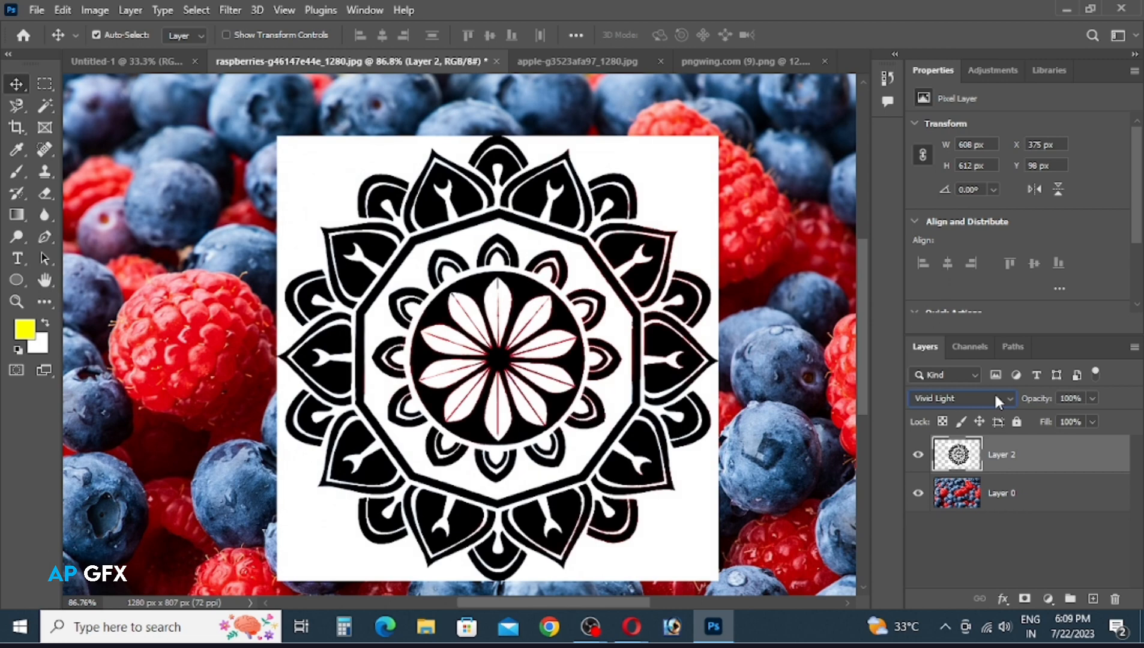
# Cycle the mandala layer's blend mode from Vivid Light through Hard Mix to Exclusion and browse the remaining modes.
pyautogui.scroll(-4, 994, 392)
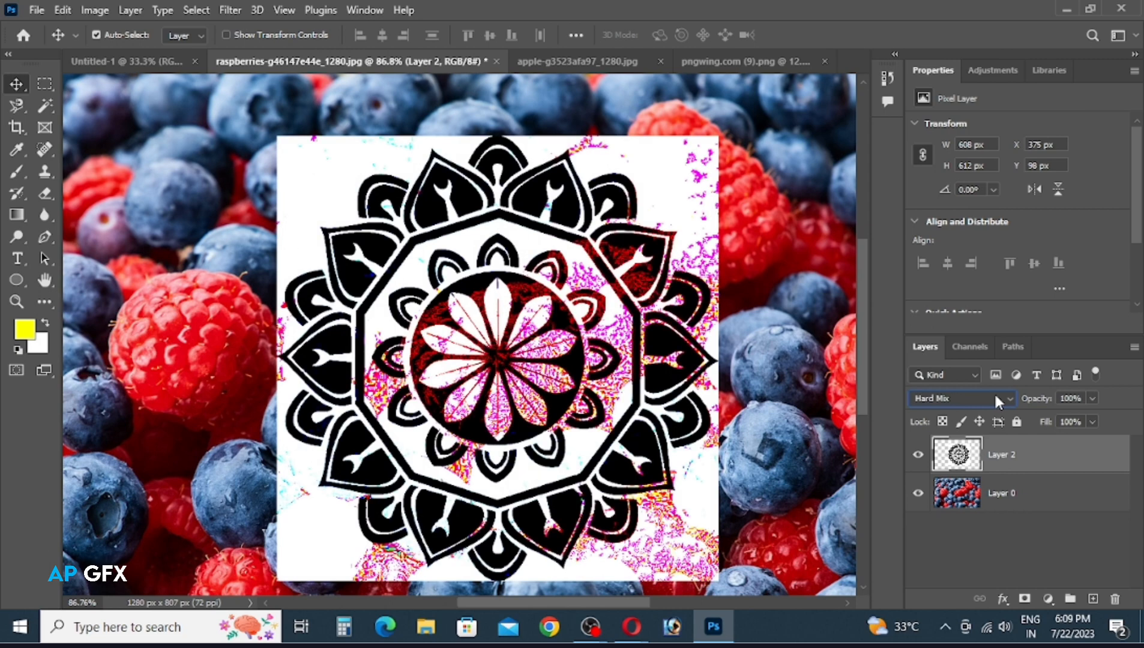
pyautogui.scroll(-1, 995, 401)
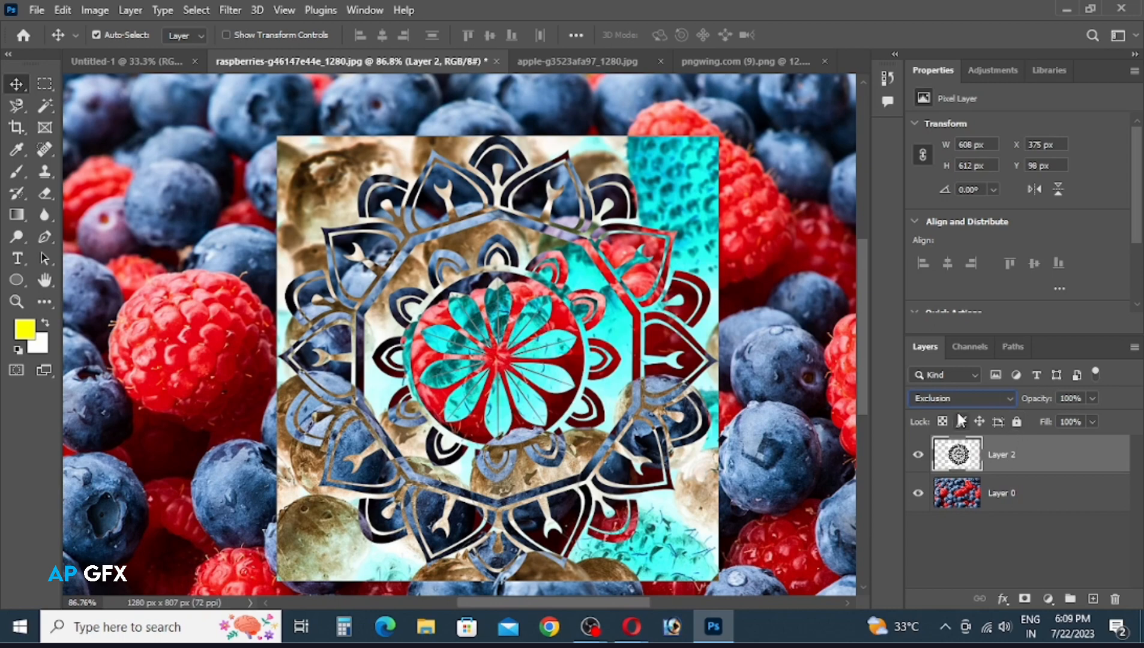
pyautogui.click(1012, 401)
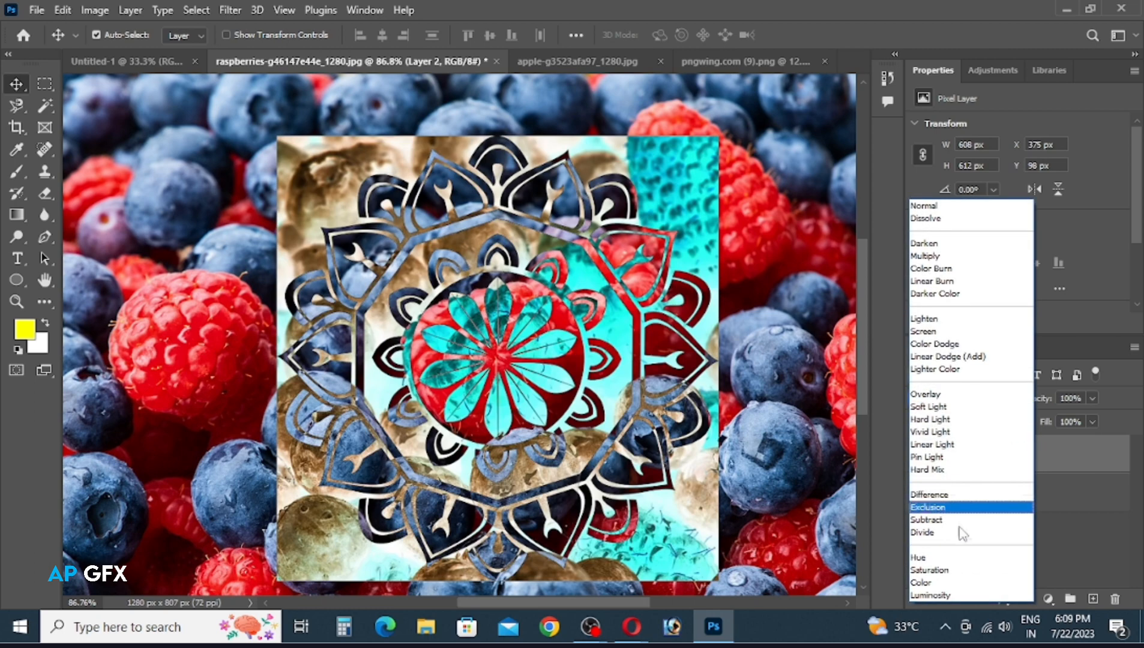
pyautogui.press('Escape')
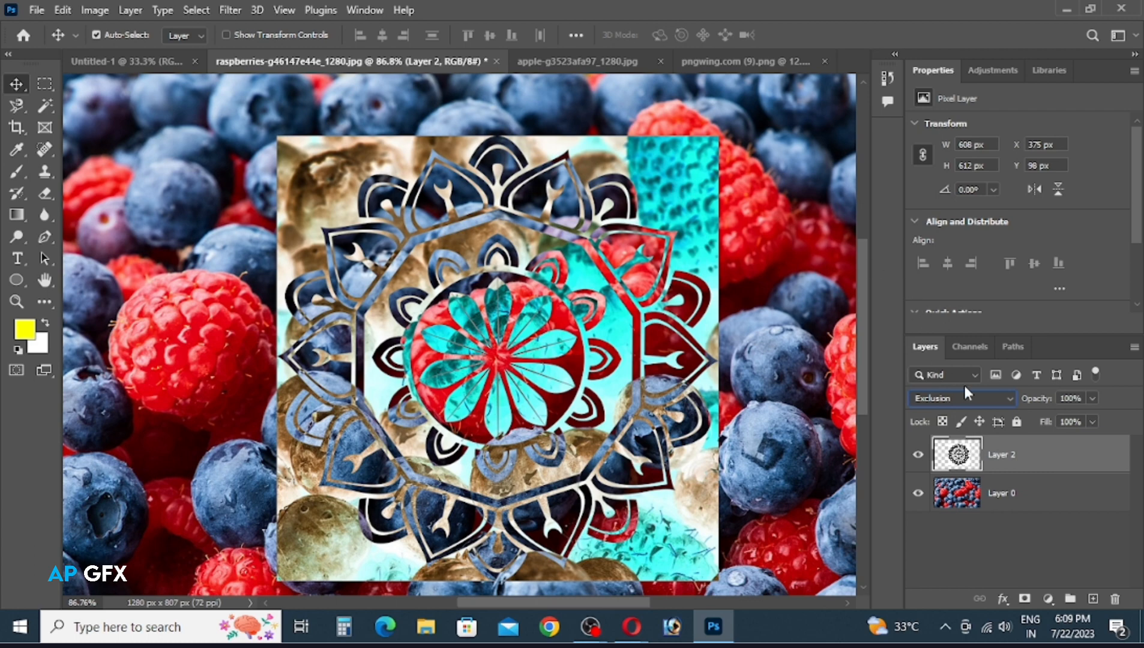
# Reset the mandala layer's blend mode to Normal and move the mandala to about X 395 px, Y 75 px.
pyautogui.click(991, 406)
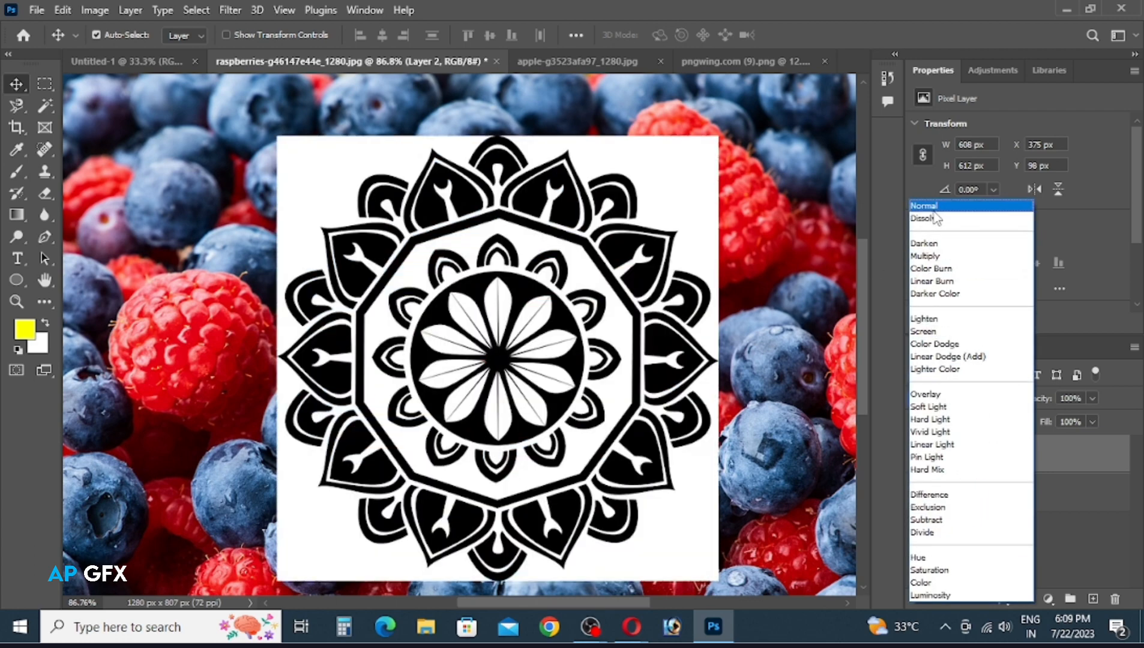
pyautogui.click(932, 210)
pyautogui.moveTo(694, 230)
pyautogui.mouseDown()
pyautogui.moveTo(695, 186)
pyautogui.moveTo(695, 216)
pyautogui.mouseUp()
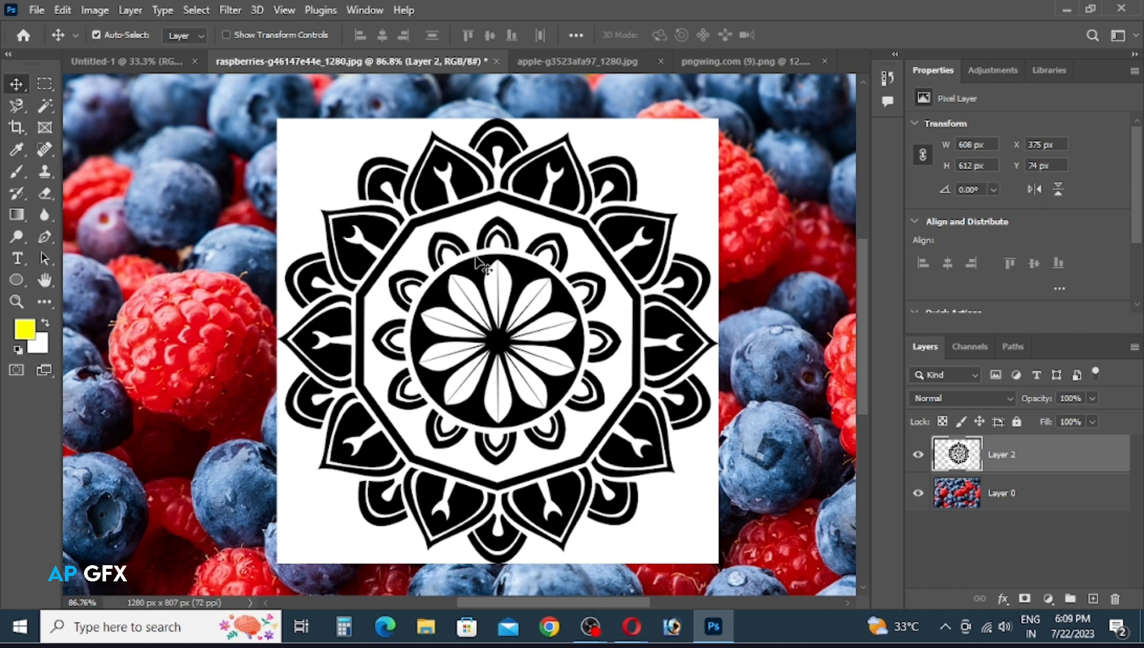
pyautogui.press('ctrl')
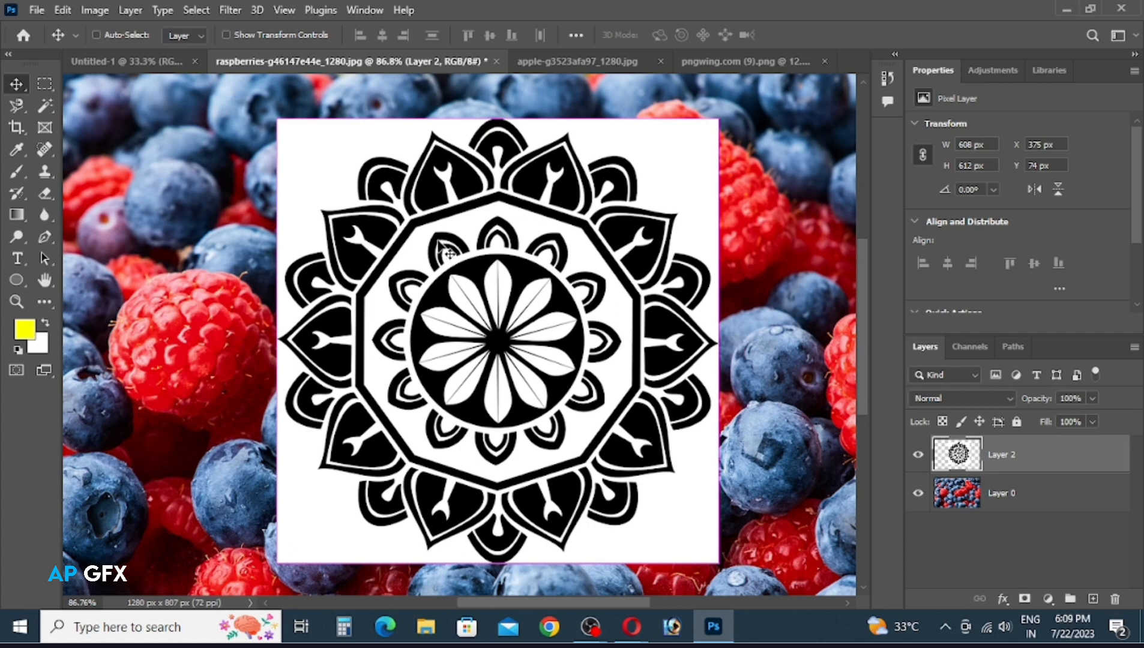
pyautogui.moveTo(478, 262); pyautogui.dragTo(490, 263)
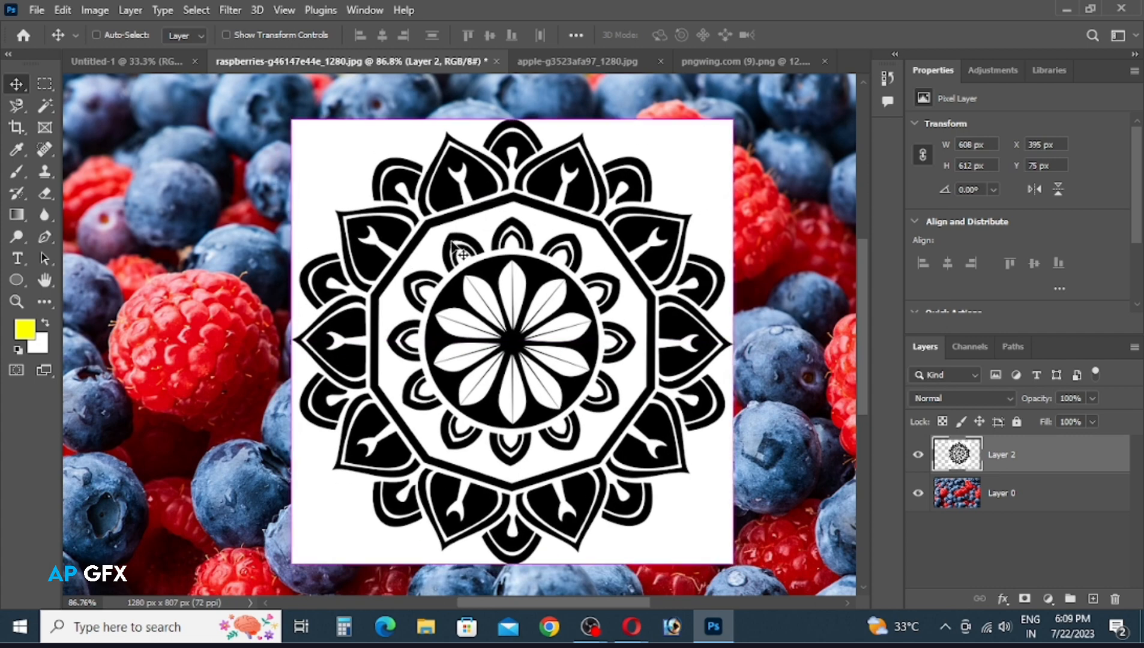
# Set the mandala layer's blend mode to Lighten and invert the mandala's colours.
pyautogui.click(947, 399)
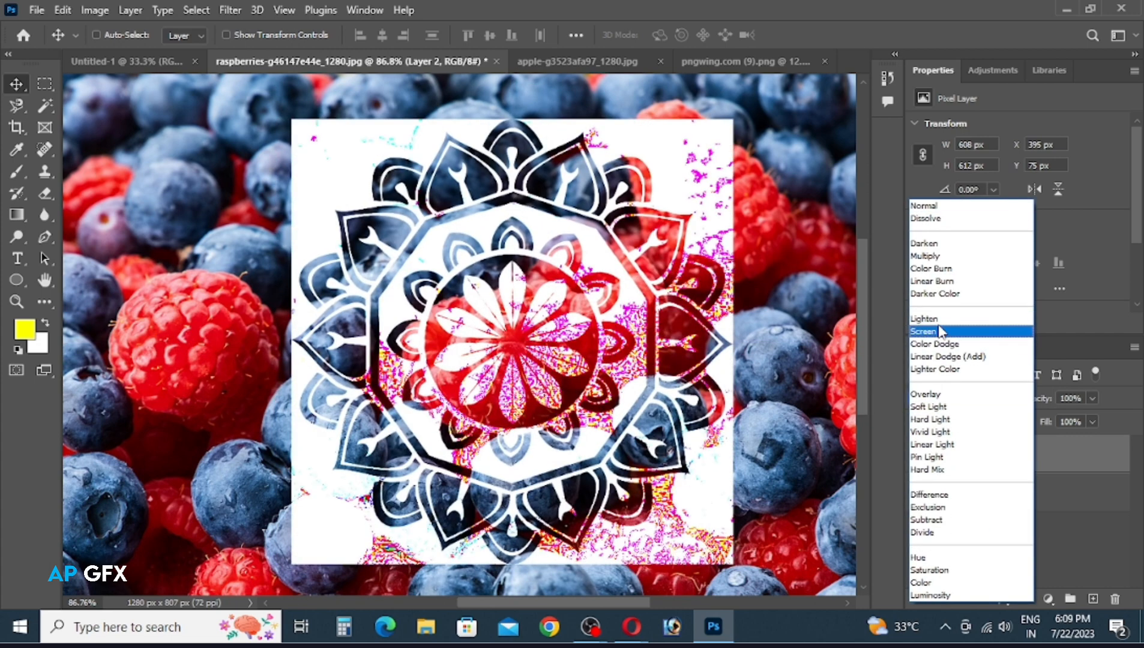
pyautogui.click(940, 320)
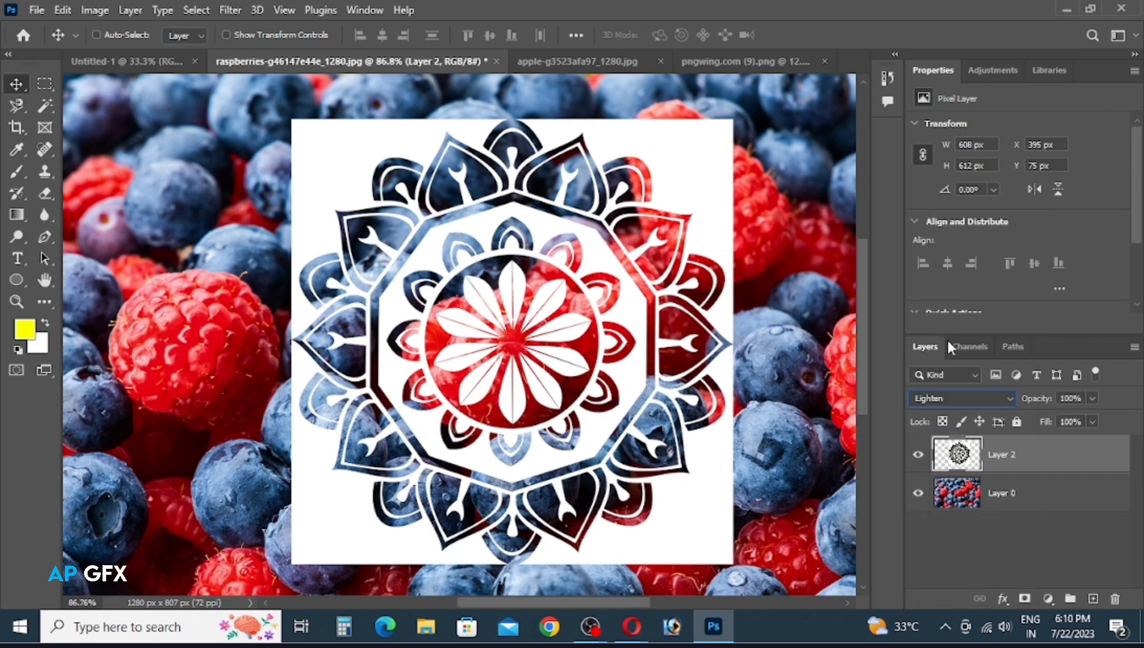
pyautogui.hotkey('ctrl', 'i')
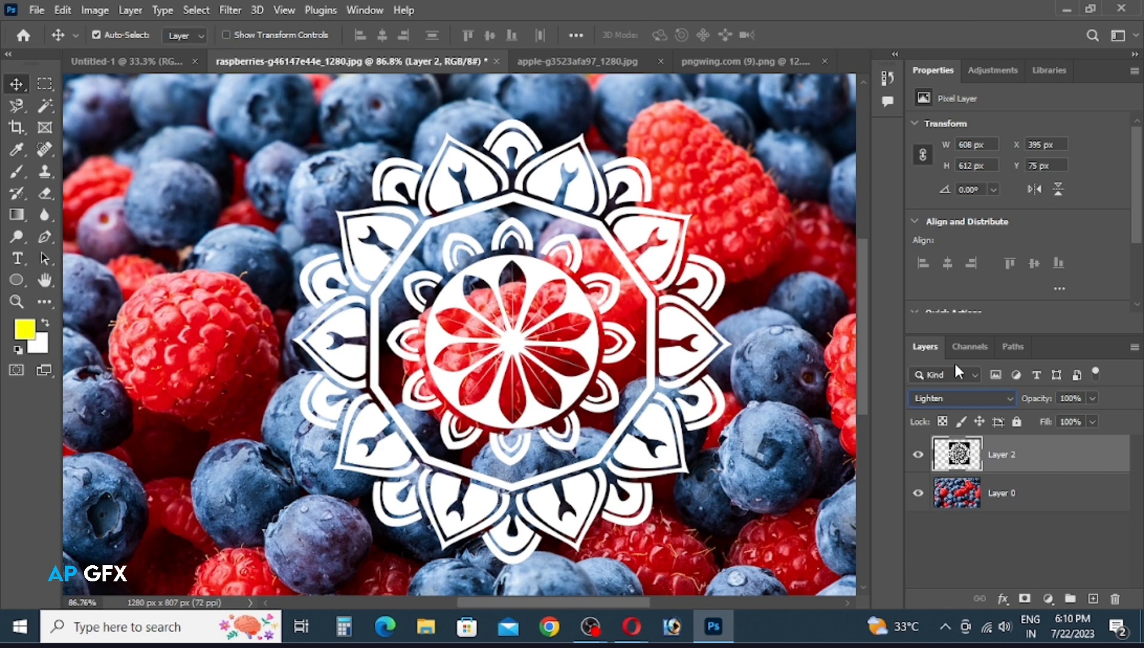
pyautogui.click(977, 402)
pyautogui.click(949, 323)
# Set the inverted mandala layer's blend mode to Darken and move it to about X 361 px, Y 67 px.
pyautogui.click(1005, 396)
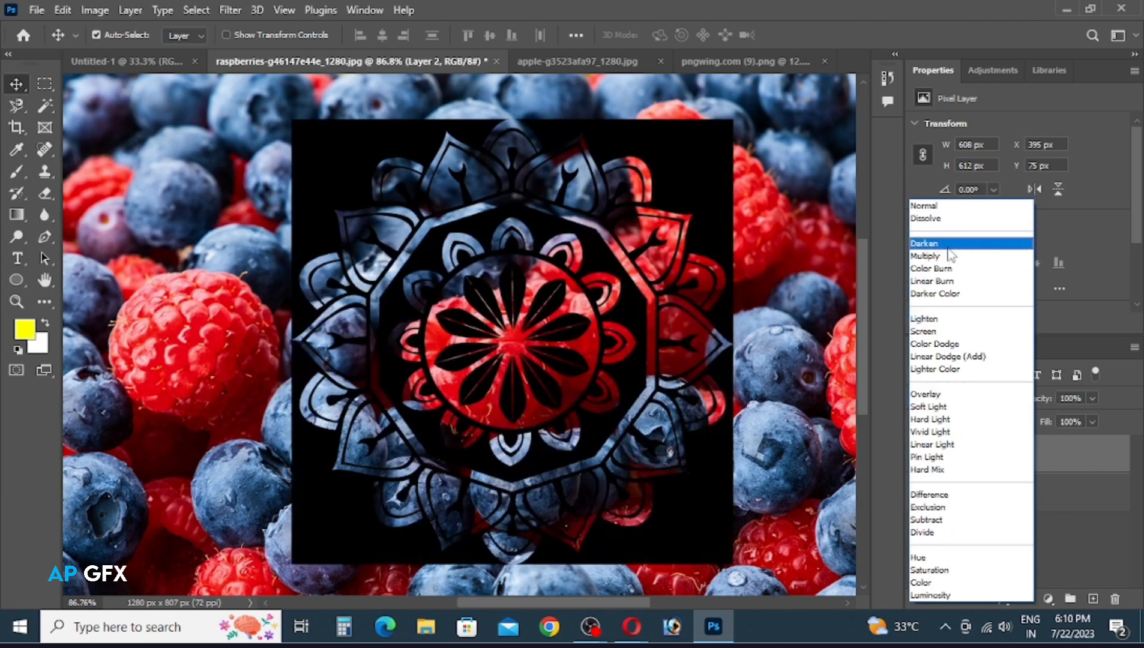
pyautogui.click(948, 246)
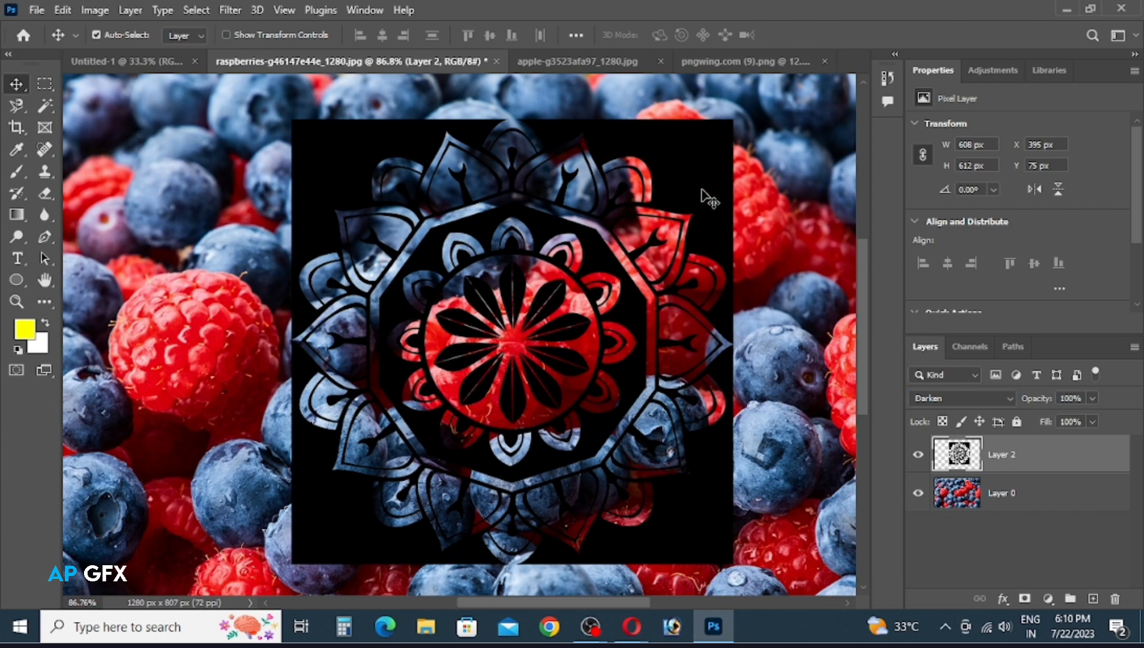
pyautogui.moveTo(707, 196); pyautogui.dragTo(679, 189)
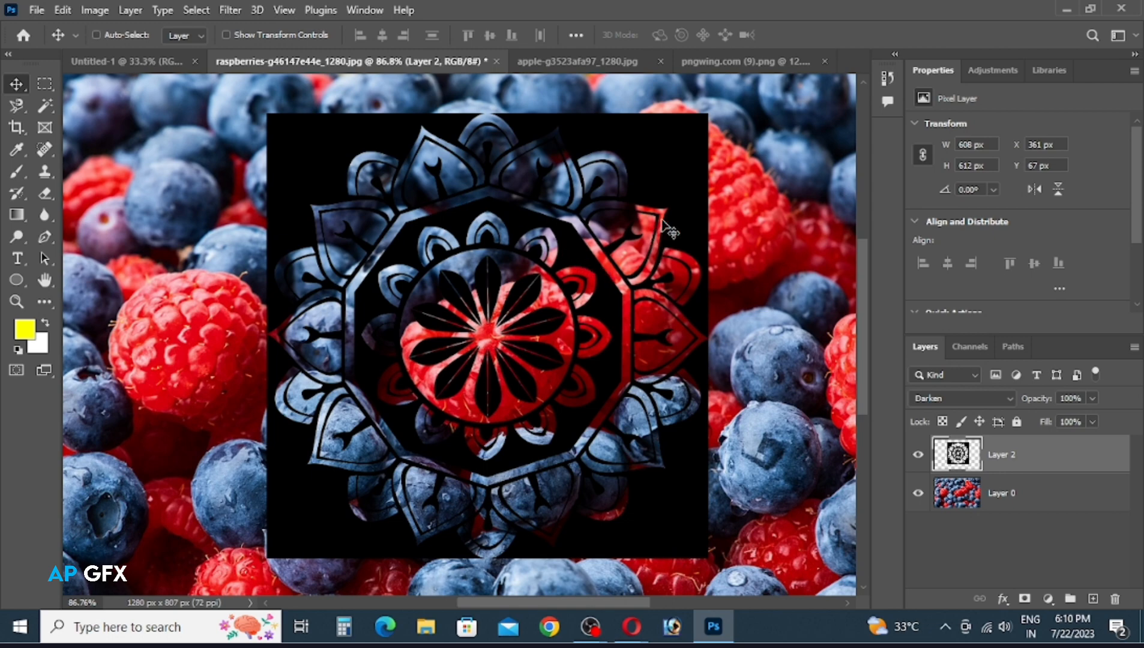
# Invert the mandala back to its original colours and set its layer's blend mode to Lighten.
pyautogui.hotkey('ctrl', 'i')
pyautogui.press('ctrl')
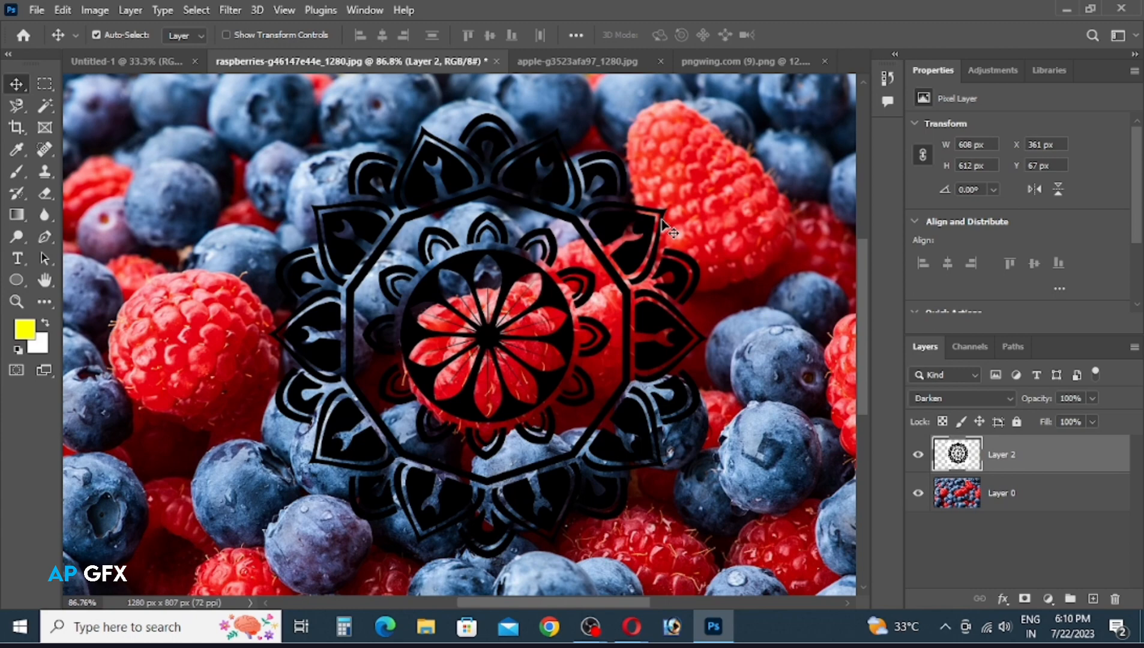
pyautogui.click(944, 400)
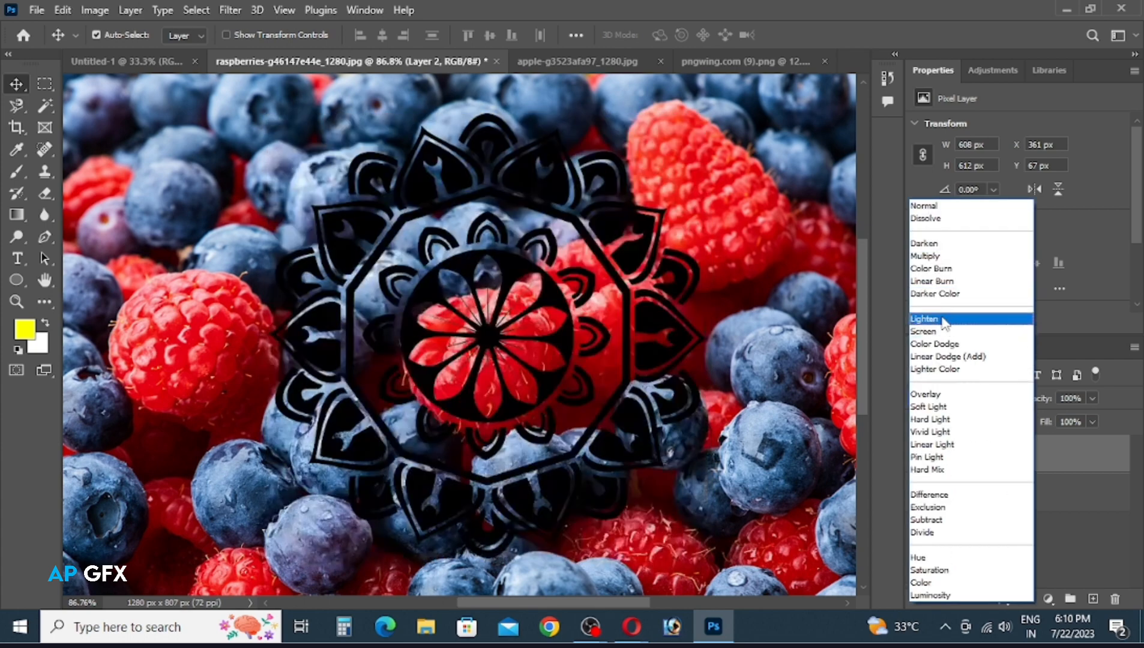
pyautogui.click(944, 320)
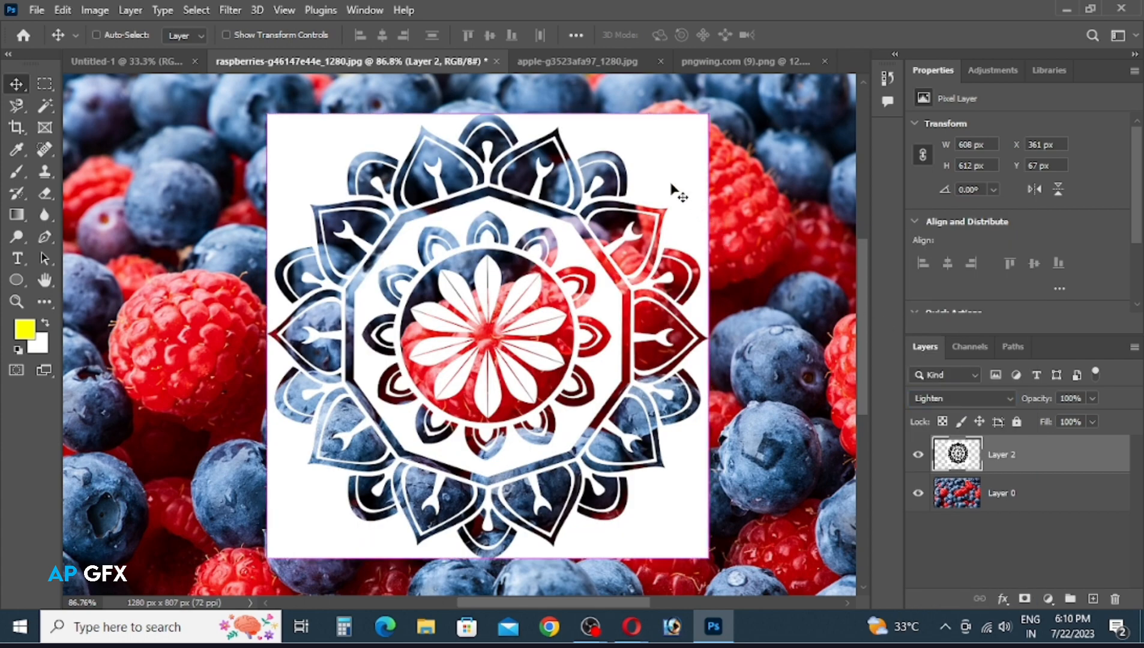
# Invert the mandala's colours under Lighten and move it to about X 347 px, Y 51 px.
pyautogui.hotkey('ctrl', 'i')
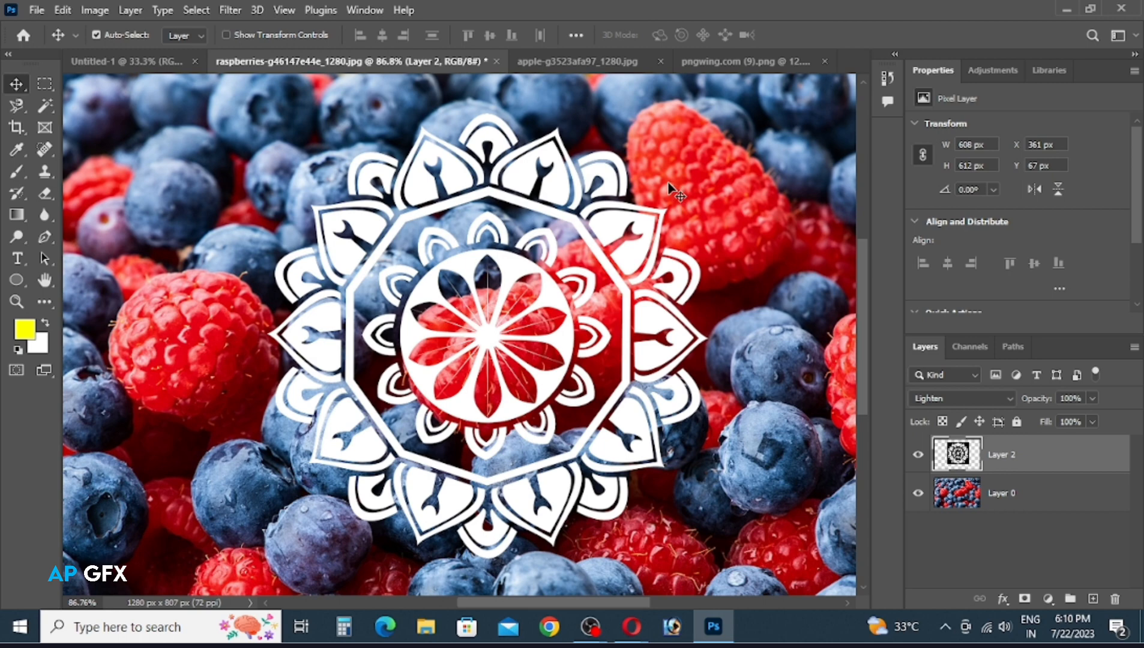
pyautogui.moveTo(639, 220); pyautogui.dragTo(630, 210)
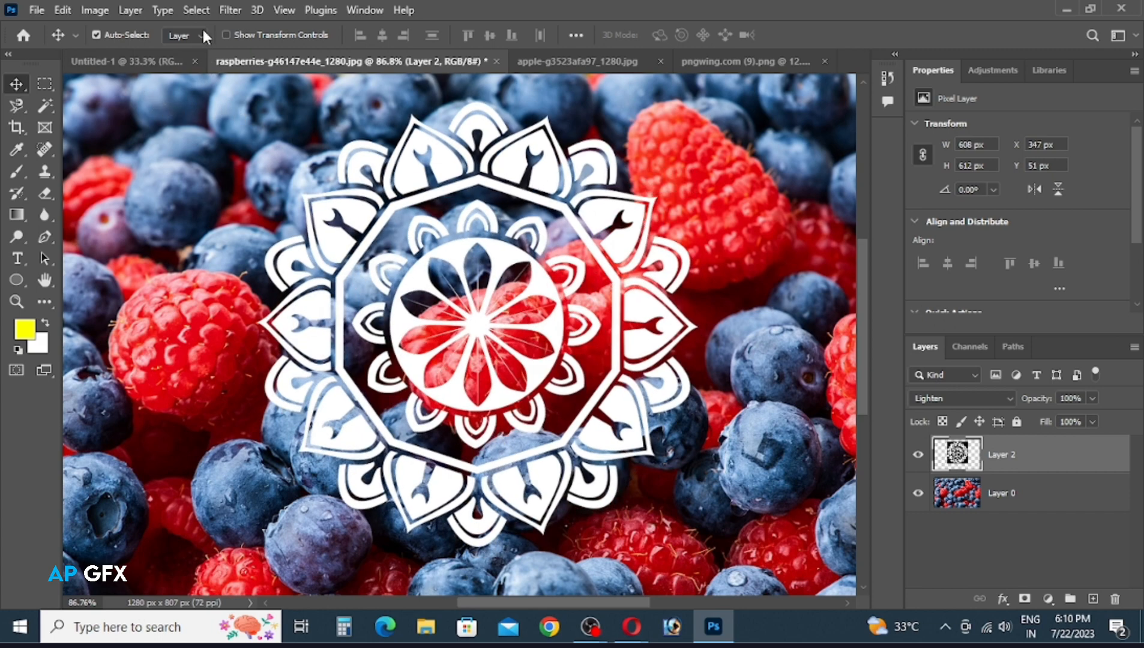
# Apply the Invert adjustment to the mandala layer and move it to about X 365 px, Y 47 px, keeping the Lighten blend mode.
pyautogui.click(102, 10)
pyautogui.moveTo(125, 54)
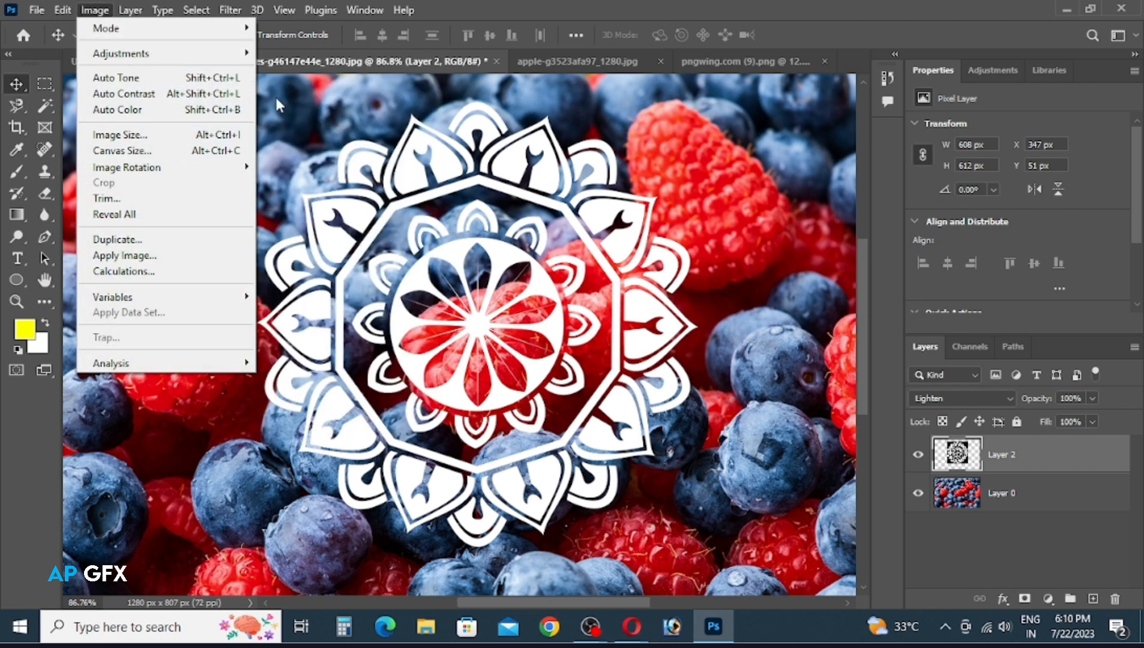
pyautogui.moveTo(173, 59)
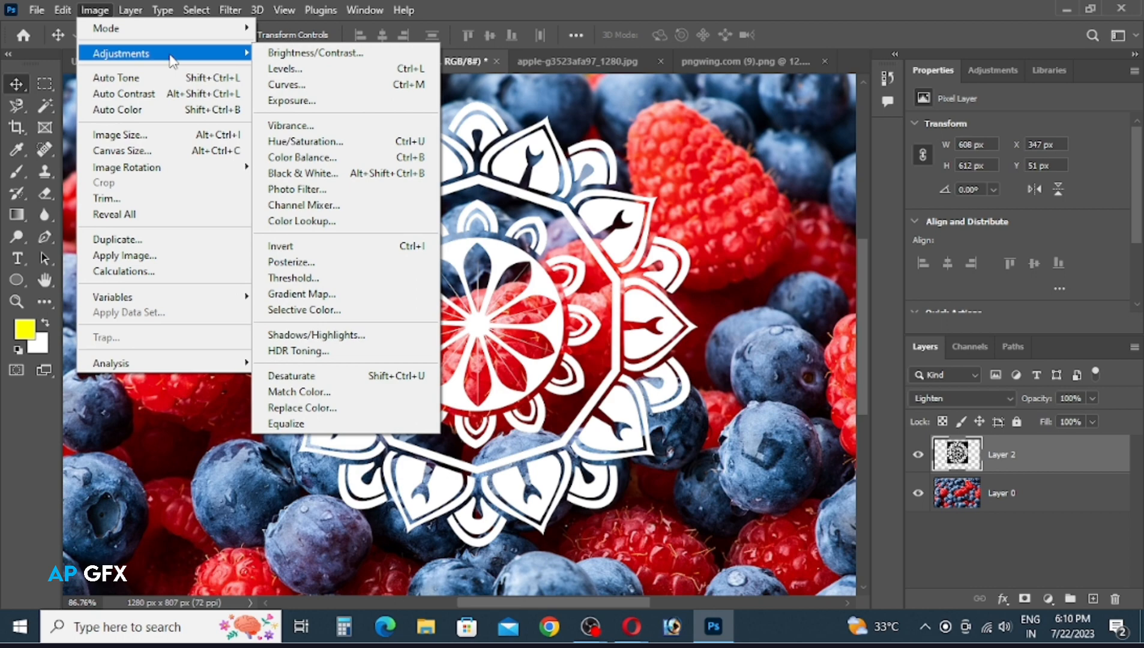
pyautogui.click(347, 249)
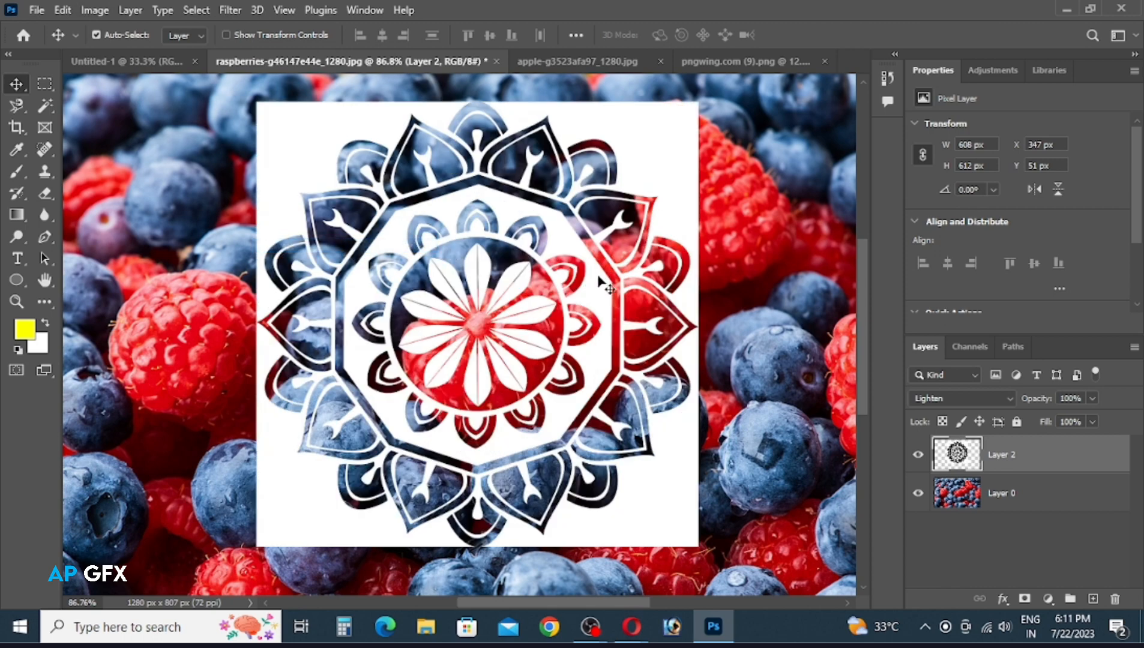
pyautogui.moveTo(599, 277); pyautogui.dragTo(610, 275)
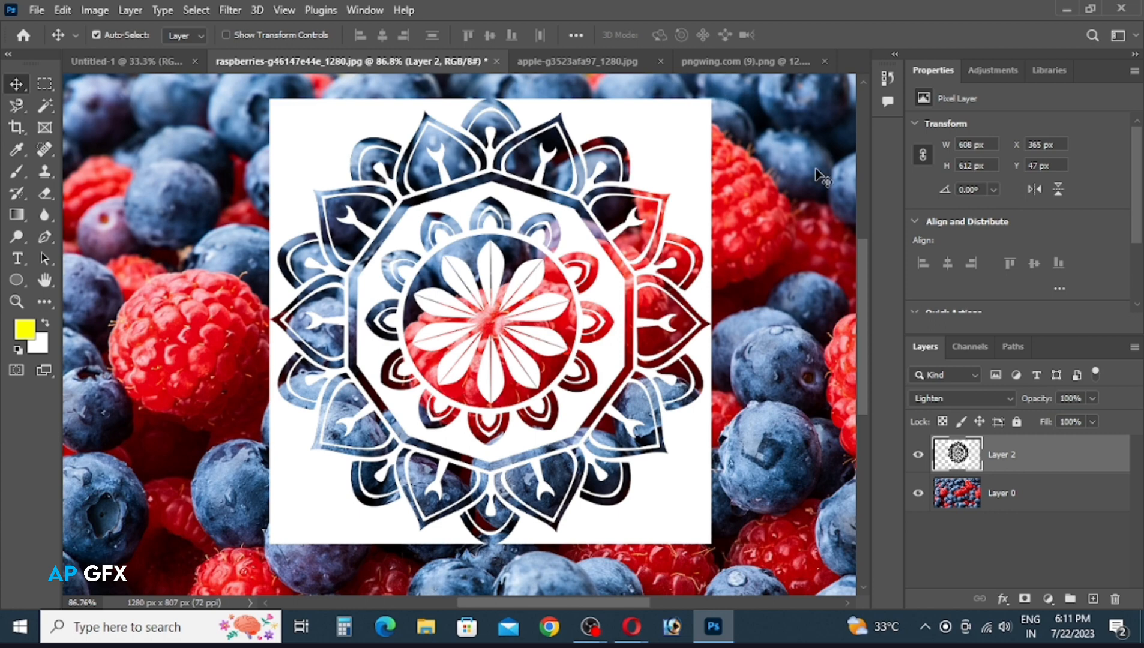
pyautogui.click(985, 398)
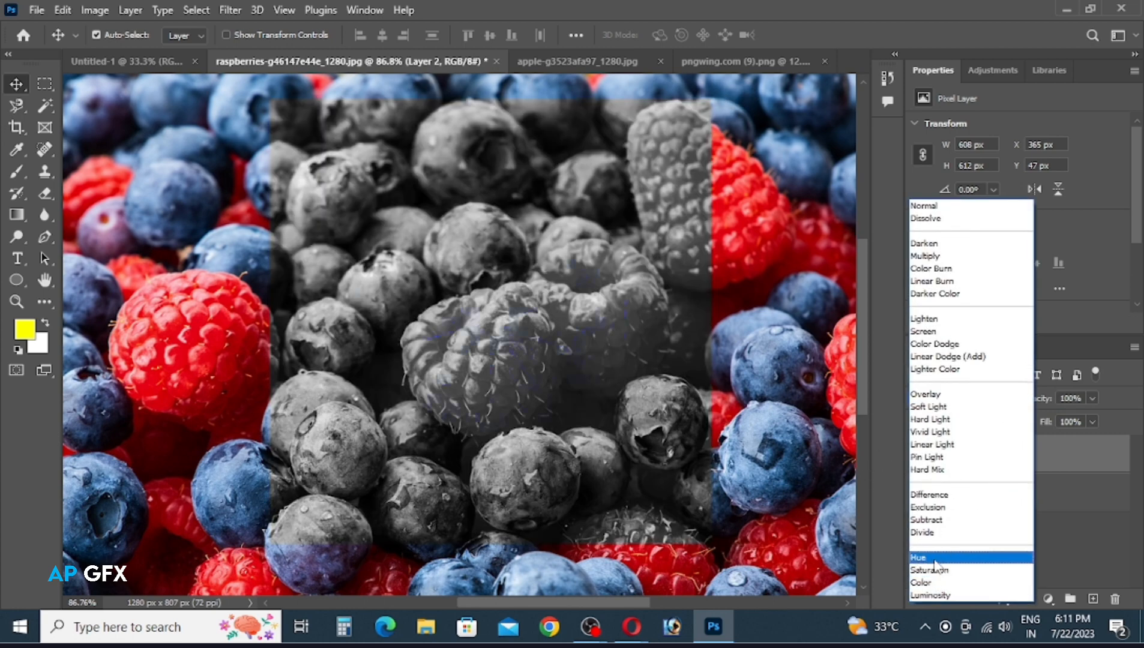
pyautogui.click(826, 473)
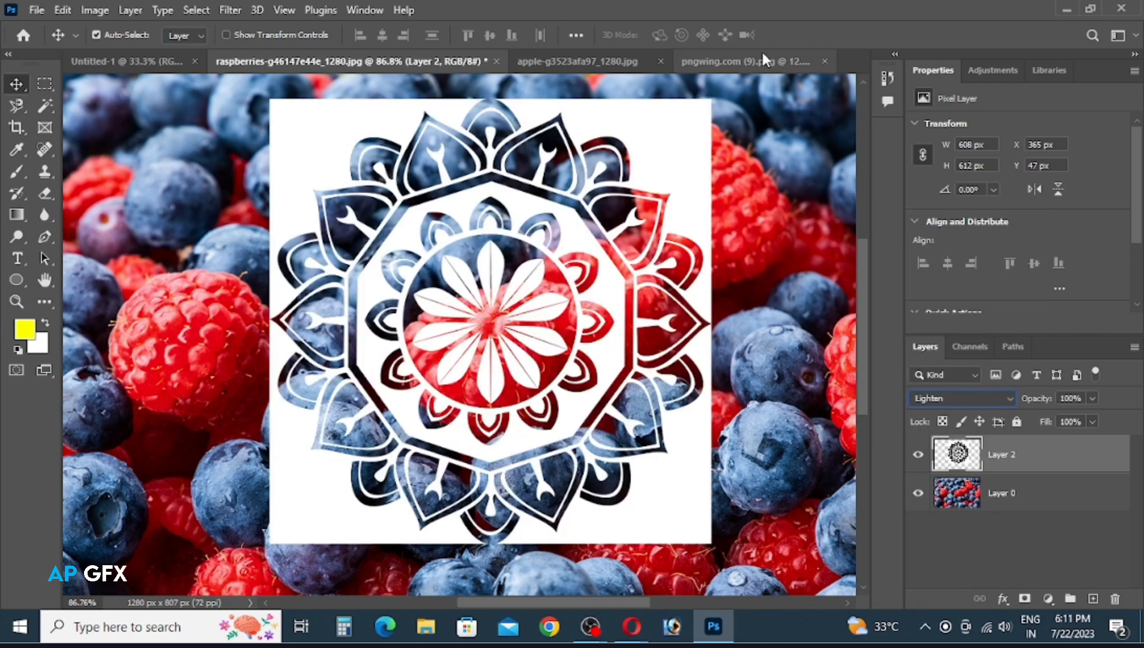
# Clear the selection in the apple image and add a new empty layer above the Background.
pyautogui.click(602, 66)
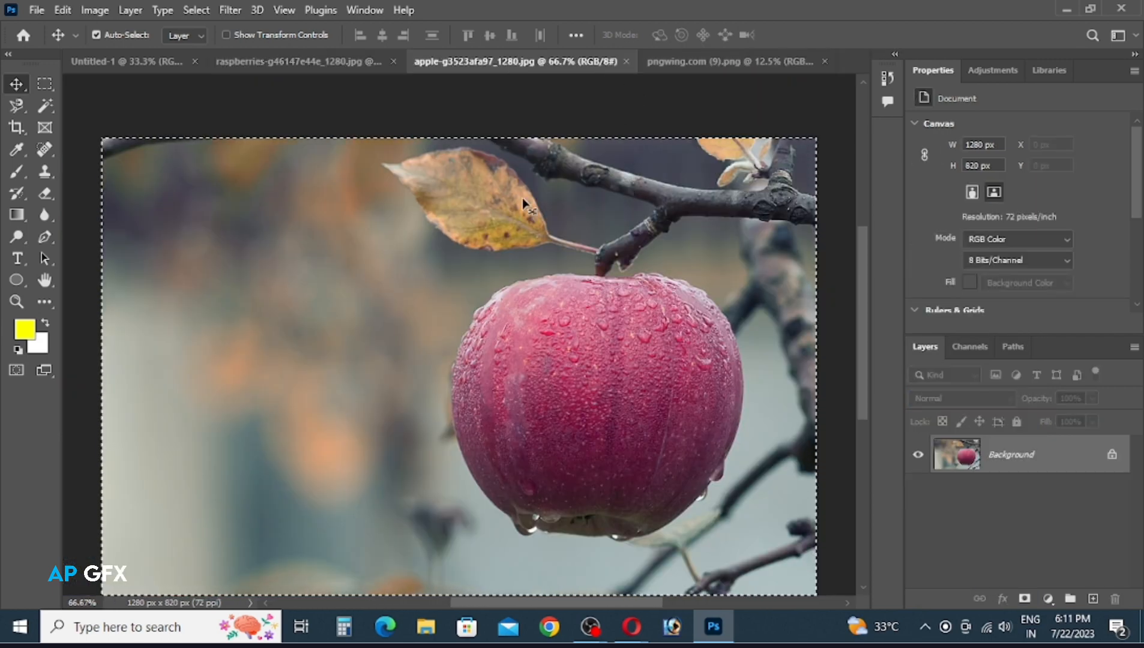
pyautogui.hotkey('ctrl', 'd')
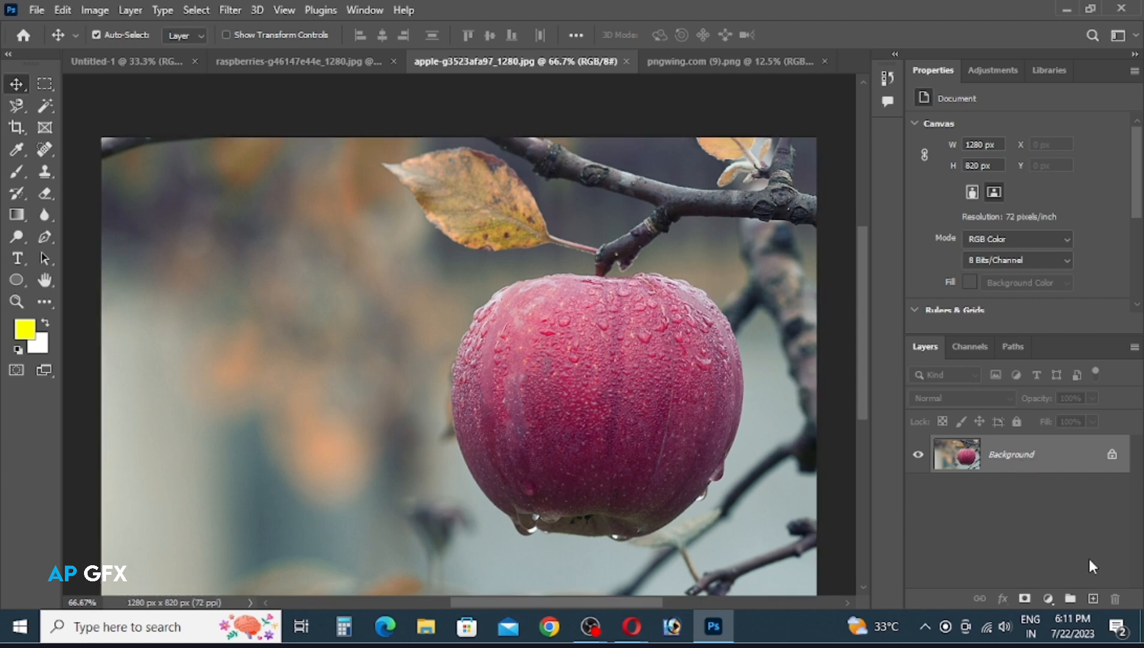
pyautogui.click(1093, 599)
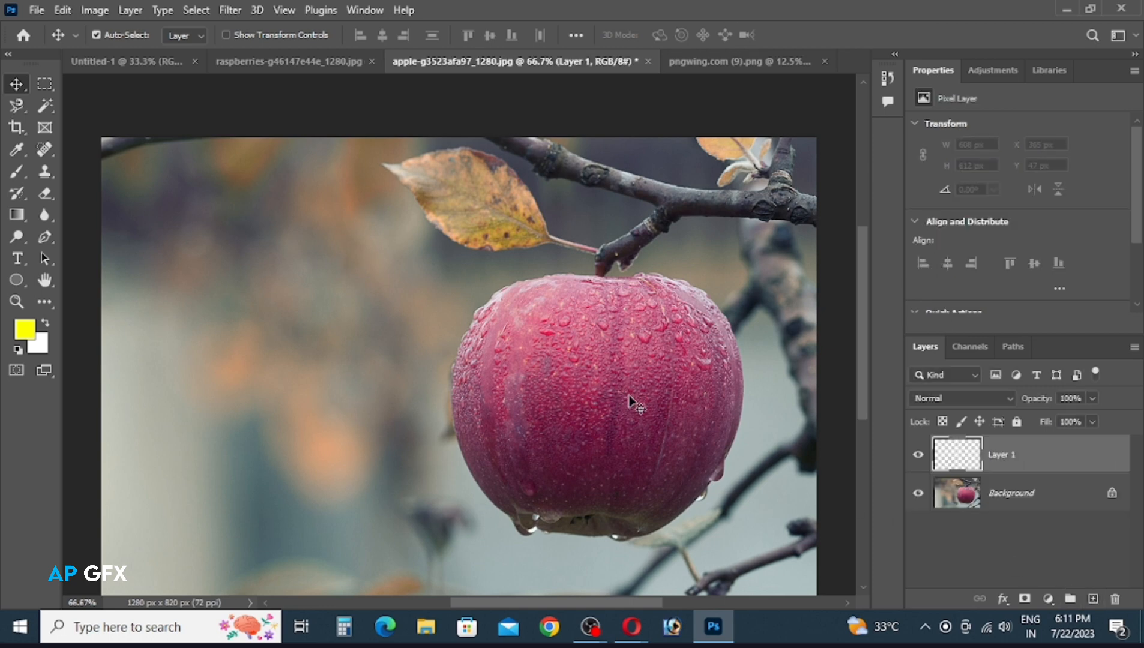
# Paint a large yellow patch over the apple directly on the Background layer with the Brush, and undo the stroke.
pyautogui.click(1013, 500)
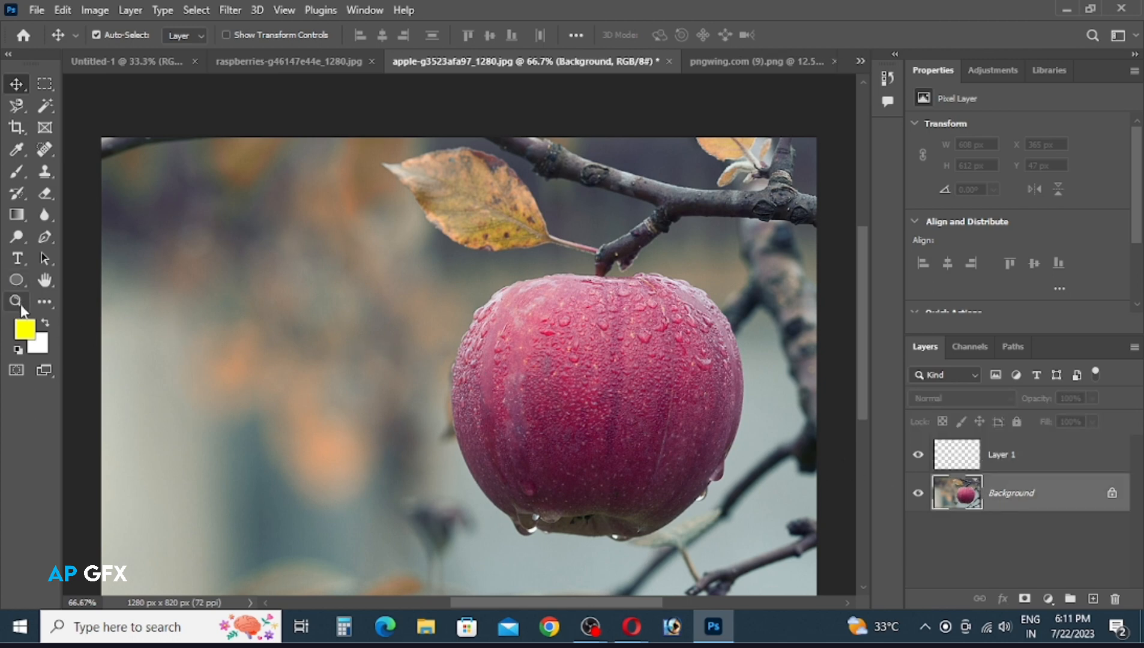
pyautogui.click(16, 171)
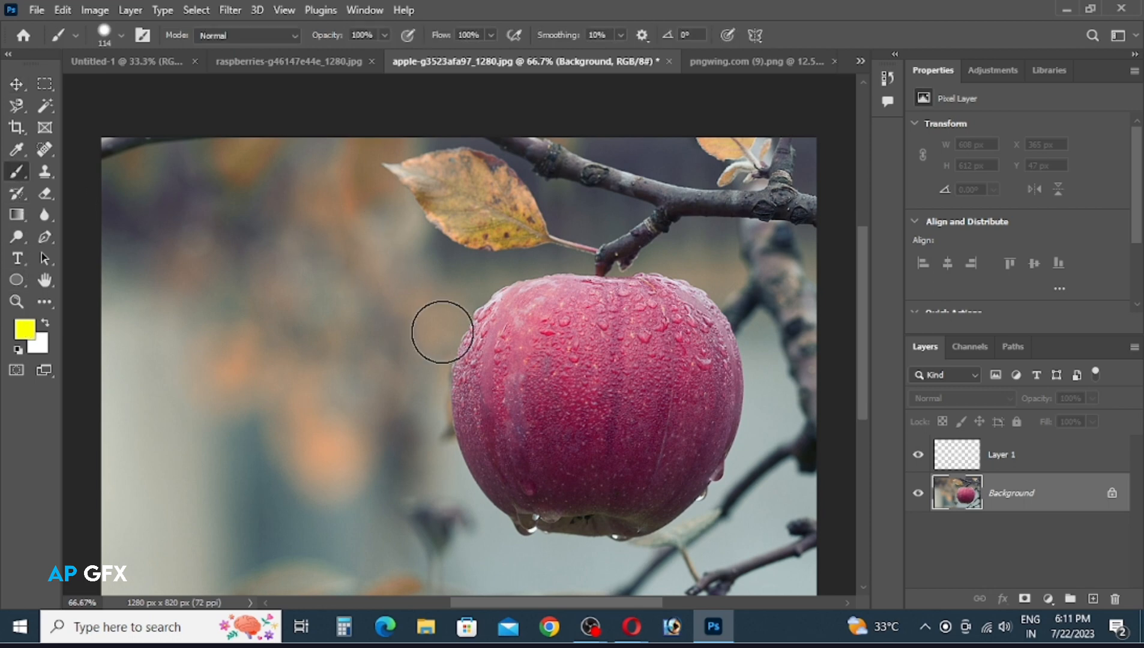
pyautogui.moveTo(619, 351)
pyautogui.mouseDown()
pyautogui.moveTo(575, 378)
pyautogui.moveTo(549, 413)
pyautogui.moveTo(562, 442)
pyautogui.moveTo(625, 435)
pyautogui.moveTo(658, 404)
pyautogui.moveTo(623, 353)
pyautogui.moveTo(570, 338)
pyautogui.moveTo(512, 379)
pyautogui.moveTo(540, 444)
pyautogui.moveTo(607, 465)
pyautogui.moveTo(665, 452)
pyautogui.moveTo(697, 416)
pyautogui.moveTo(653, 349)
pyautogui.moveTo(587, 327)
pyautogui.mouseUp()
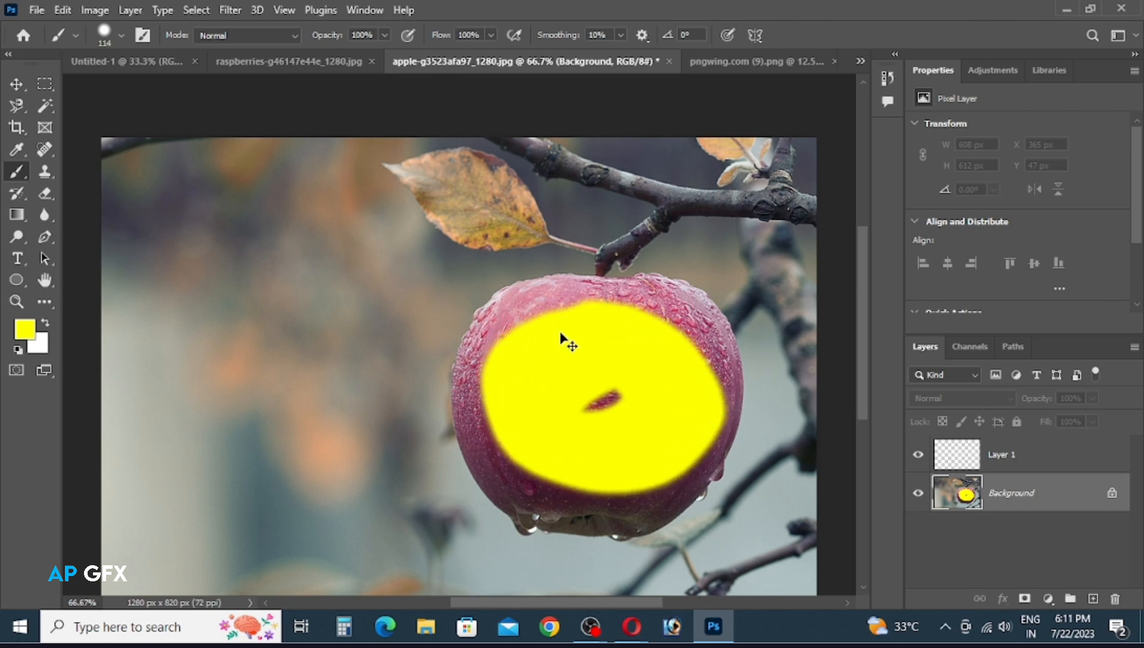
pyautogui.hotkey('ctrl', 'z')
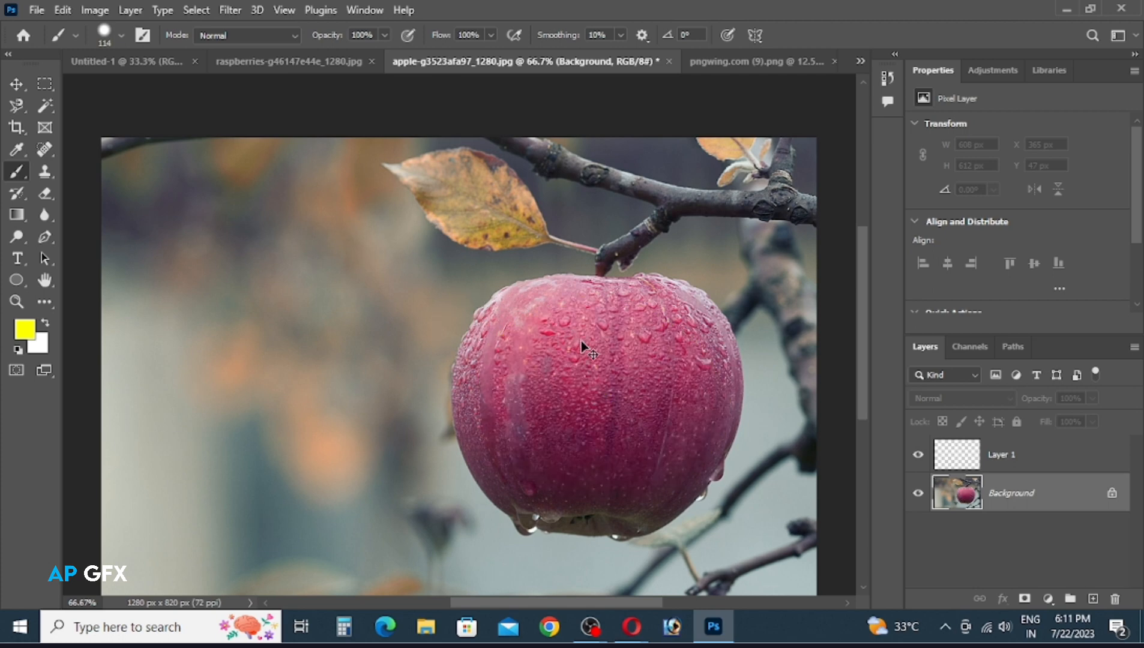
# Select the whole apple on the Background layer with the Quick Selection tool.
pyautogui.click(43, 103)
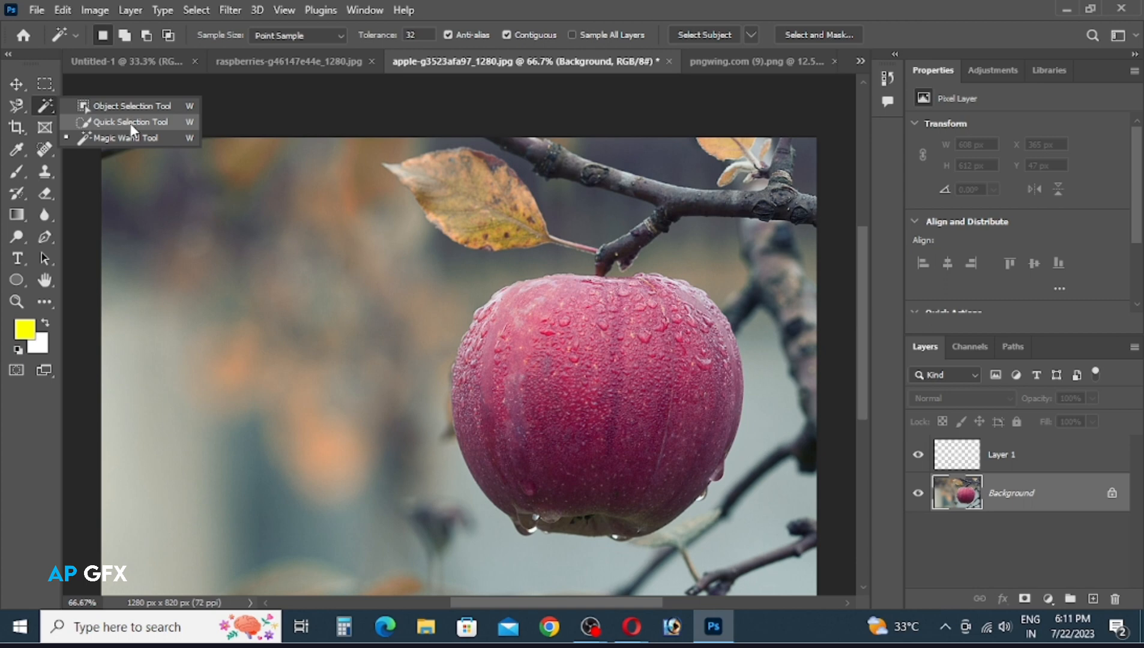
pyautogui.click(146, 125)
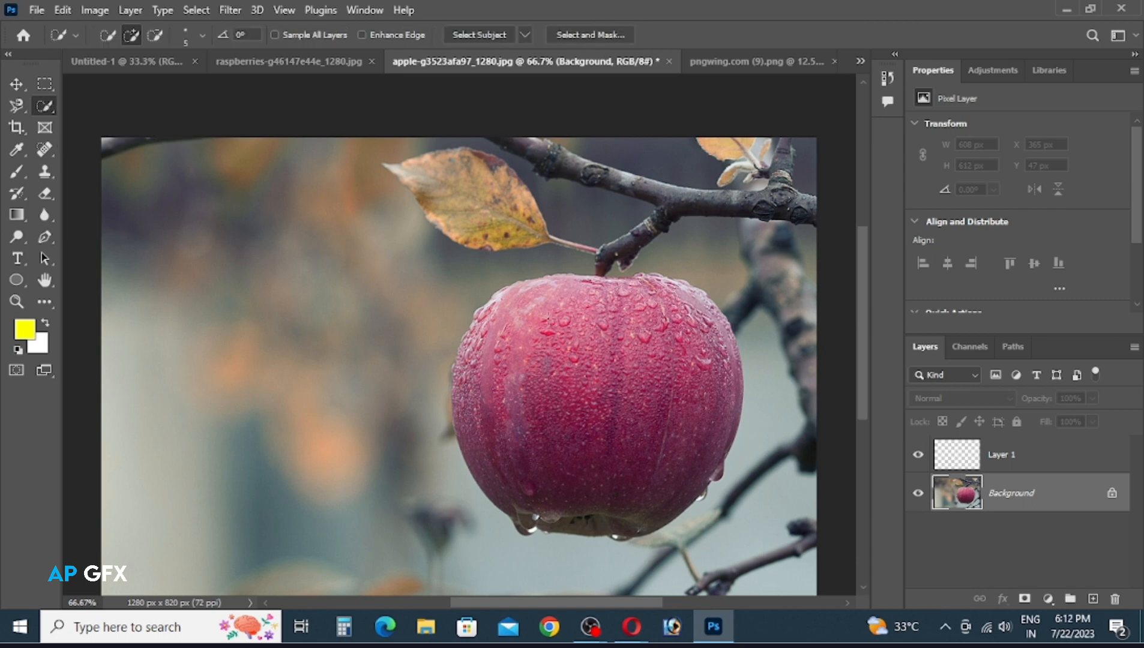
pyautogui.keyDown('ctrl'); pyautogui.click(634, 389); pyautogui.keyUp('ctrl')
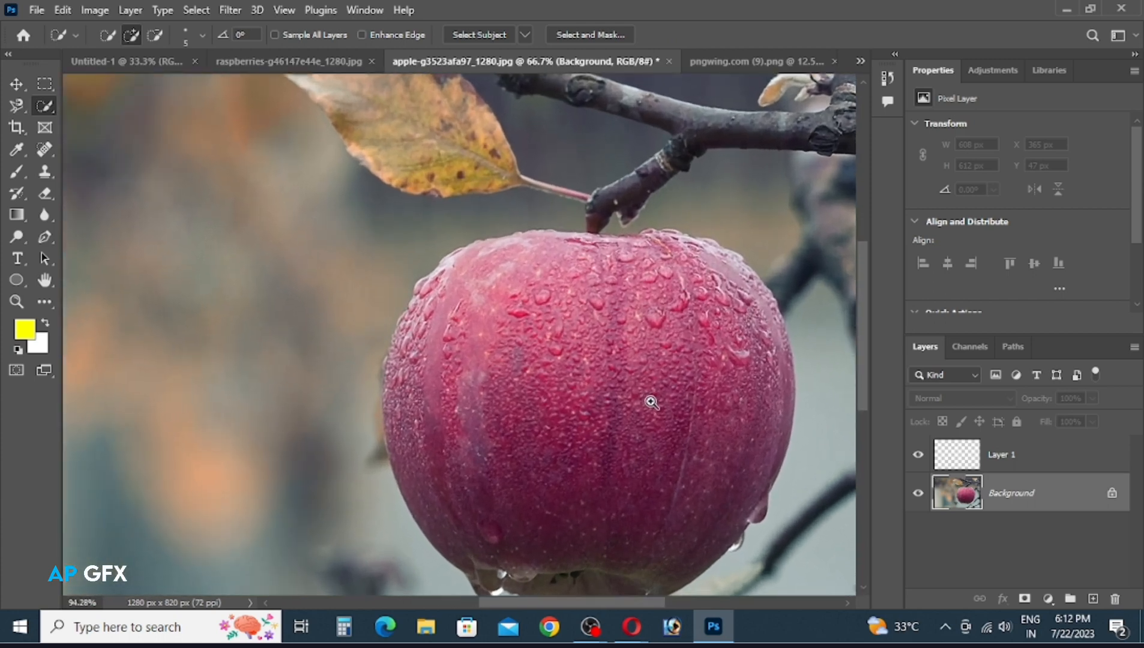
pyautogui.moveTo(748, 435); pyautogui.dragTo(666, 375)
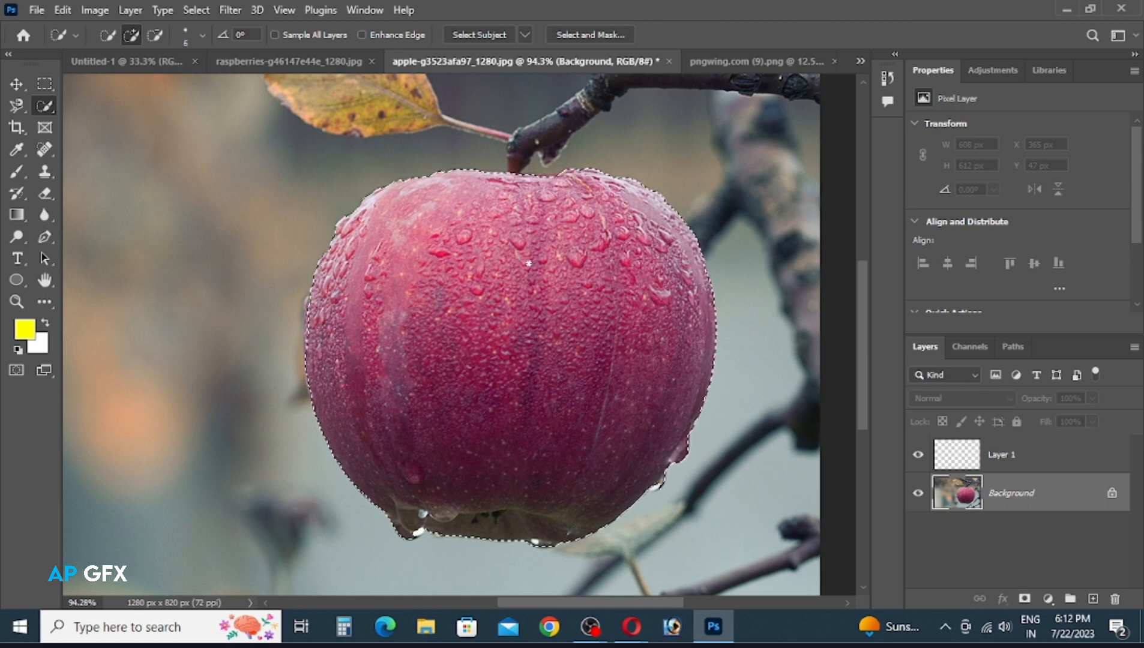
# Refine the apple selection along the dip beside the stem with a Quick Selection brush of size 6.
pyautogui.press(']')
pyautogui.press(']')
pyautogui.press(']')
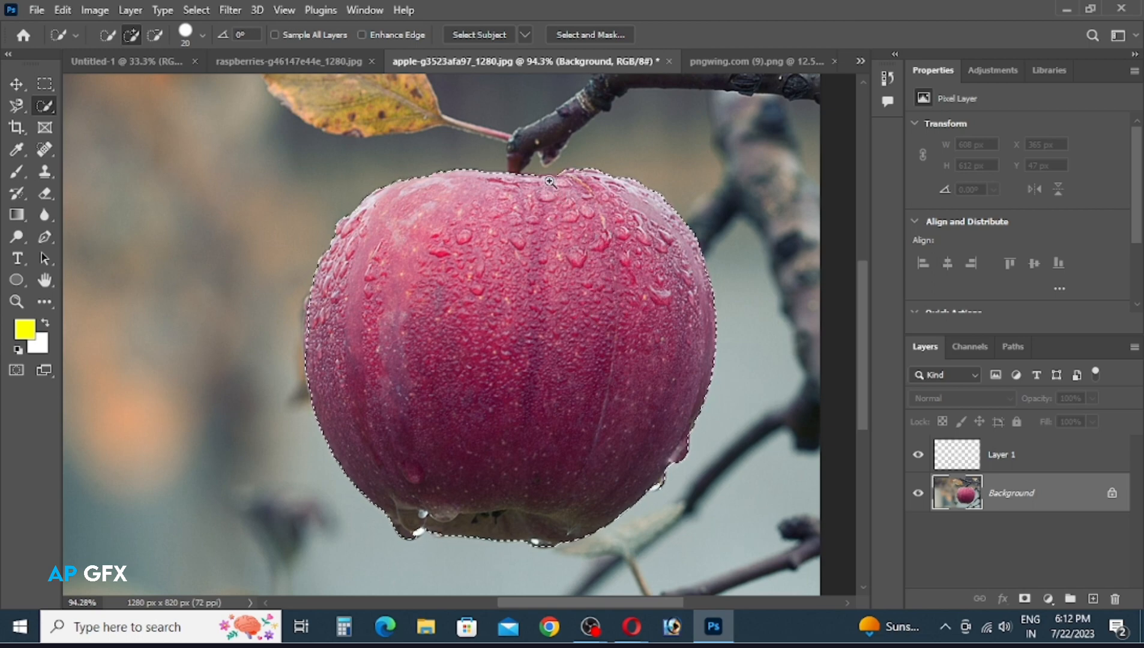
pyautogui.moveTo(549, 181); pyautogui.dragTo(663, 292)
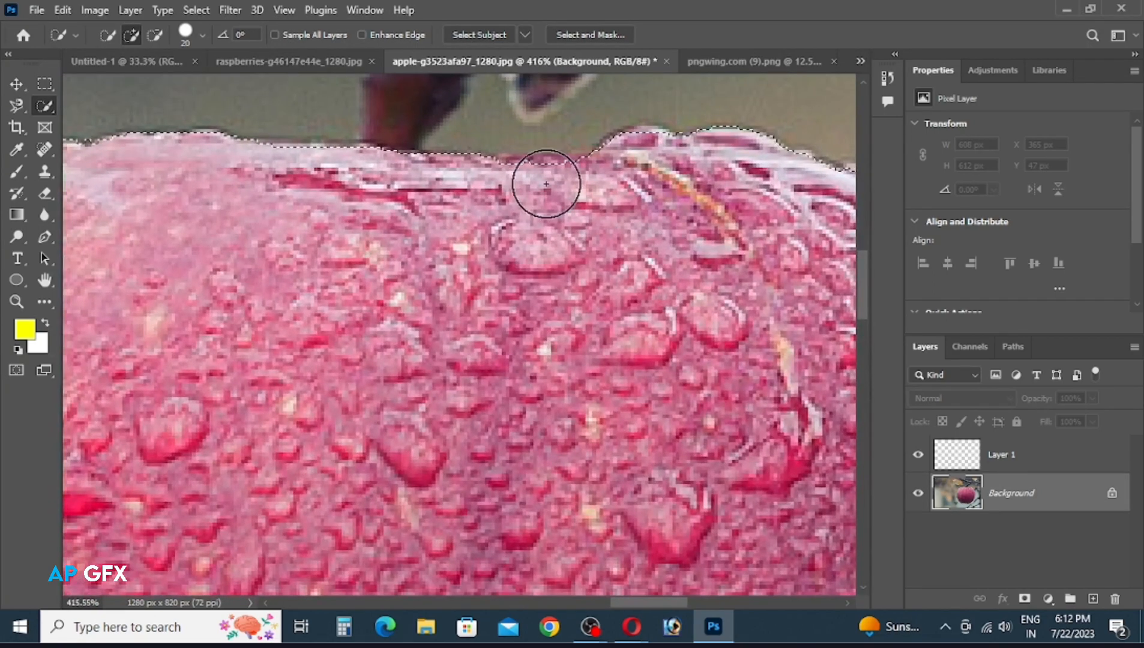
pyautogui.press('[')
pyautogui.press('[')
pyautogui.press('[')
pyautogui.press('[')
pyautogui.press('[')
pyautogui.press('[')
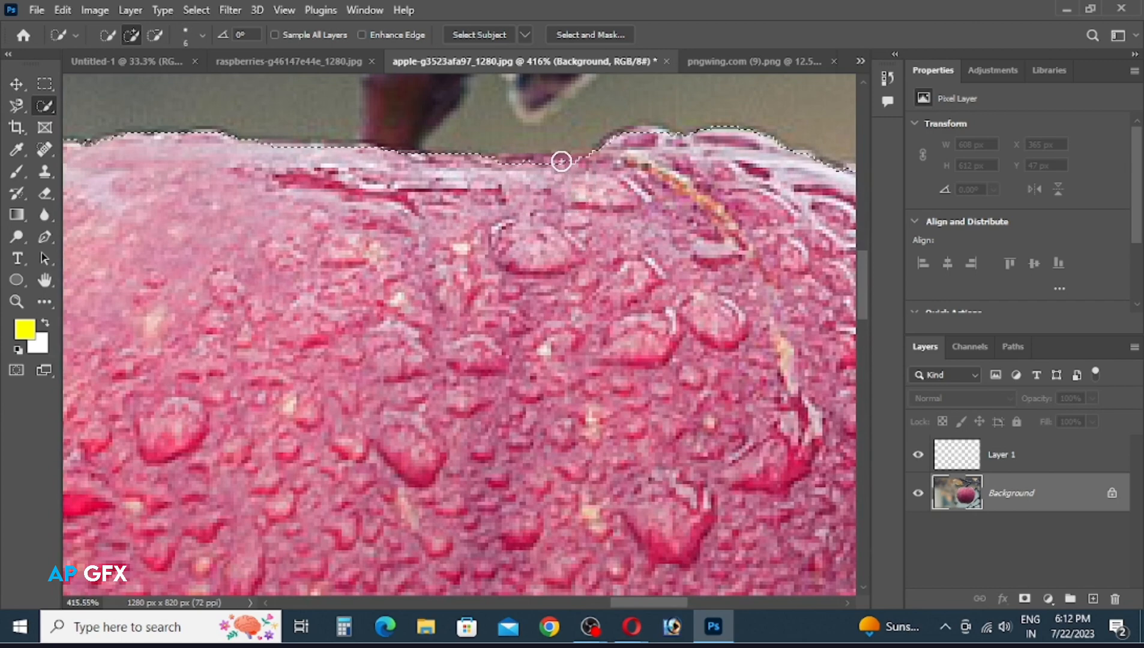
pyautogui.moveTo(561, 161); pyautogui.dragTo(501, 165)
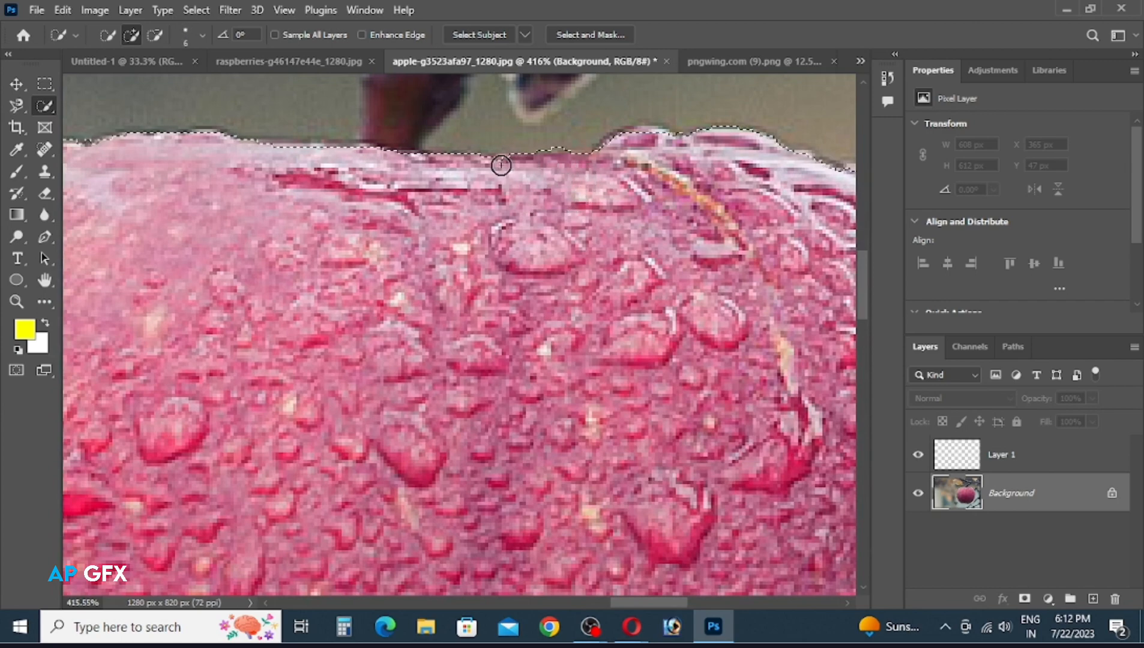
pyautogui.hotkey('ctrl', '-')
pyautogui.hotkey('ctrl', '-')
pyautogui.hotkey('ctrl', '-')
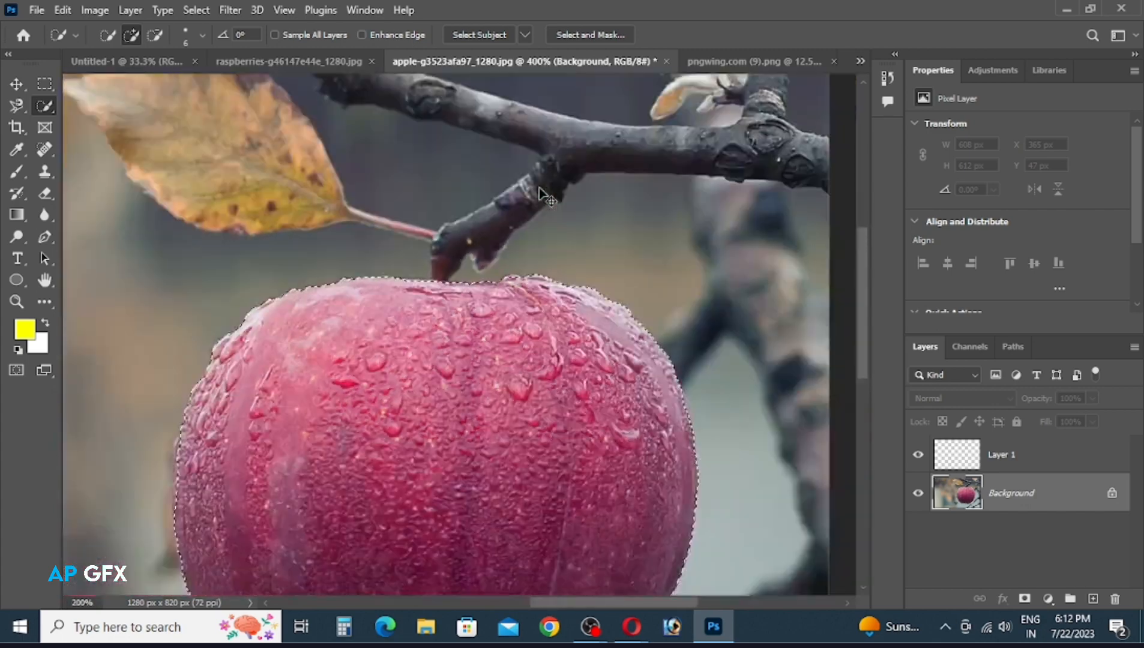
pyautogui.hotkey('ctrl', '-')
pyautogui.hotkey('ctrl', '-')
pyautogui.moveTo(592, 303); pyautogui.dragTo(580, 270)
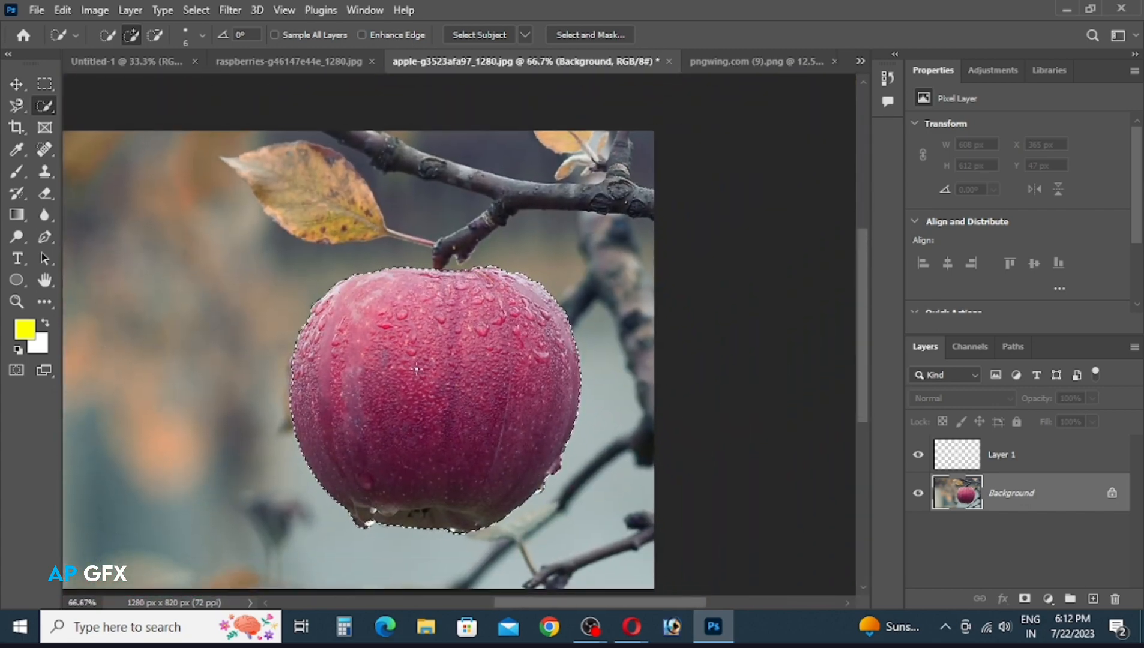
# Set the foreground colour to blue 0005d6.
pyautogui.click(24, 339)
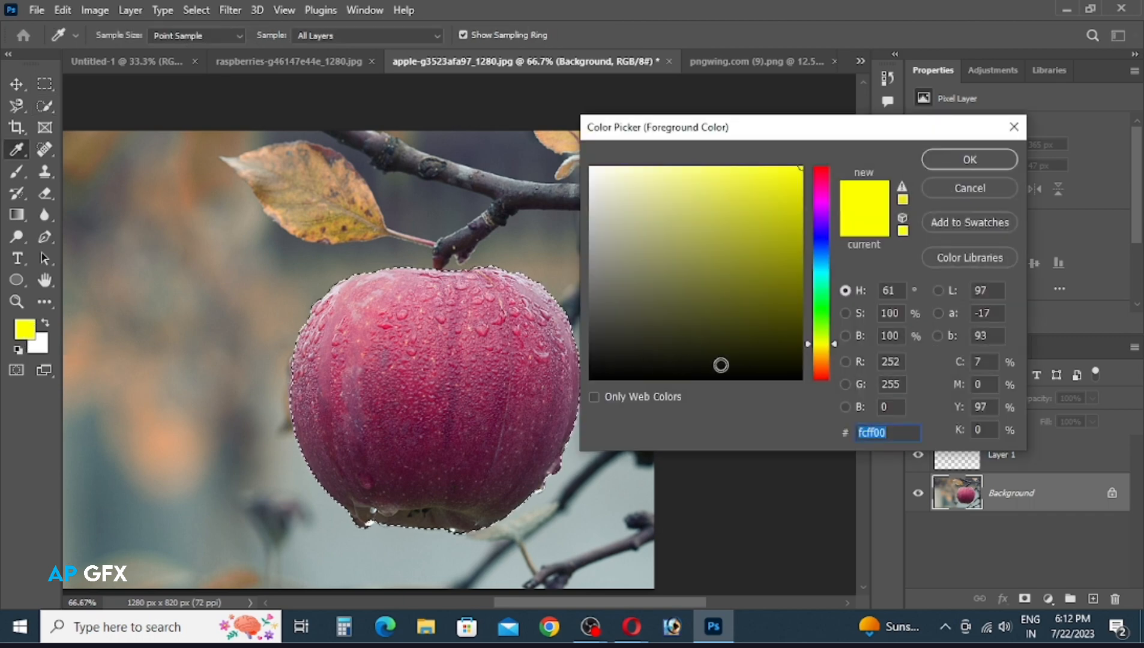
pyautogui.click(818, 239)
pyautogui.moveTo(792, 235); pyautogui.dragTo(828, 200)
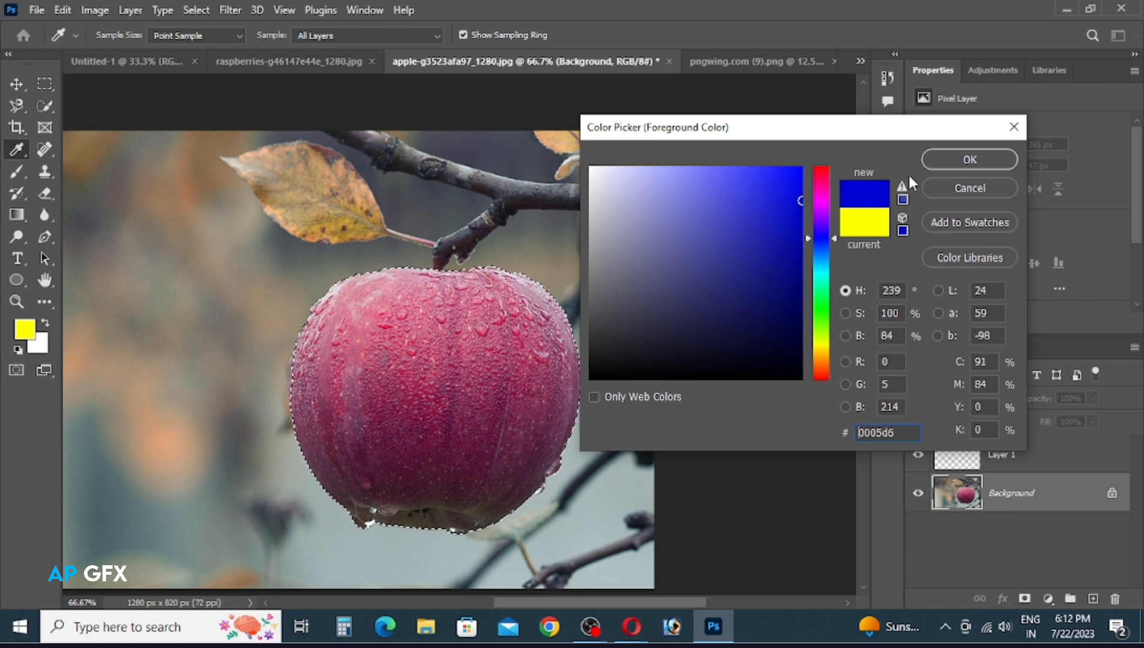
pyautogui.click(958, 161)
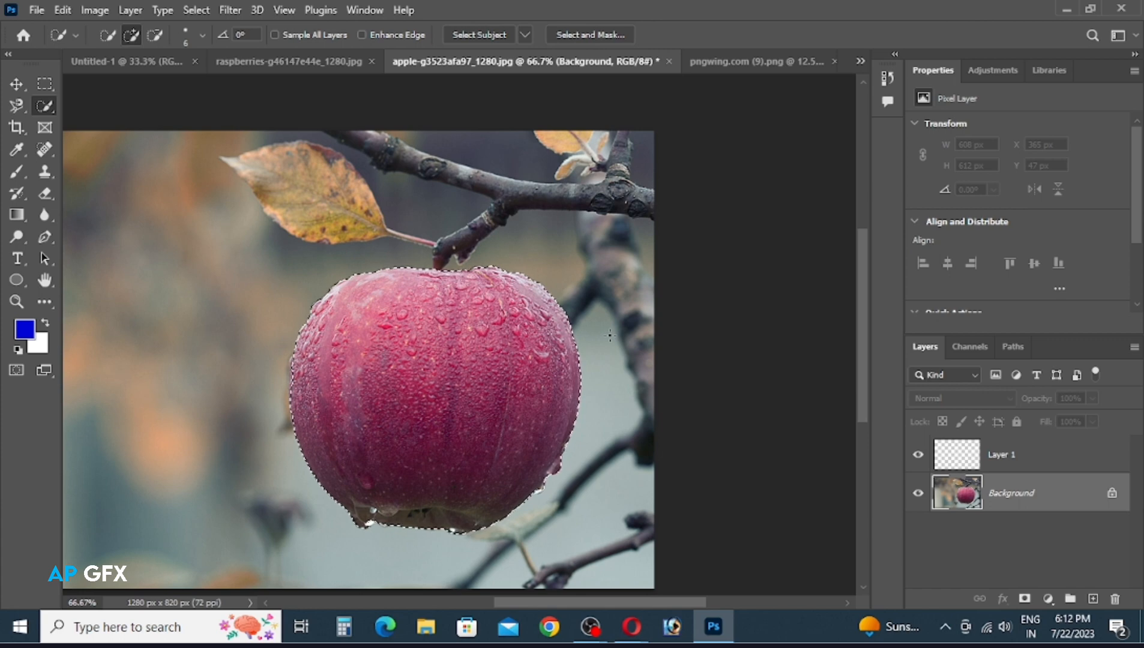
# Fill the selected apple with the blue foreground colour directly on the Background layer, and undo the fill.
pyautogui.hotkey('alt', 'BackSpace')
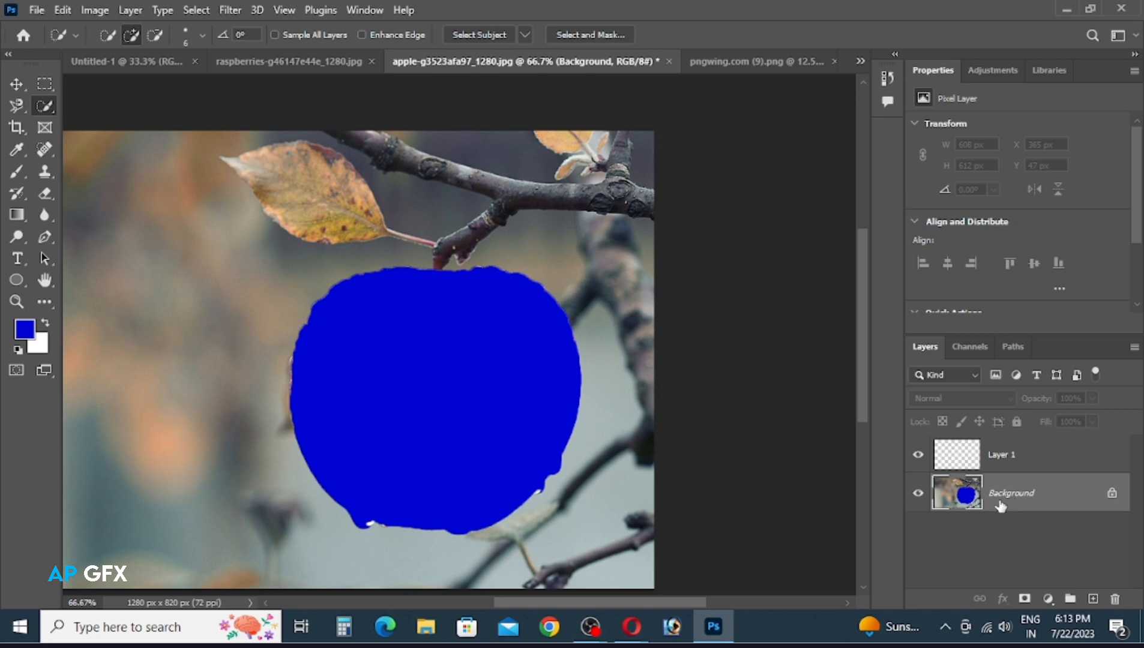
pyautogui.hotkey('ctrl', 'z')
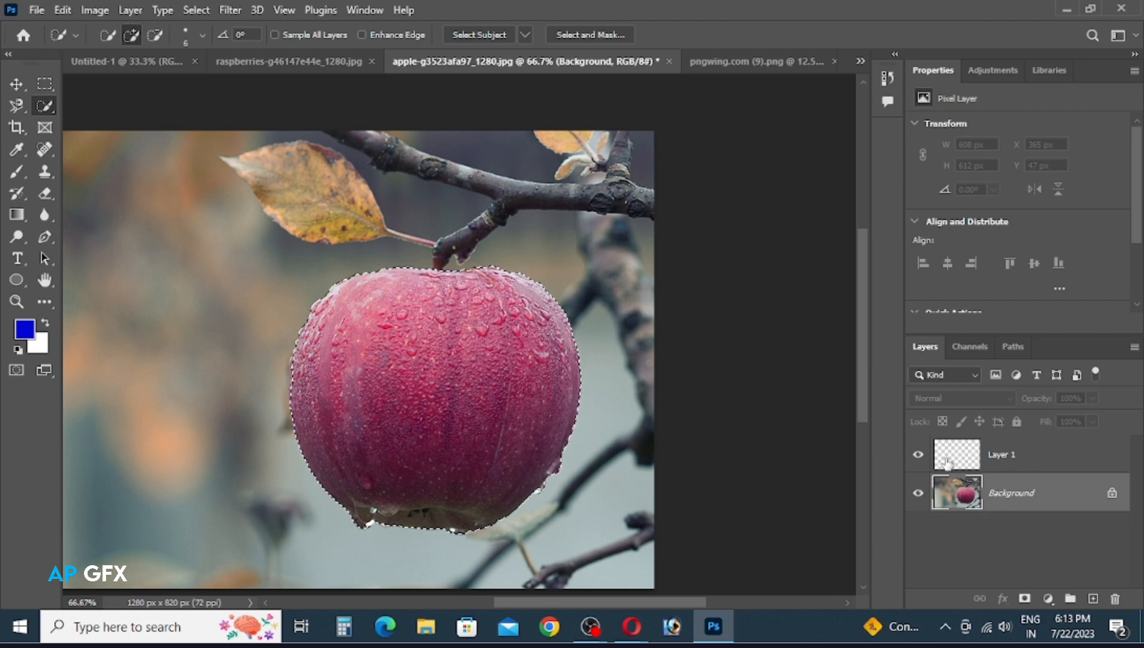
# Fill the apple selection with blue on Layer 1, set the layer's blend mode to Hue, and clear the selection.
pyautogui.click(1019, 460)
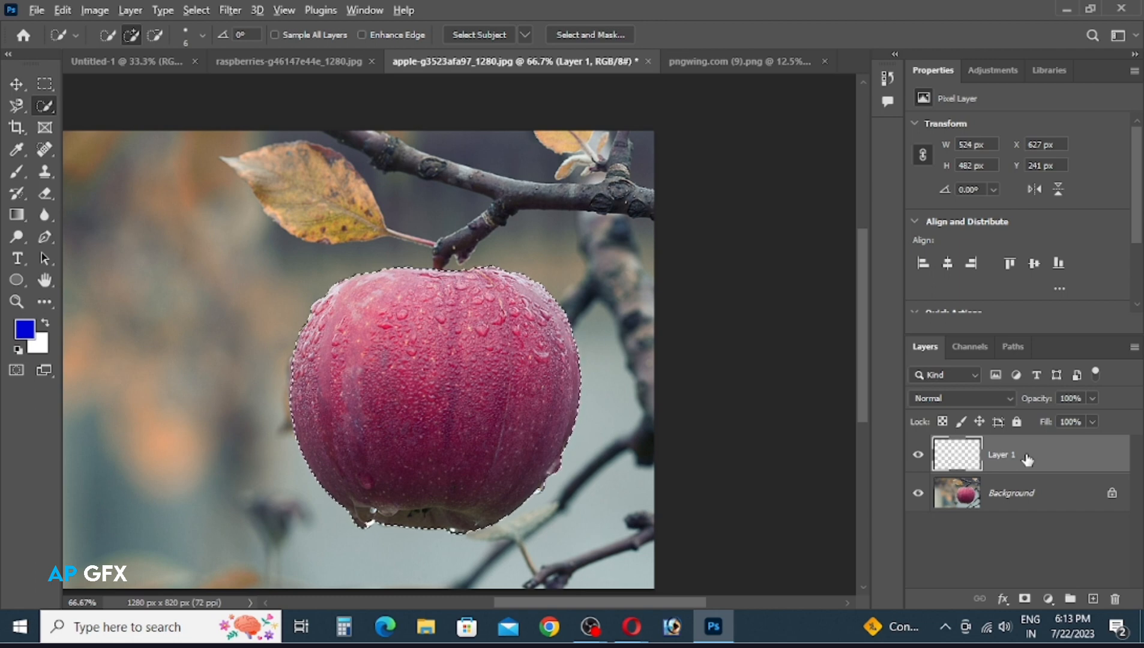
pyautogui.hotkey('alt', 'BackSpace')
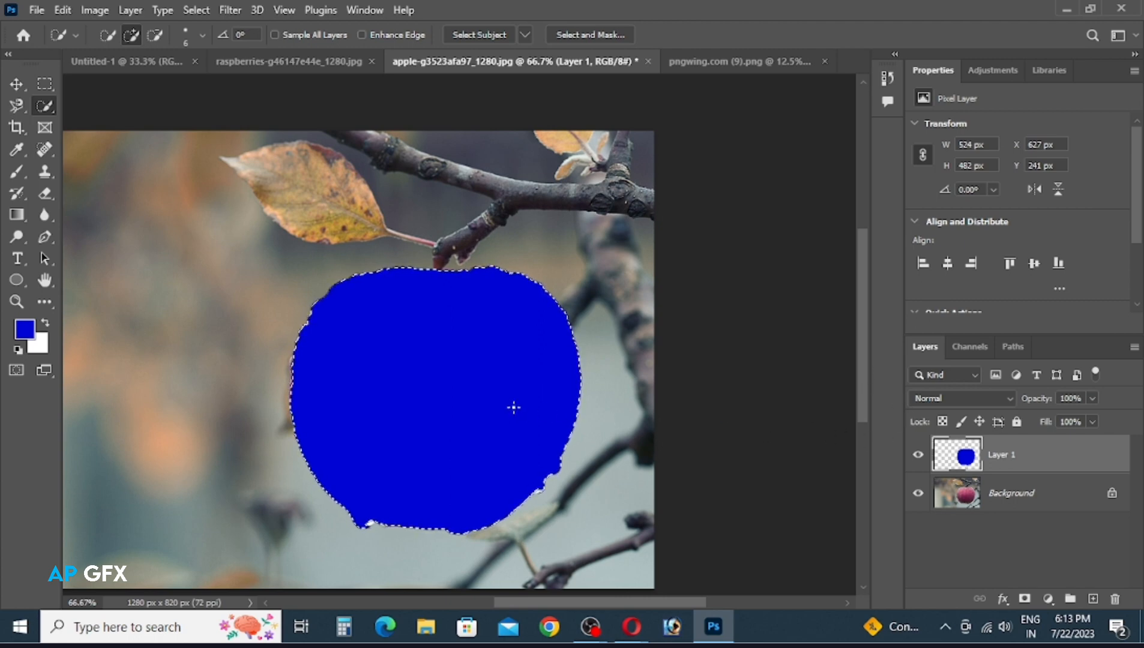
pyautogui.click(964, 399)
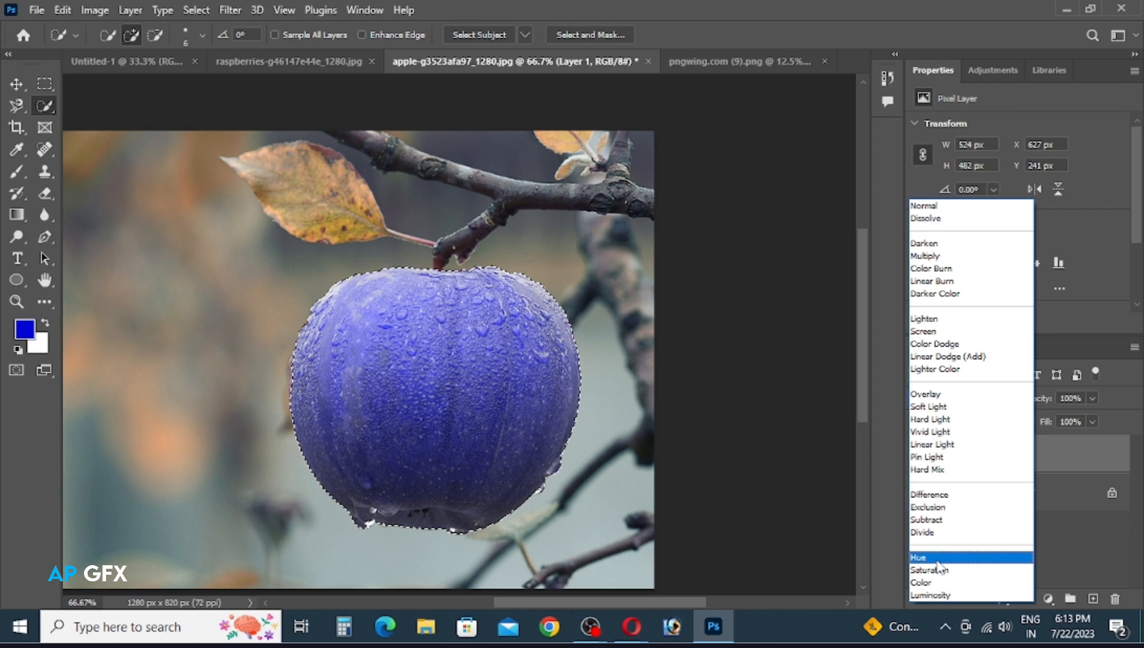
pyautogui.click(938, 561)
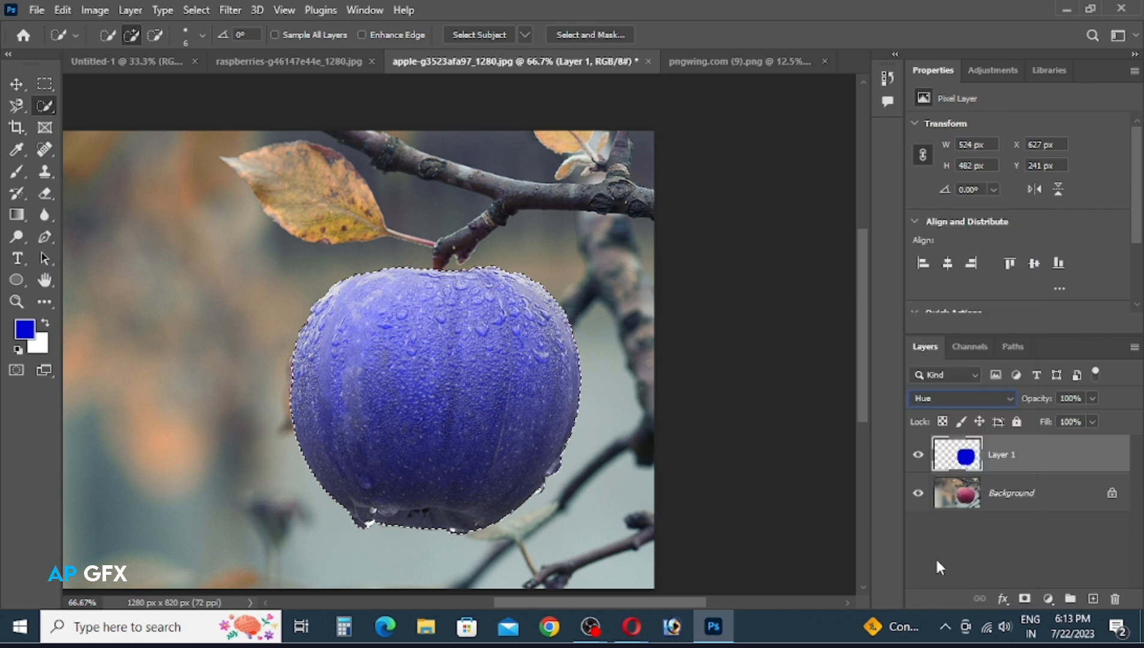
pyautogui.hotkey('ctrl', 'd')
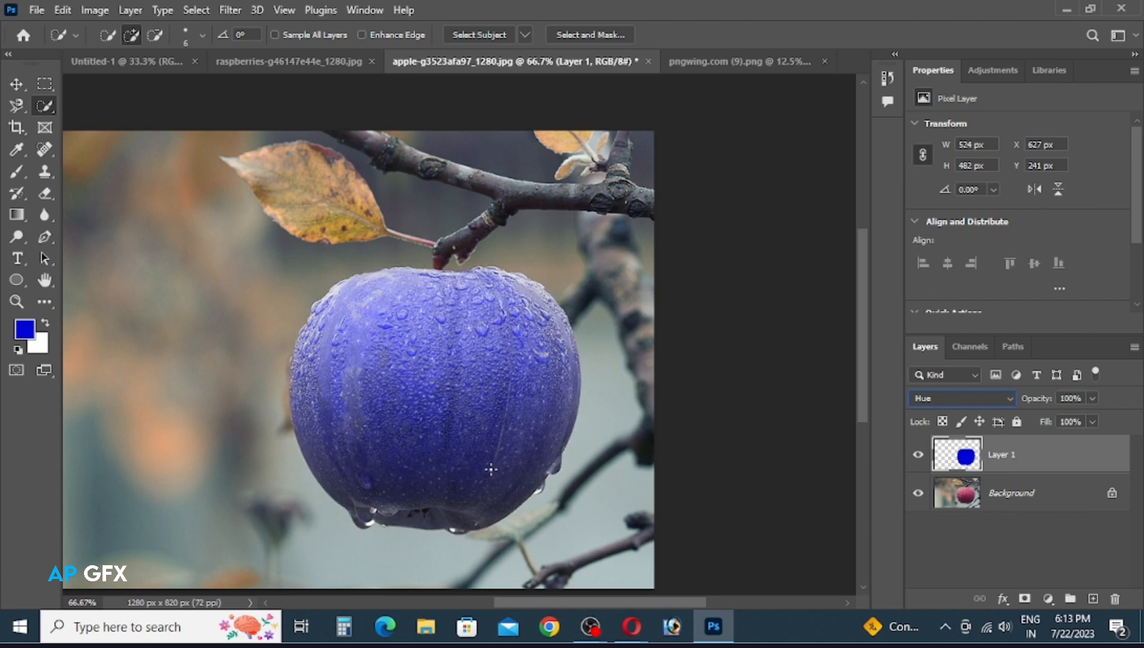
# Undo the deselection, the Hue blend mode and the blue fill on Layer 1.
pyautogui.moveTo(401, 390)
pyautogui.mouseDown()
pyautogui.moveTo(451, 426)
pyautogui.moveTo(413, 403)
pyautogui.mouseUp()
pyautogui.press('v')
pyautogui.click(484, 424)
pyautogui.moveTo(483, 424)
pyautogui.mouseDown()
pyautogui.moveTo(467, 416)
pyautogui.moveTo(500, 439)
pyautogui.mouseUp()
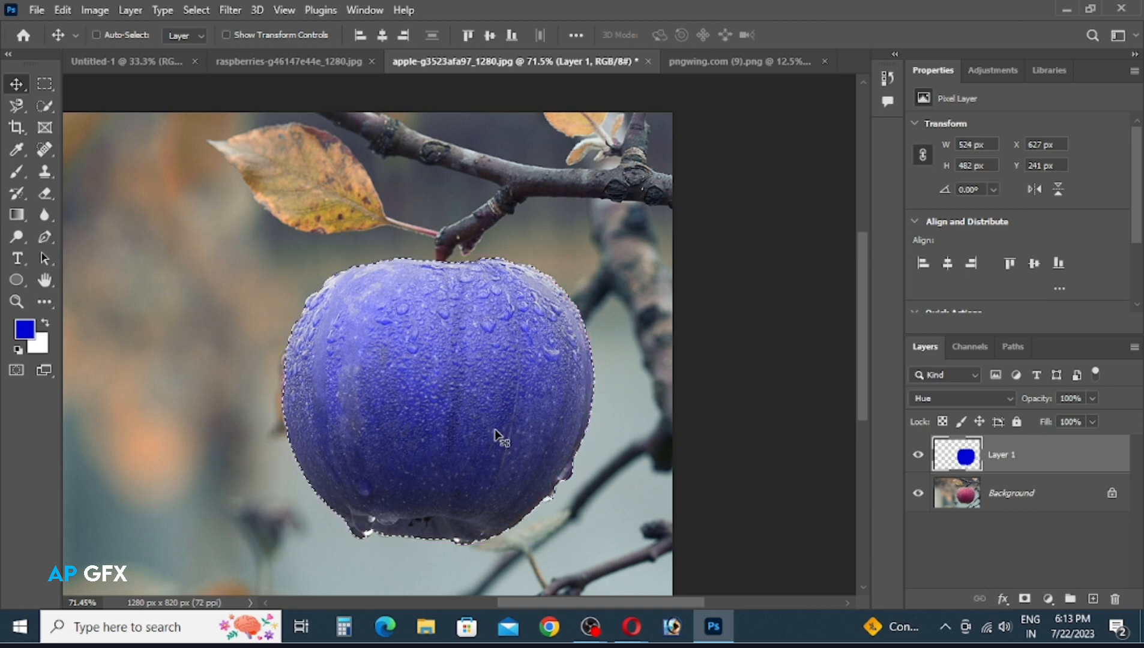
pyautogui.hotkey('ctrl', 'z')
pyautogui.hotkey('ctrl', 'z')
pyautogui.hotkey('ctrl', 'z')
pyautogui.hotkey('ctrl', 'z')
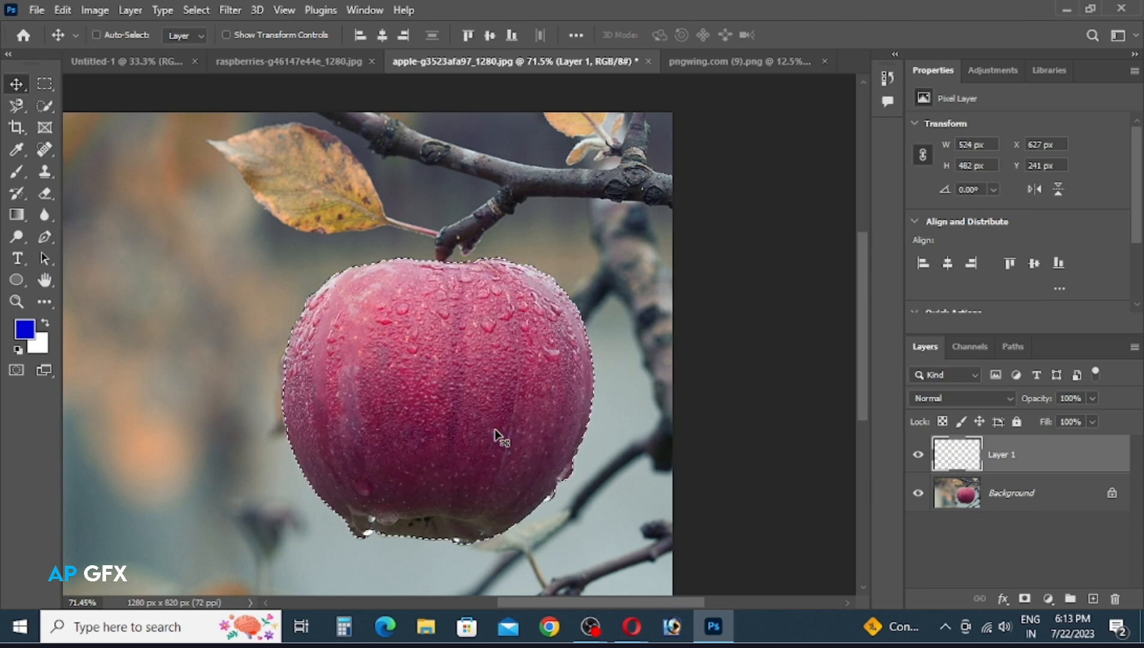
# Clear the selection and replace Layer 1 with a new empty layer above the Background.
pyautogui.hotkey('ctrl', 'd')
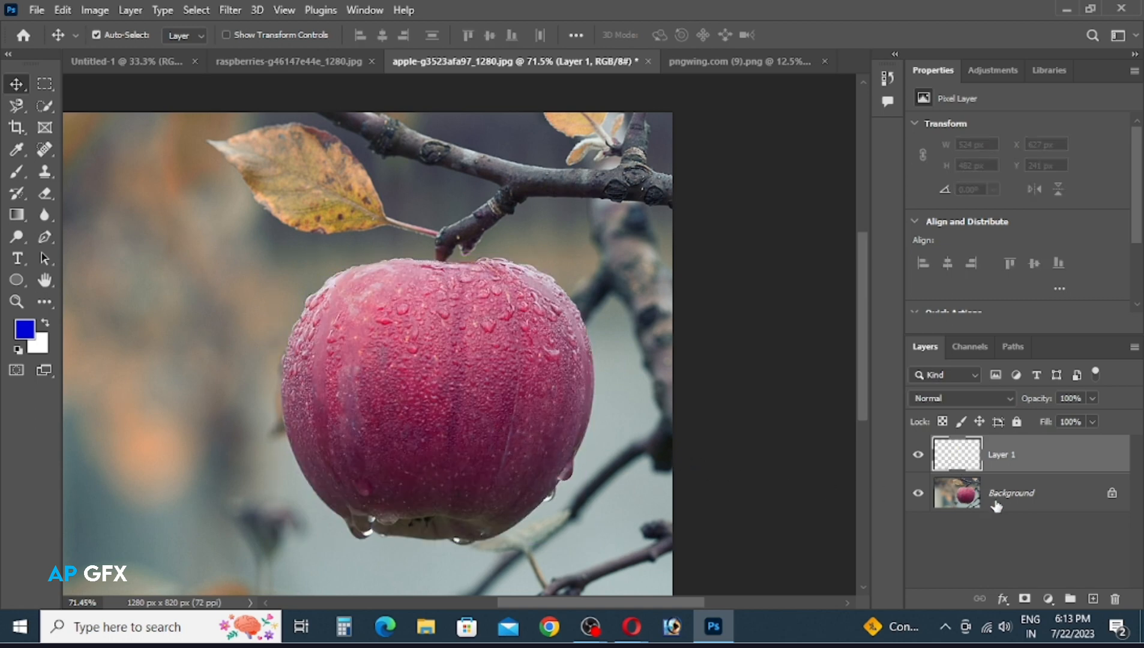
pyautogui.click(1114, 599)
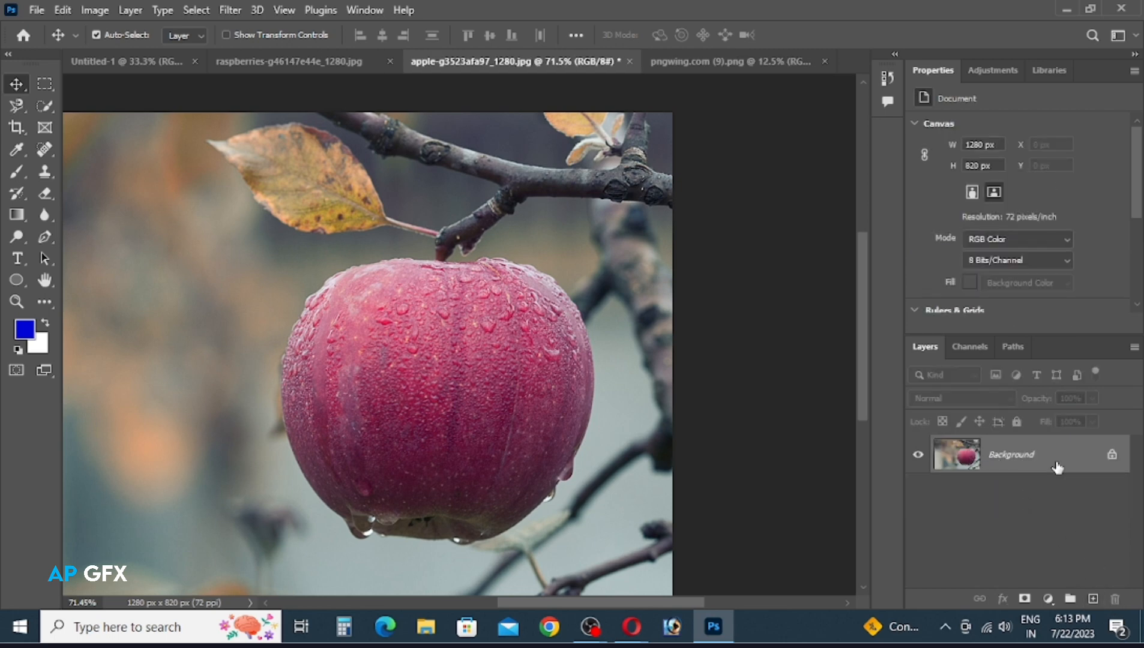
pyautogui.click(1093, 599)
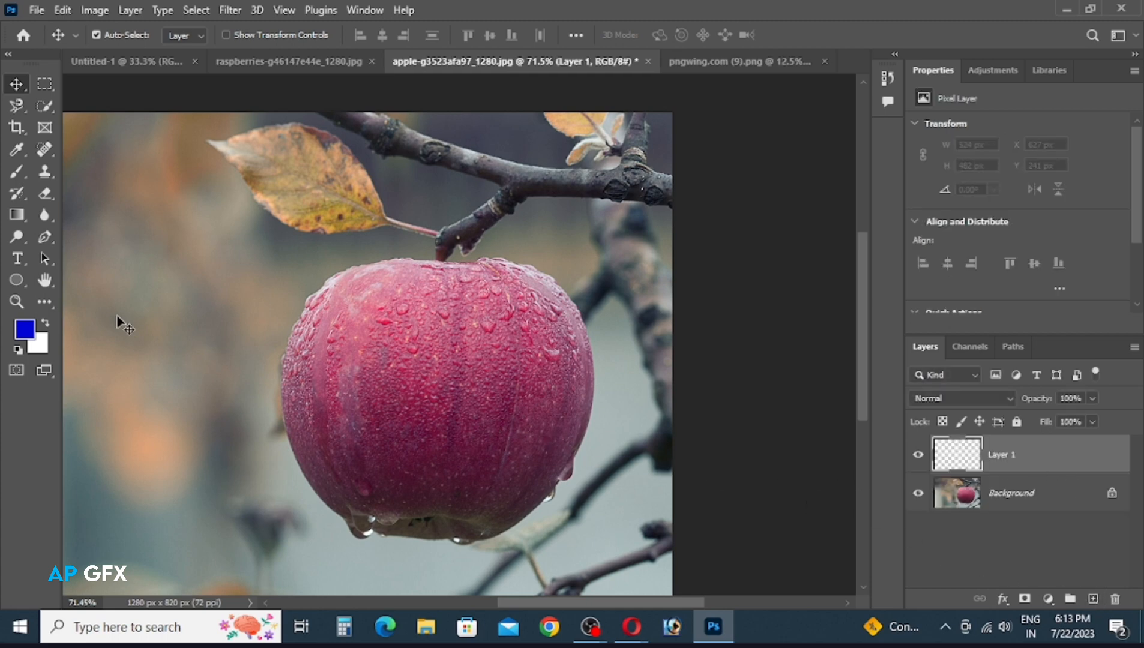
# Try to select the apple with a size 40 Quick Selection brush while the empty Layer 1 is active, and clear the selection.
pyautogui.click(46, 101)
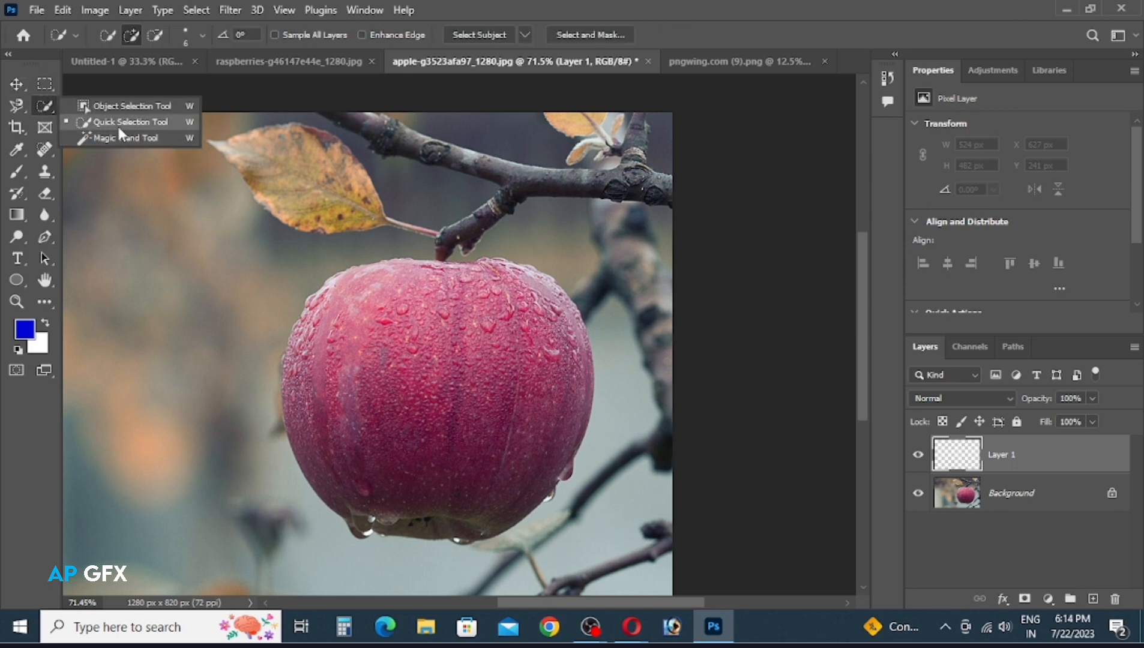
pyautogui.click(117, 123)
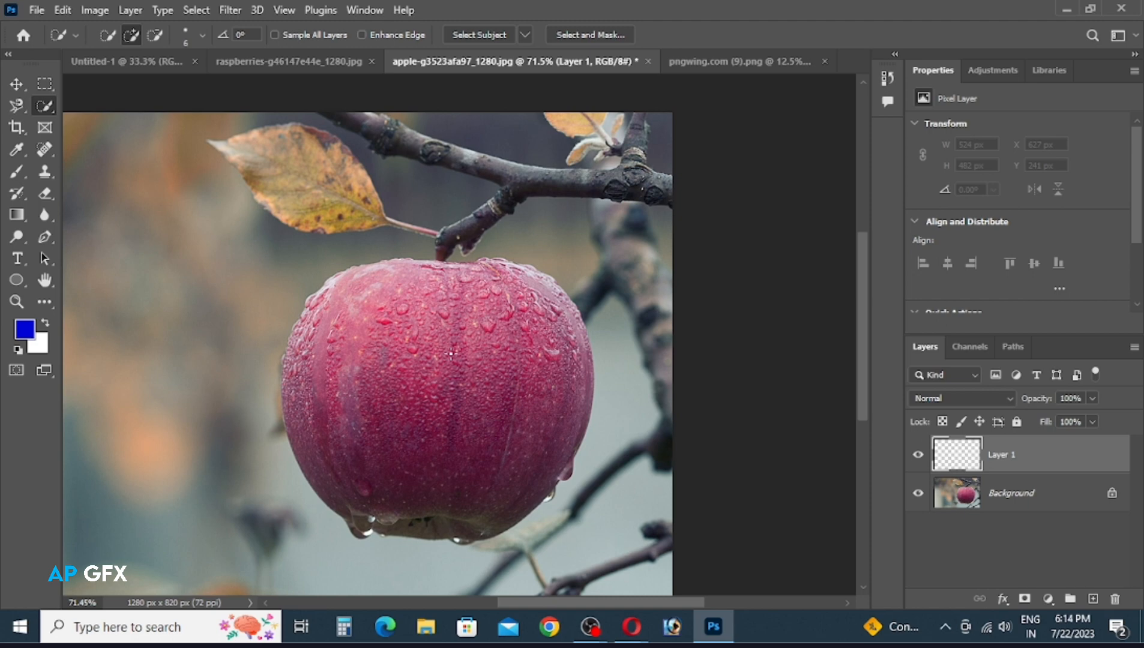
pyautogui.press(']')
pyautogui.press(']')
pyautogui.press(']')
pyautogui.press(']')
pyautogui.press(']')
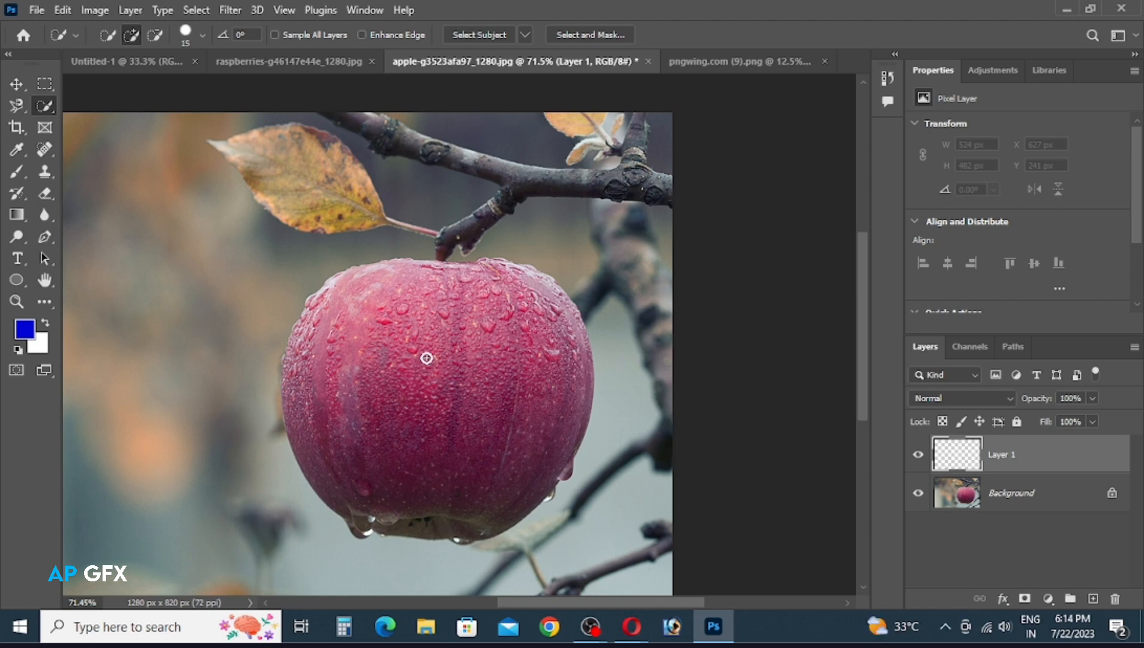
pyautogui.press(']')
pyautogui.press(']')
pyautogui.press(']')
pyautogui.press(']')
pyautogui.press(']')
pyautogui.moveTo(436, 367); pyautogui.dragTo(445, 410)
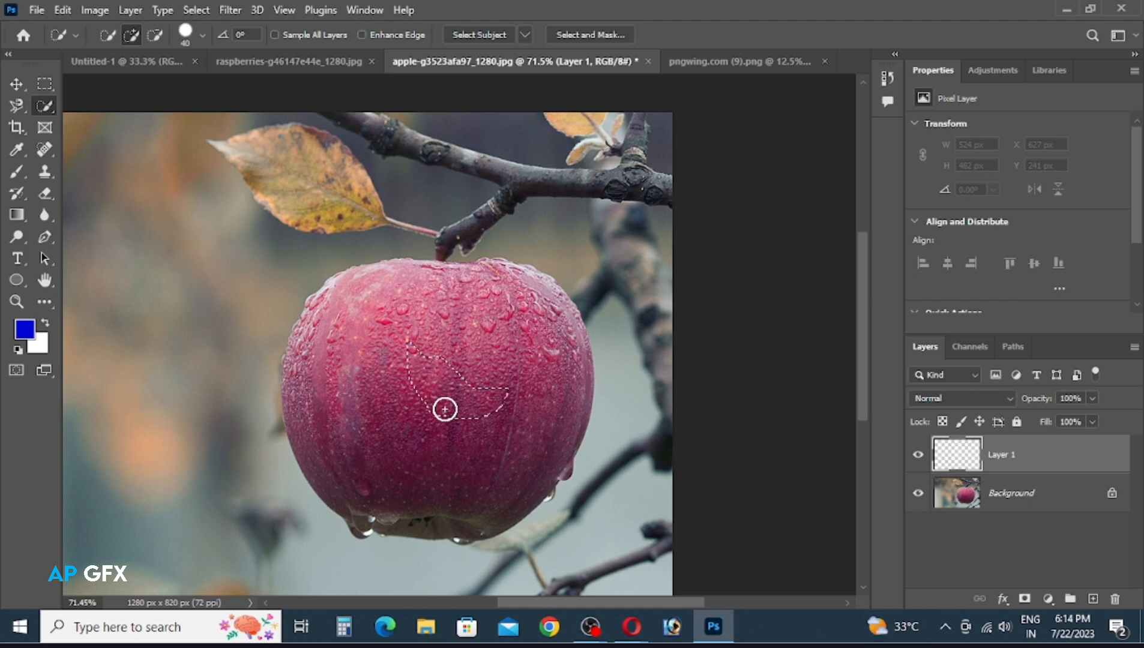
pyautogui.click(391, 468)
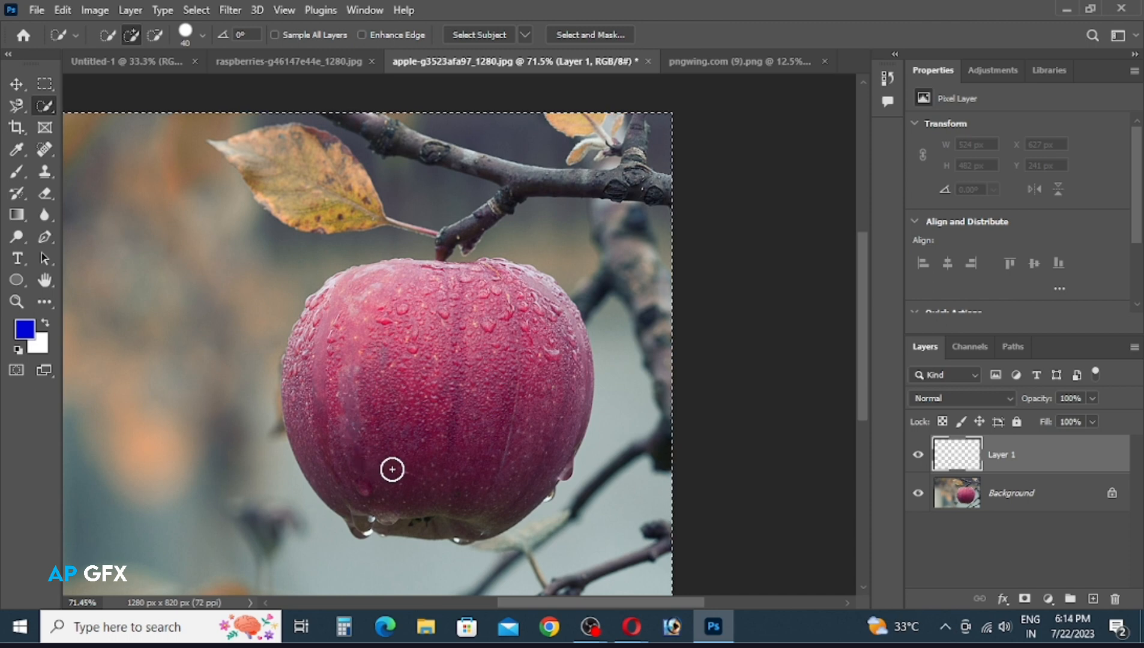
pyautogui.hotkey('ctrl', 'd')
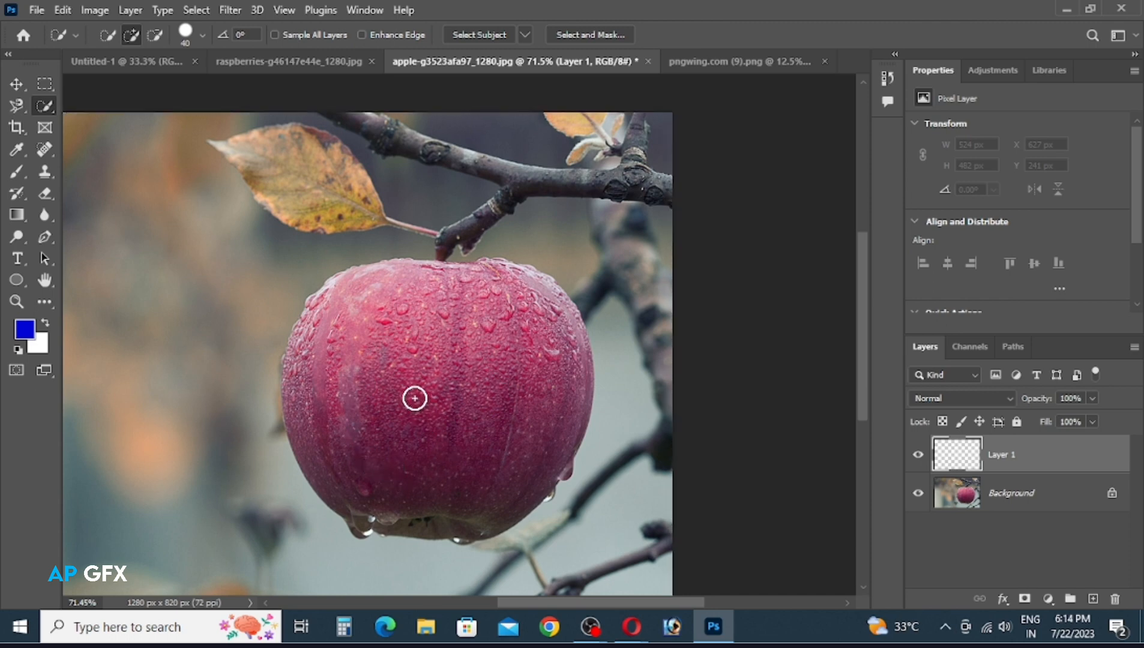
# Select the whole apple on the Background layer with a size 30 Quick Selection brush, and make Layer 1 active.
pyautogui.press('[')
pyautogui.click(1002, 503)
pyautogui.moveTo(462, 403); pyautogui.dragTo(430, 404)
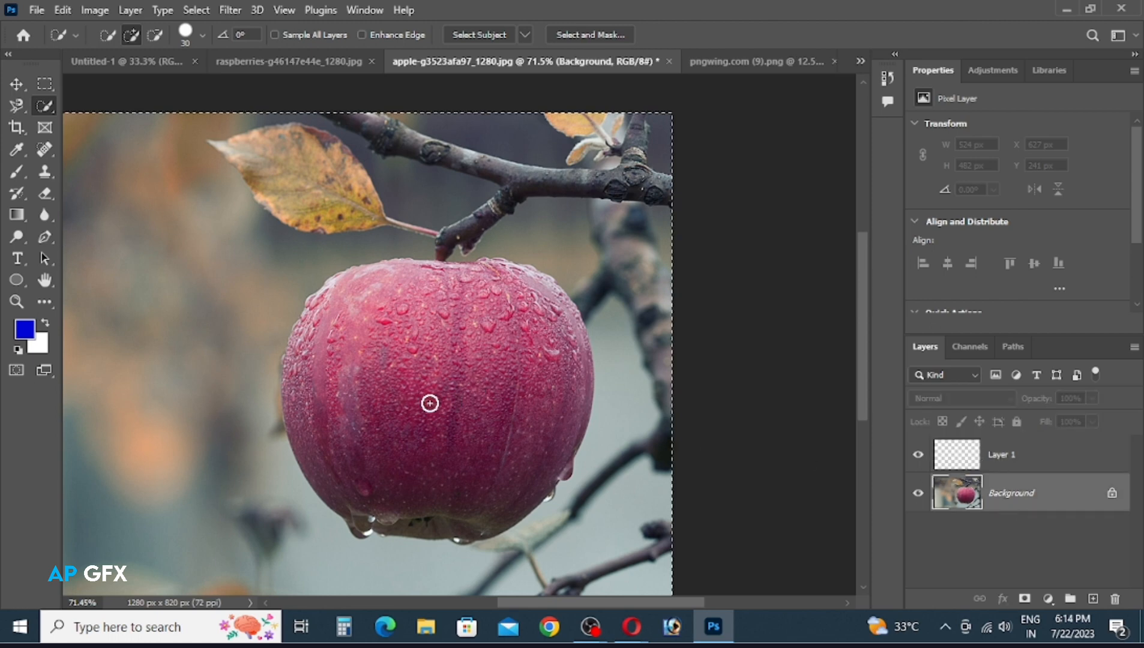
pyautogui.hotkey('ctrl', 'd')
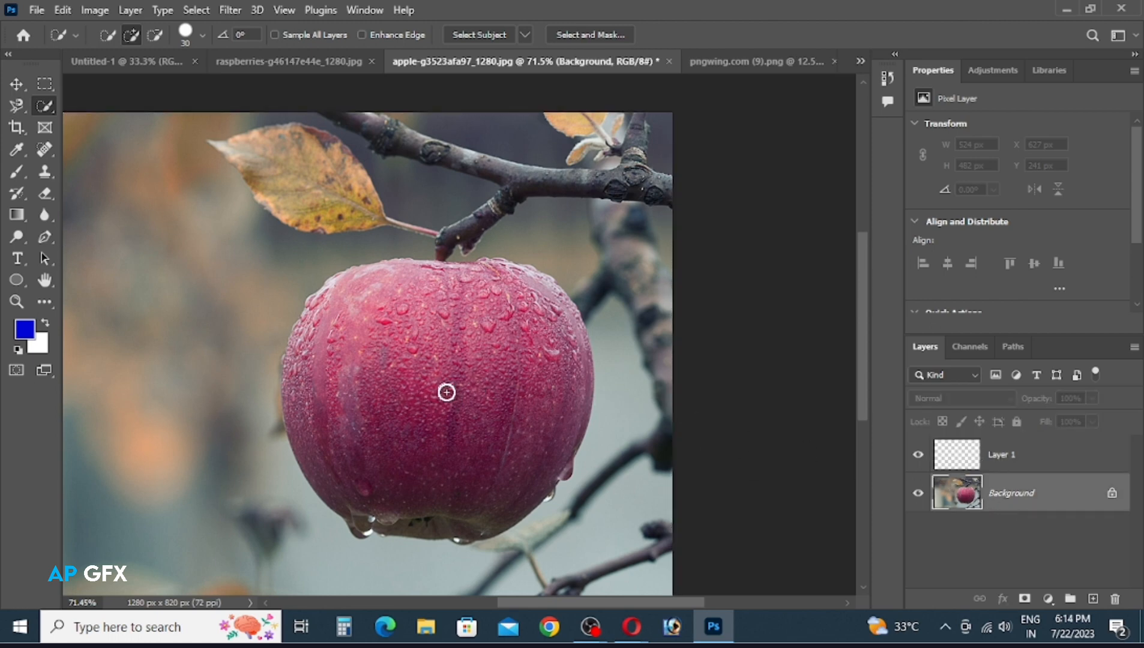
pyautogui.moveTo(386, 419)
pyautogui.mouseDown()
pyautogui.moveTo(332, 355)
pyautogui.moveTo(336, 336)
pyautogui.moveTo(302, 362)
pyautogui.moveTo(308, 404)
pyautogui.moveTo(299, 358)
pyautogui.mouseUp()
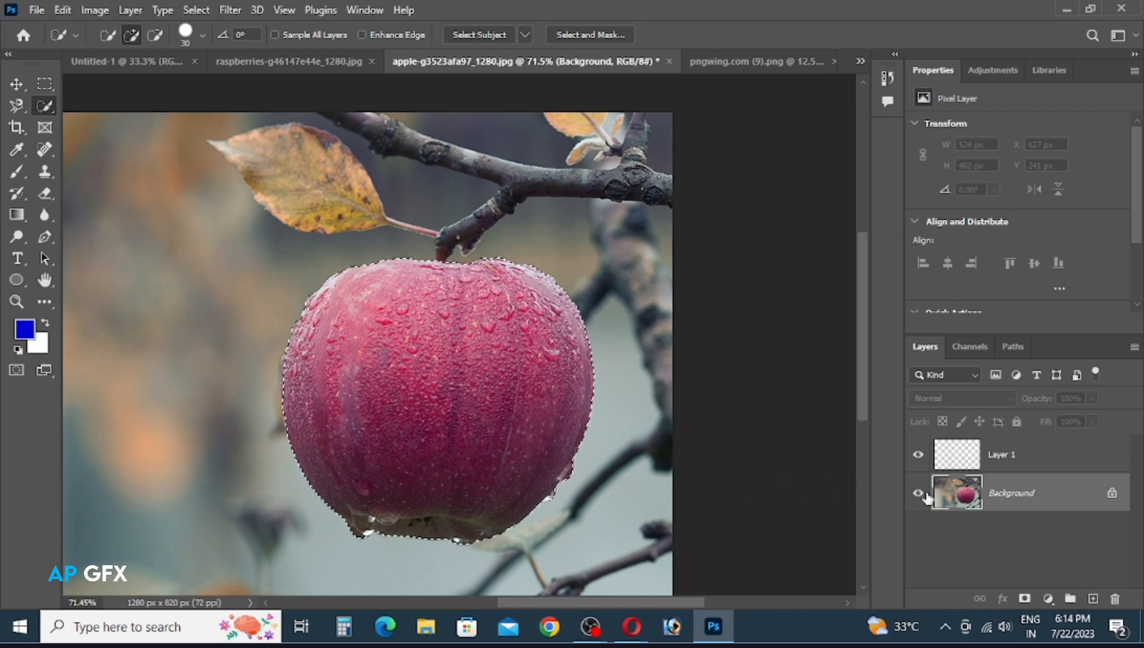
pyautogui.click(1000, 463)
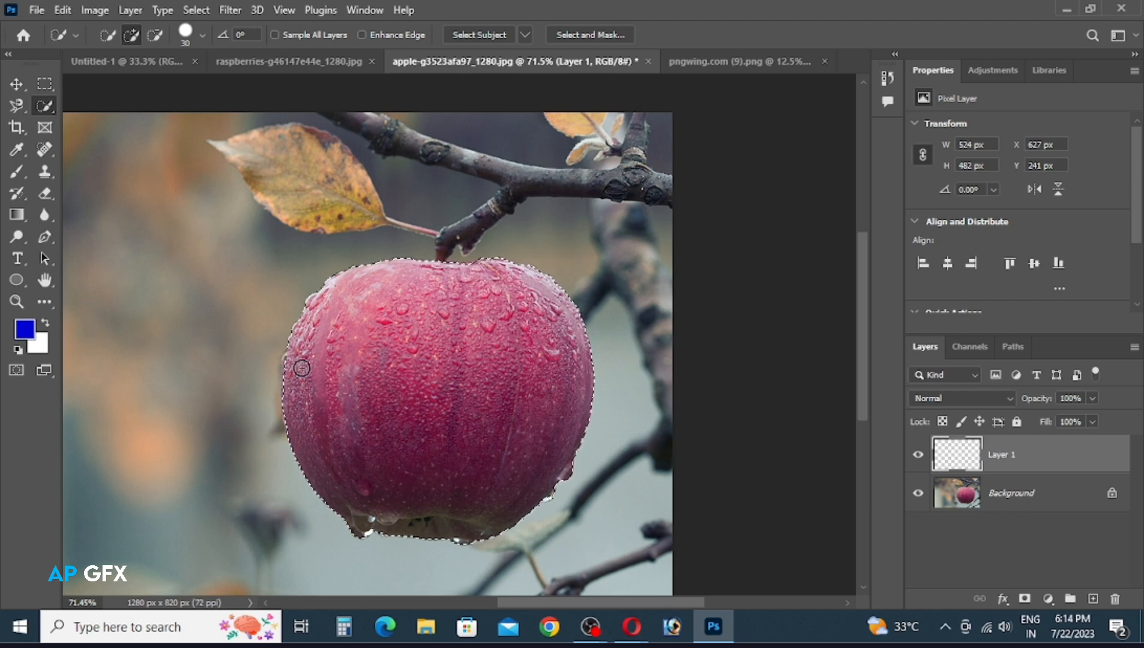
# Fill the apple selection on Layer 1 with the blue foreground colour and clear the selection.
pyautogui.press('alt')
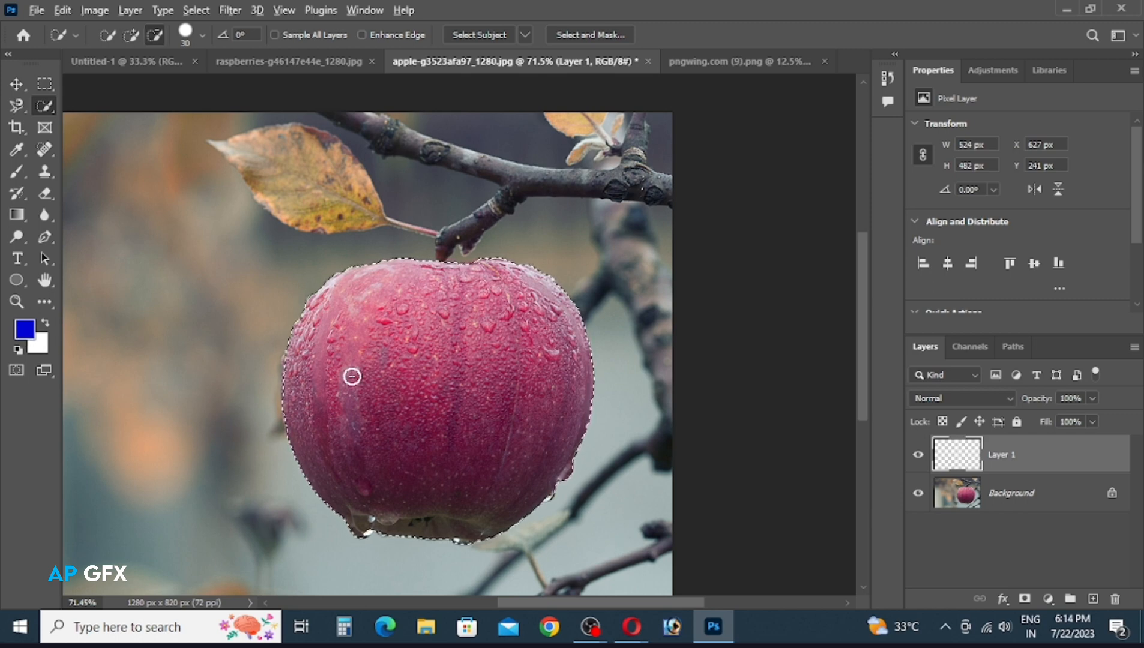
pyautogui.hotkey('alt', 'BackSpace')
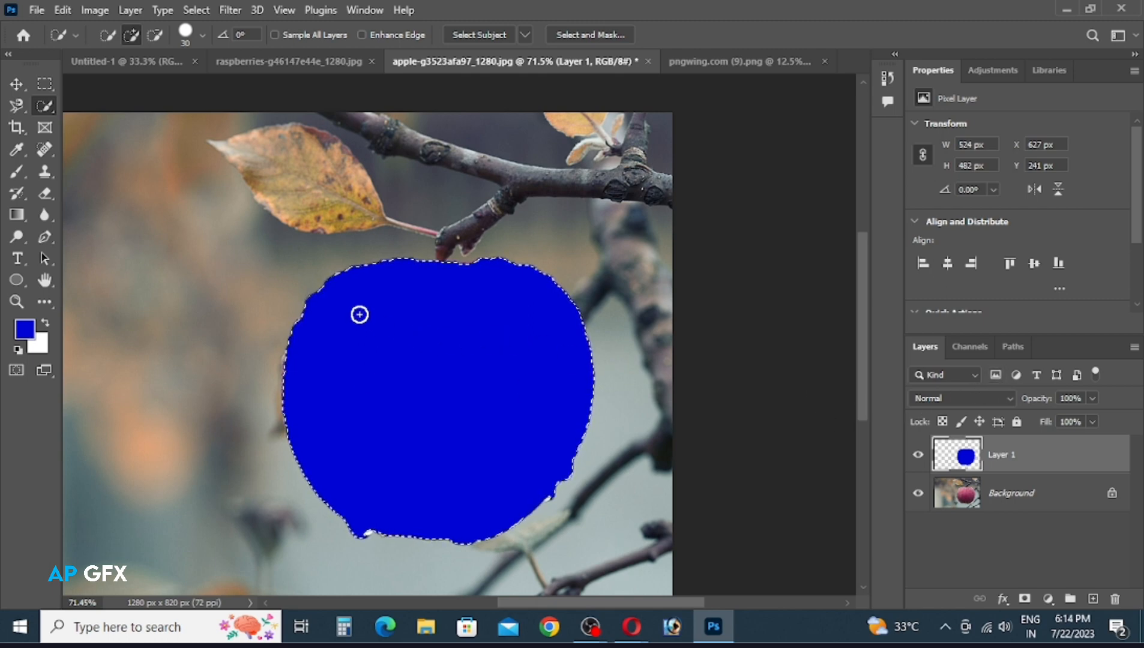
pyautogui.hotkey('ctrl', 'd')
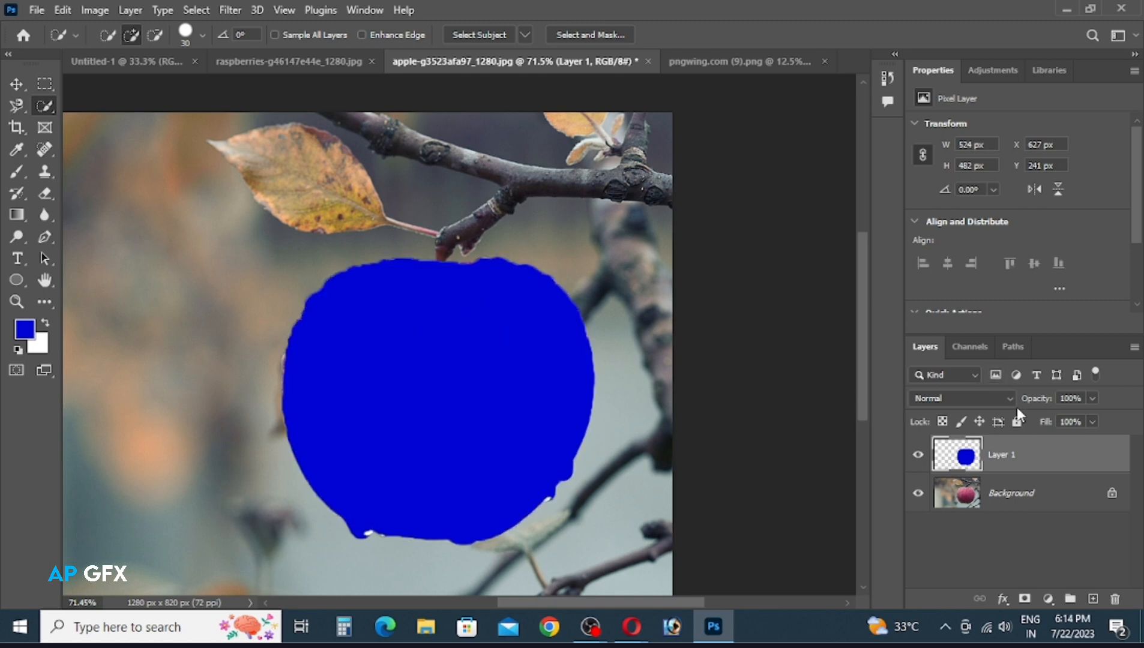
# Set Layer 1's blend mode to Hue so the blue fill recolours the apple underneath.
pyautogui.click(966, 397)
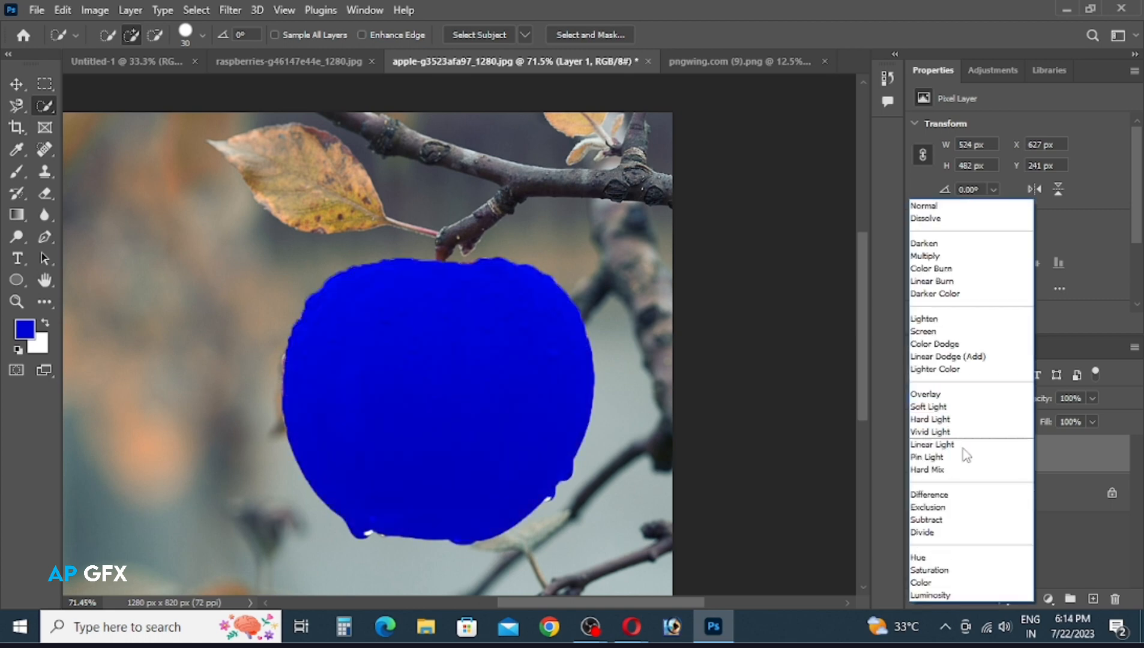
pyautogui.click(944, 559)
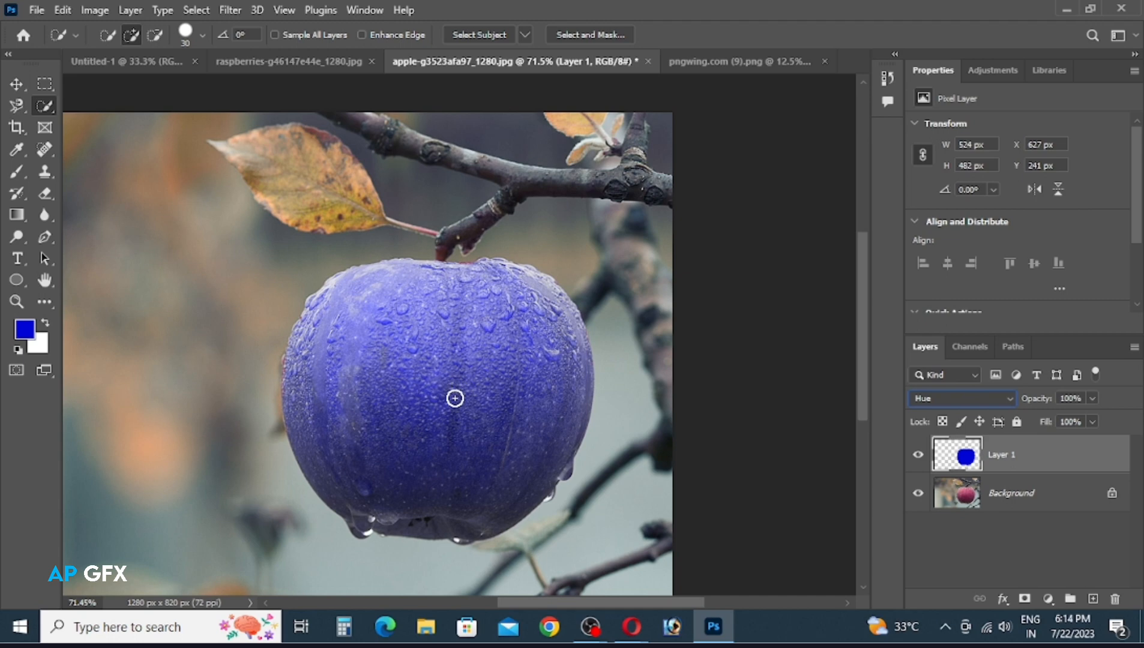
pyautogui.hotkey('ctrl', '-')
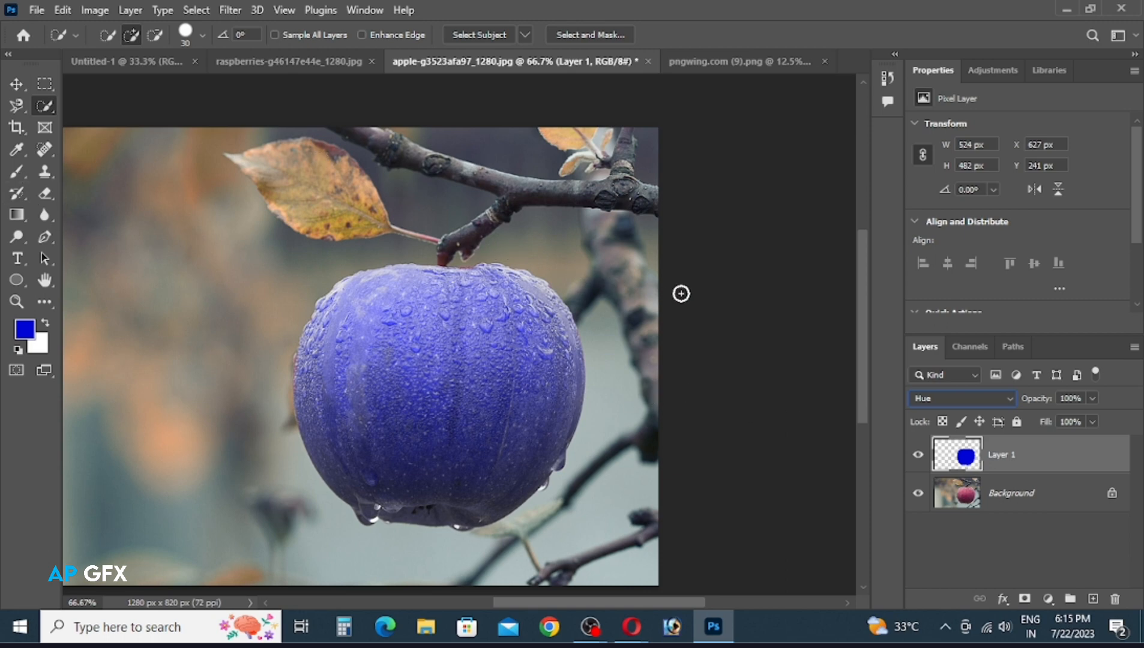
pyautogui.moveTo(532, 322); pyautogui.dragTo(676, 306)
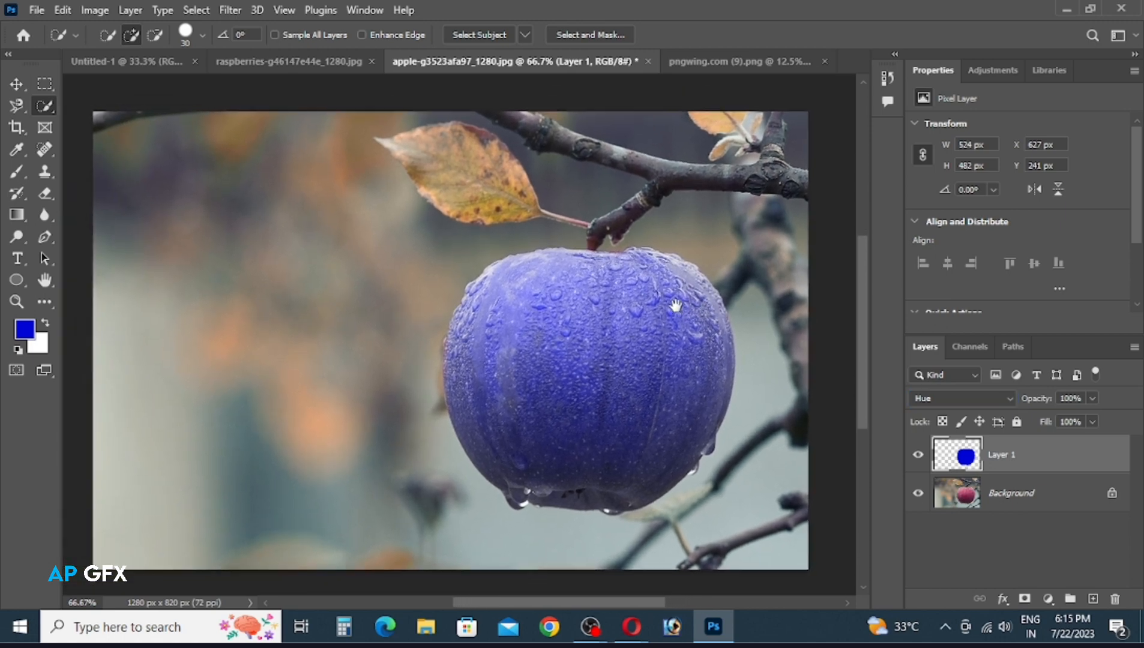